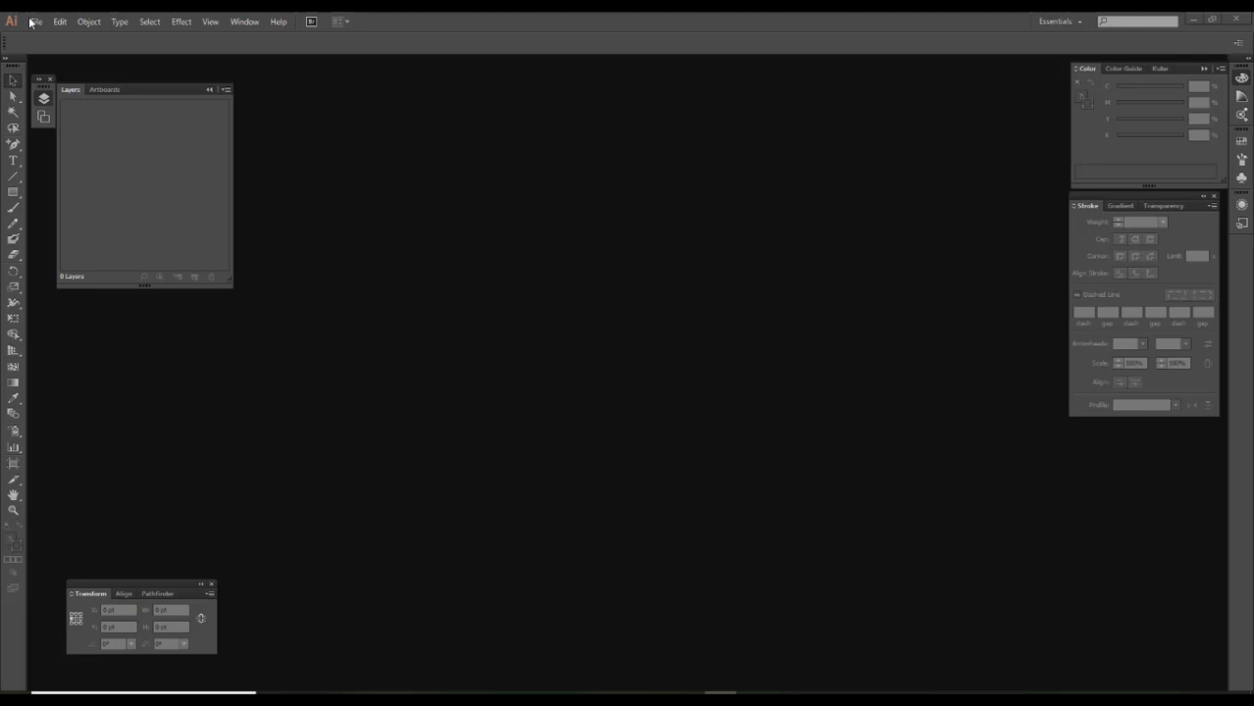
# Create a new document and keep its artboard at the A4 landscape preset in Artboard Options
pyautogui.click(34, 22)
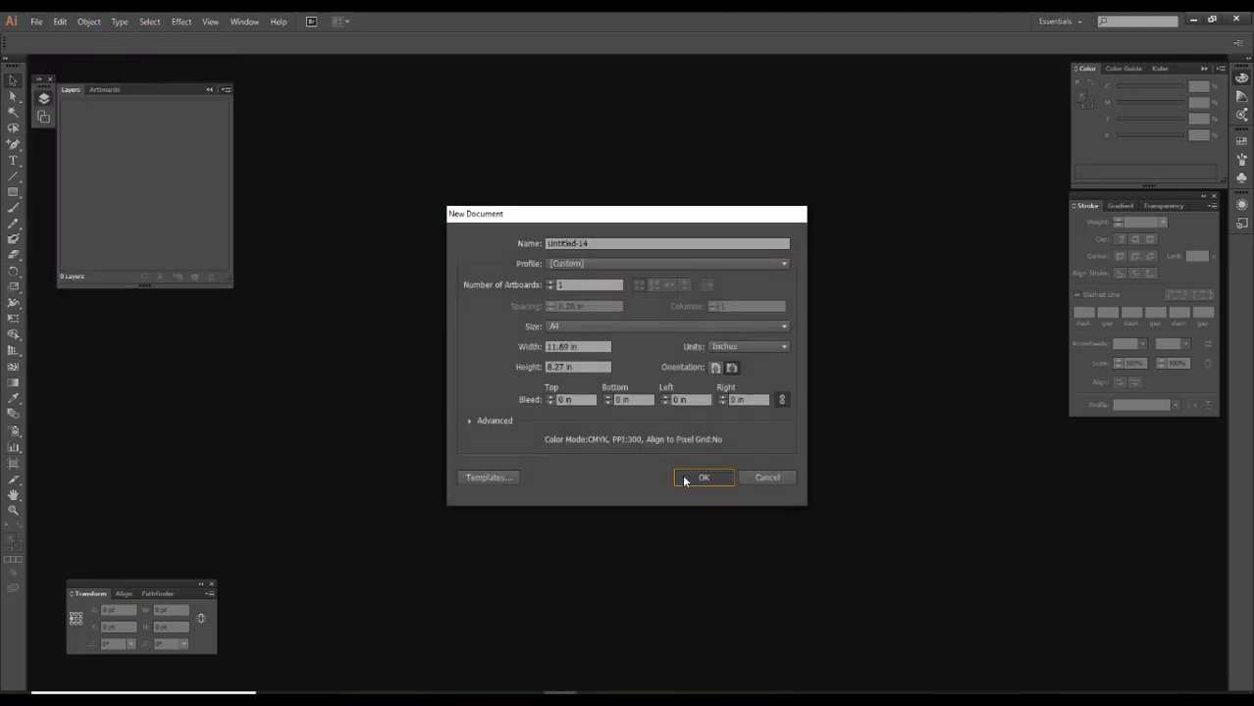
pyautogui.click(685, 480)
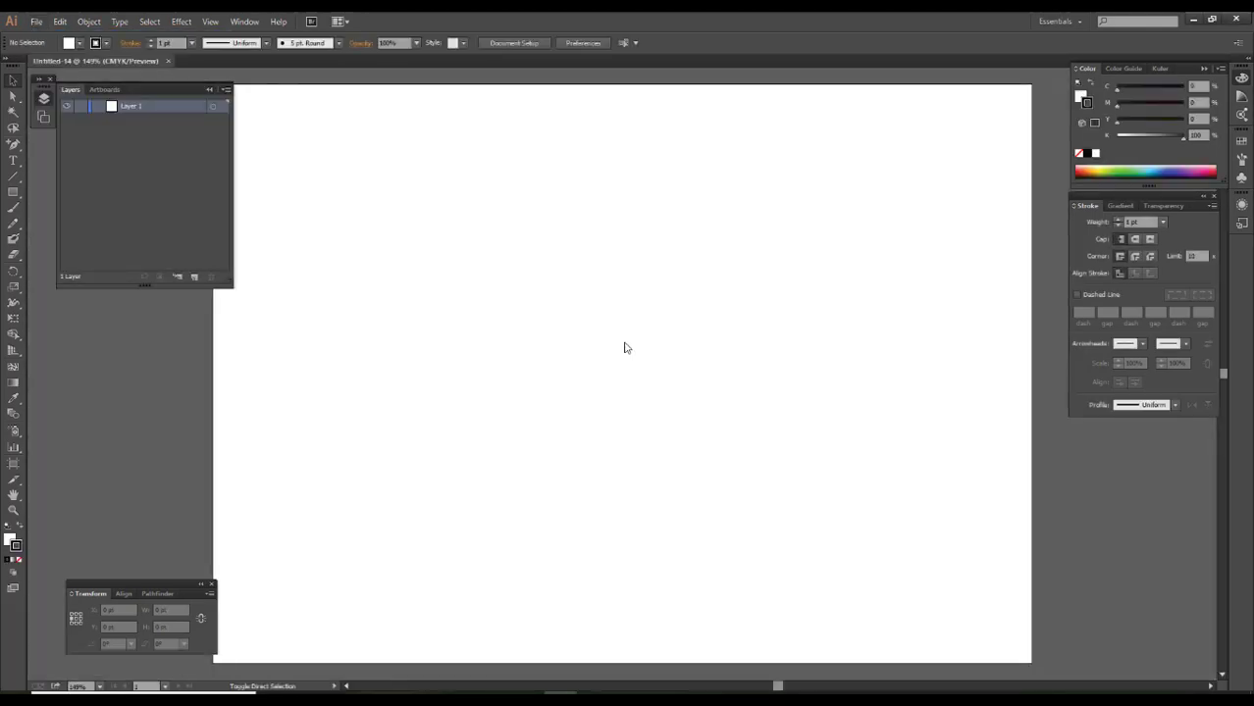
pyautogui.hotkey('shift', 'o')
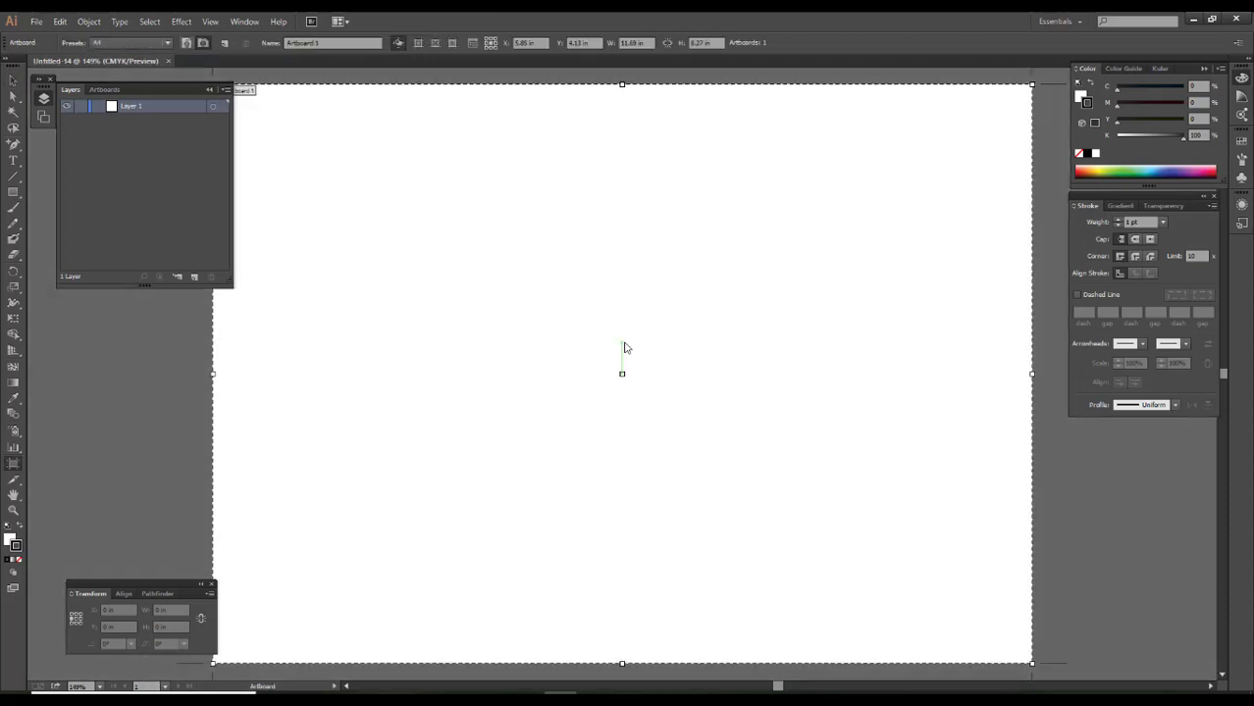
pyautogui.press('Return')
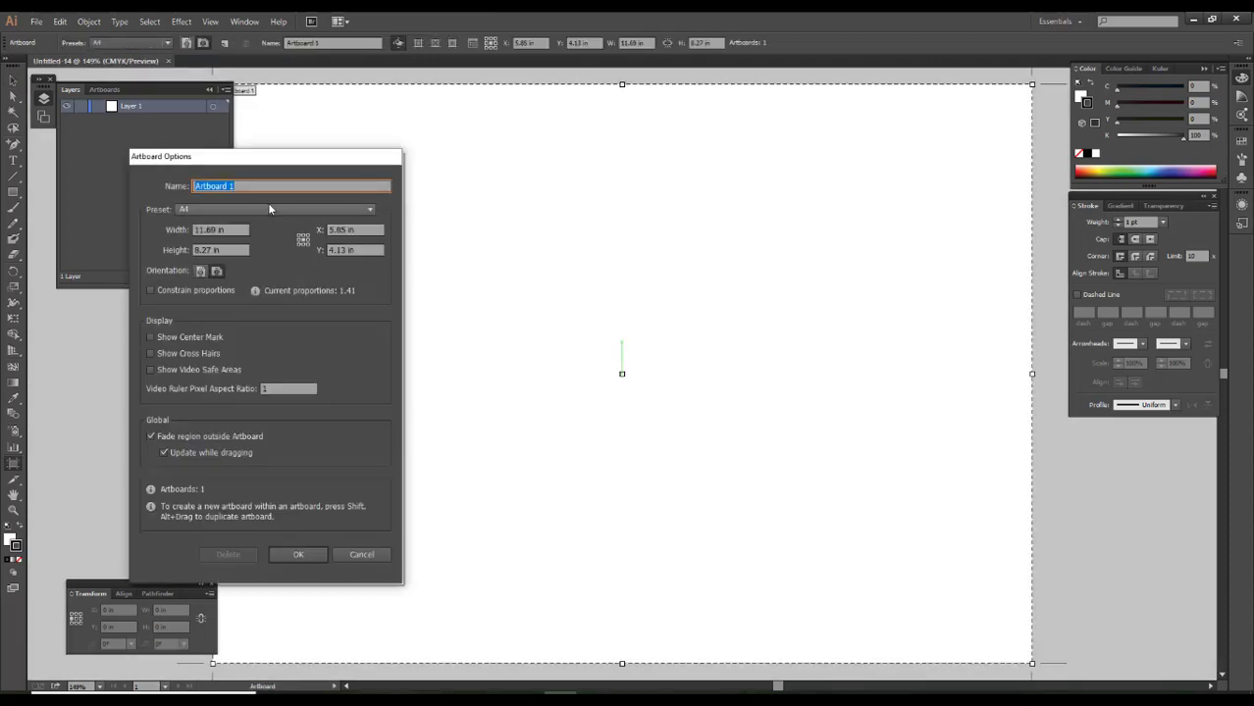
pyautogui.click(267, 207)
pyautogui.click(615, 465)
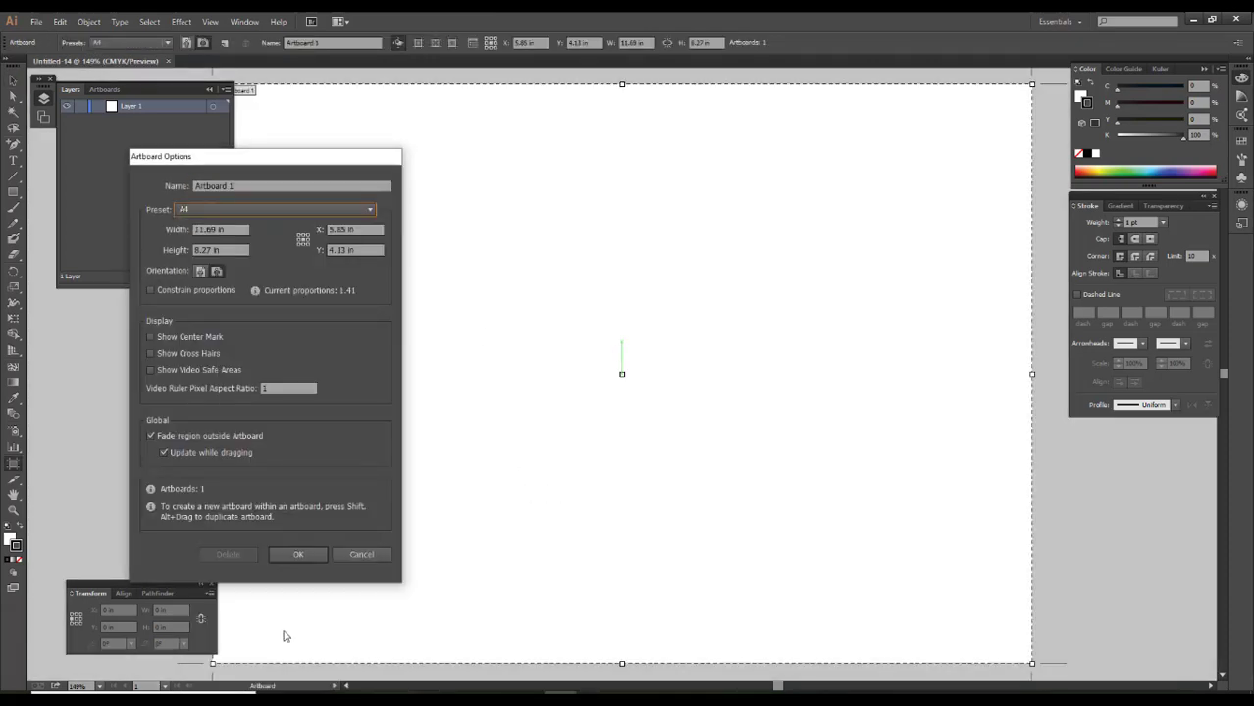
pyautogui.click(301, 555)
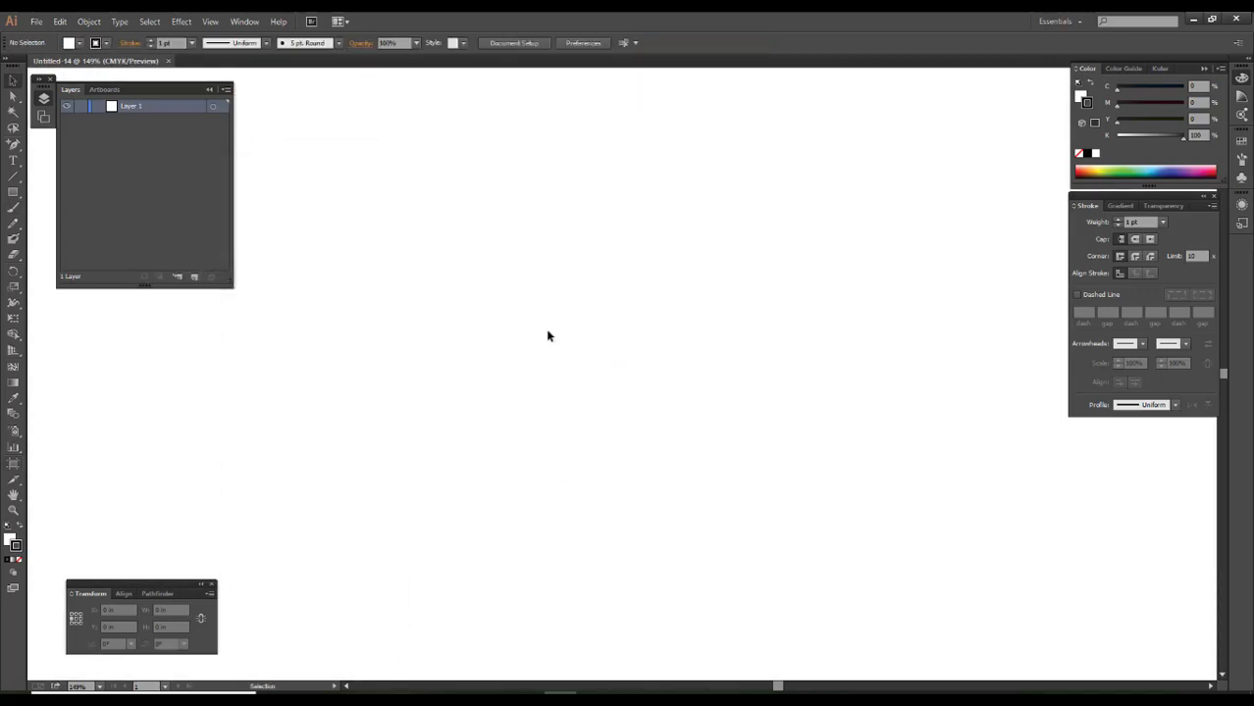
# Draw a card rectangle sized 3.25 in wide by 2 in high
pyautogui.click(13, 192)
pyautogui.moveTo(457, 192); pyautogui.dragTo(803, 391)
pyautogui.press('v')
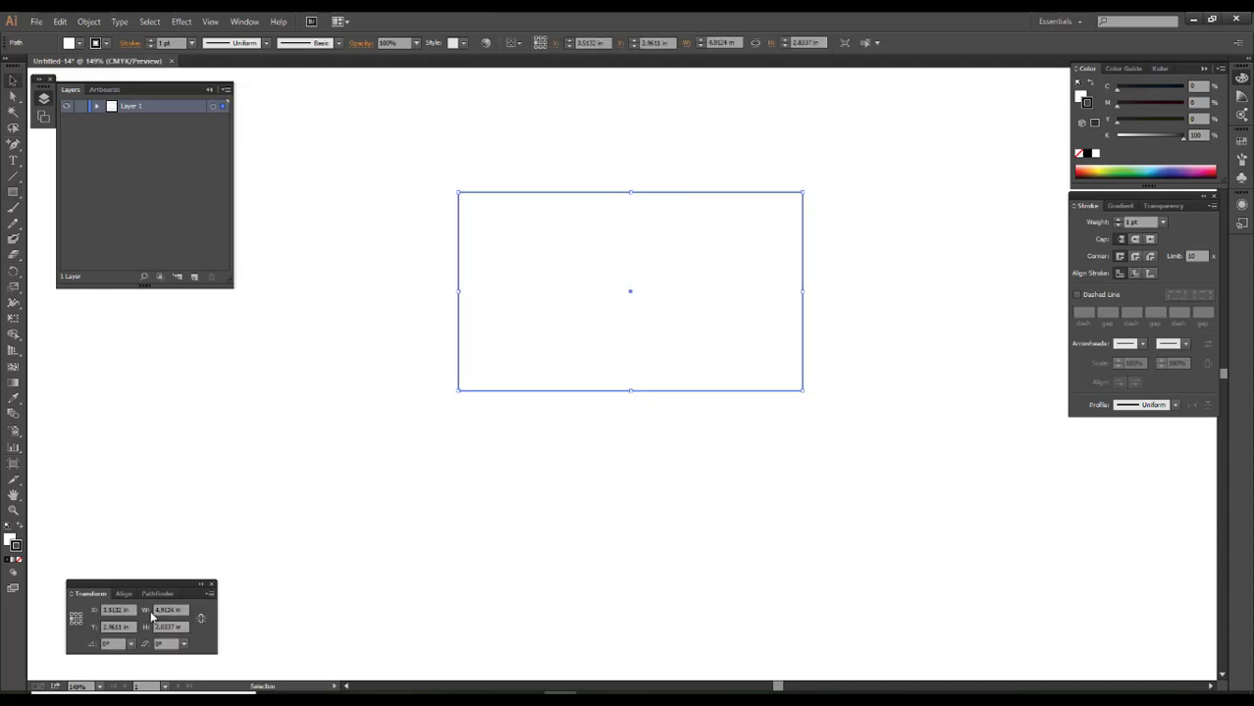
pyautogui.click(149, 610)
pyautogui.write('3.25')
pyautogui.press('Tab')
pyautogui.write('2')
pyautogui.press('Return')
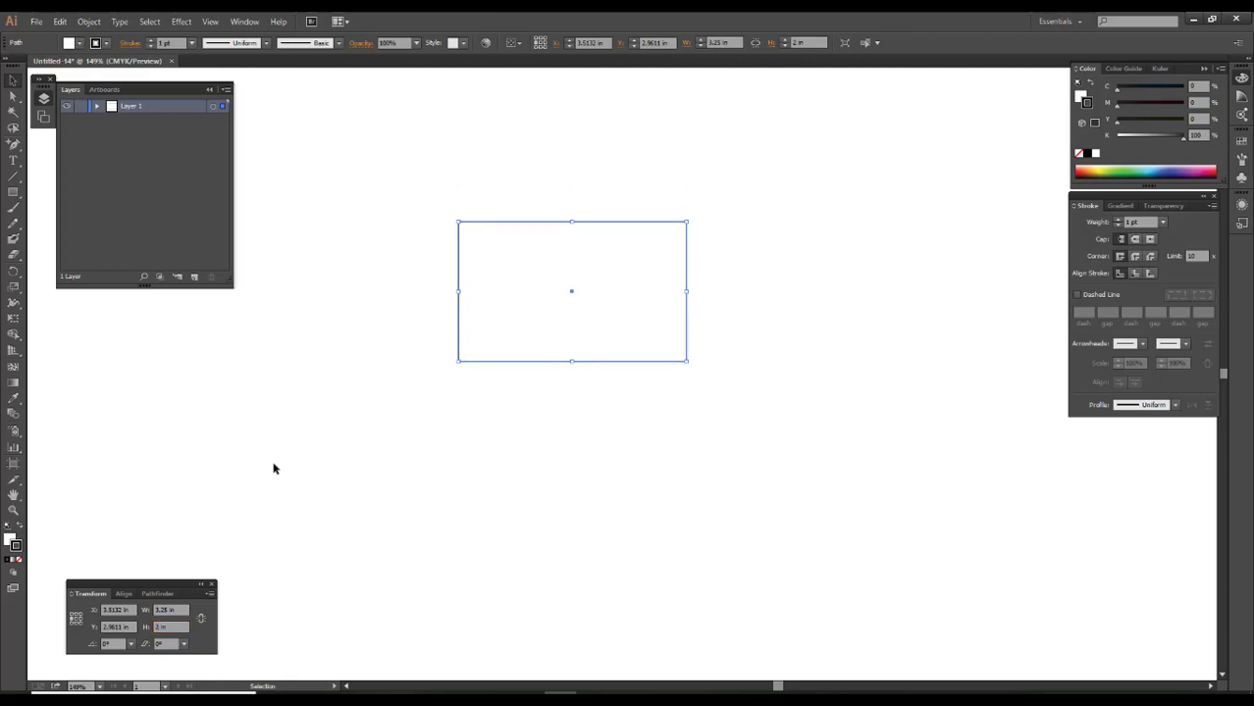
pyautogui.scroll(1, 702, 272)
# Place a copy of the card below it, then paste copies of both in front
pyautogui.hotkey('ctrl', 'shift', 'a')
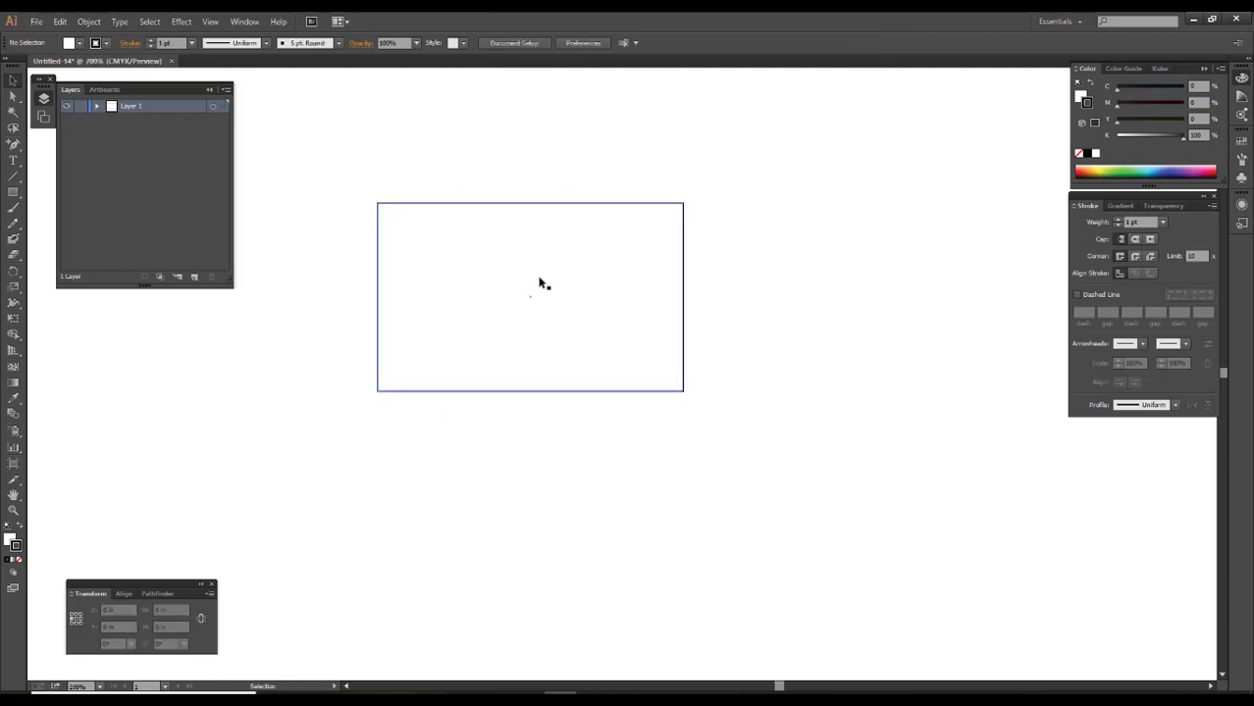
pyautogui.moveTo(540, 284)
pyautogui.mouseDown()
pyautogui.moveTo(802, 488)
pyautogui.moveTo(507, 327)
pyautogui.moveTo(506, 269)
pyautogui.mouseUp()
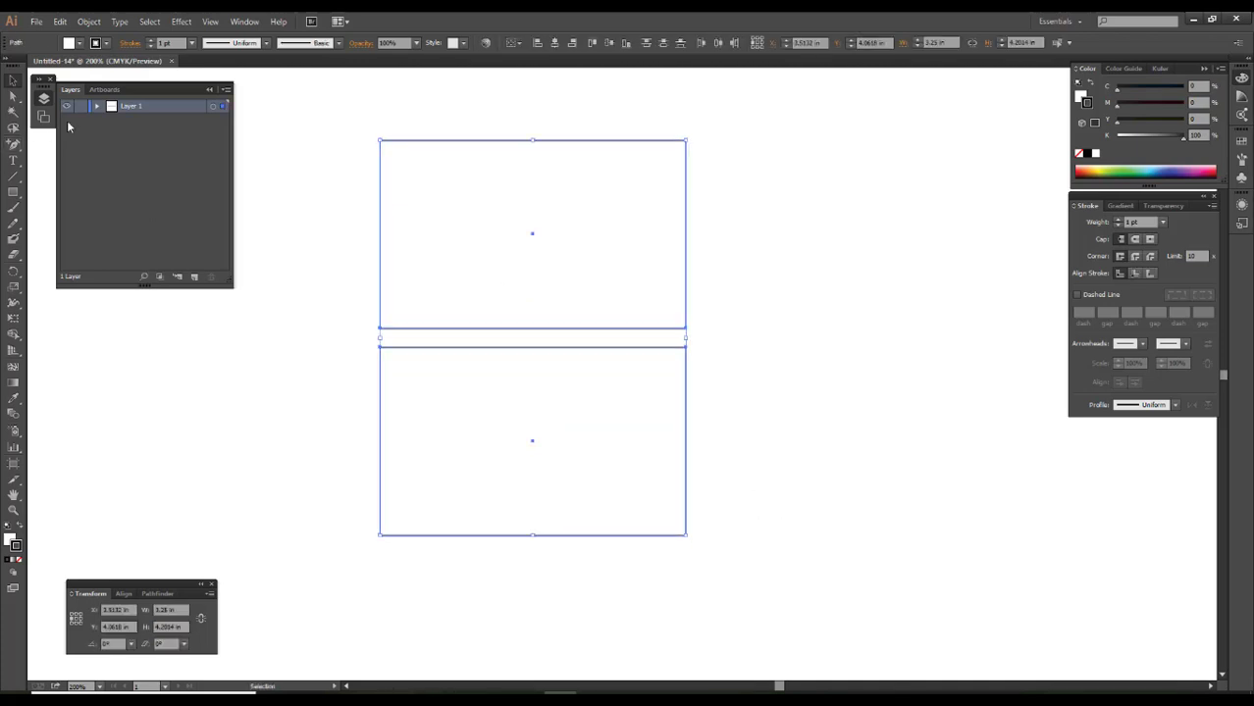
pyautogui.click(96, 106)
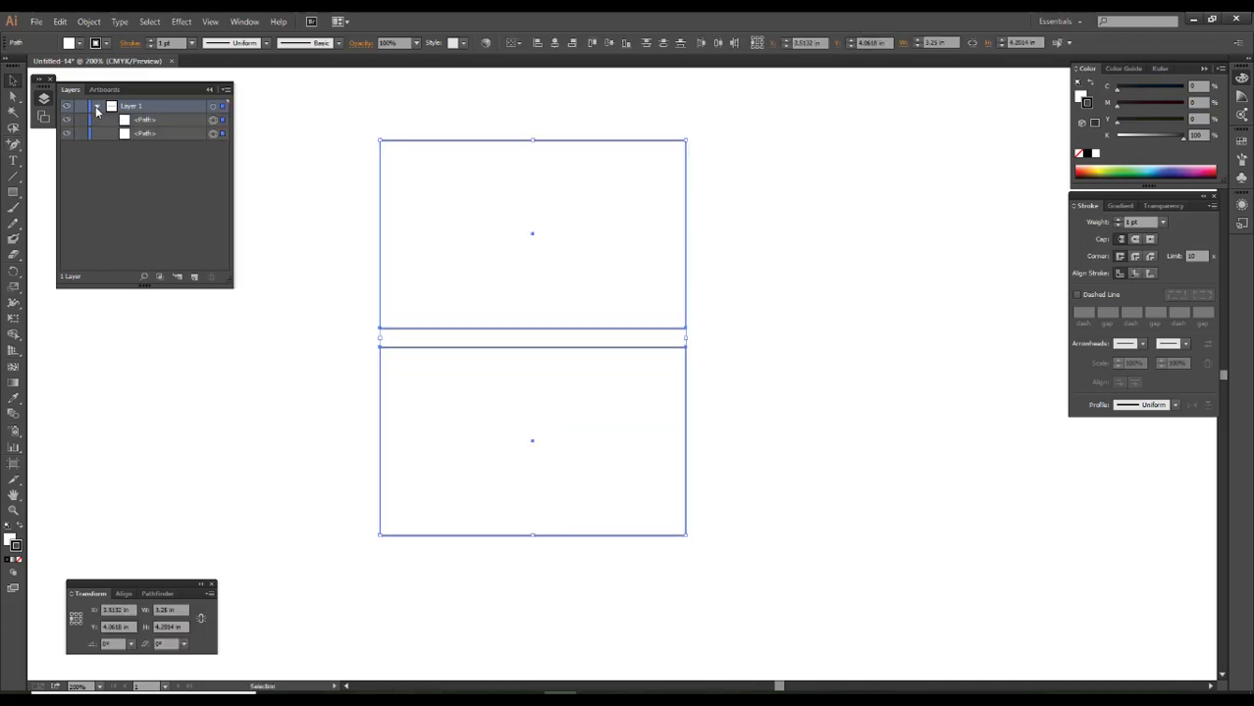
pyautogui.hotkey('ctrl', 'c')
pyautogui.hotkey('ctrl', 'f')
pyautogui.click(344, 333)
pyautogui.moveTo(335, 285)
pyautogui.mouseDown()
pyautogui.moveTo(603, 429)
pyautogui.moveTo(625, 405)
pyautogui.mouseUp()
pyautogui.click(89, 22)
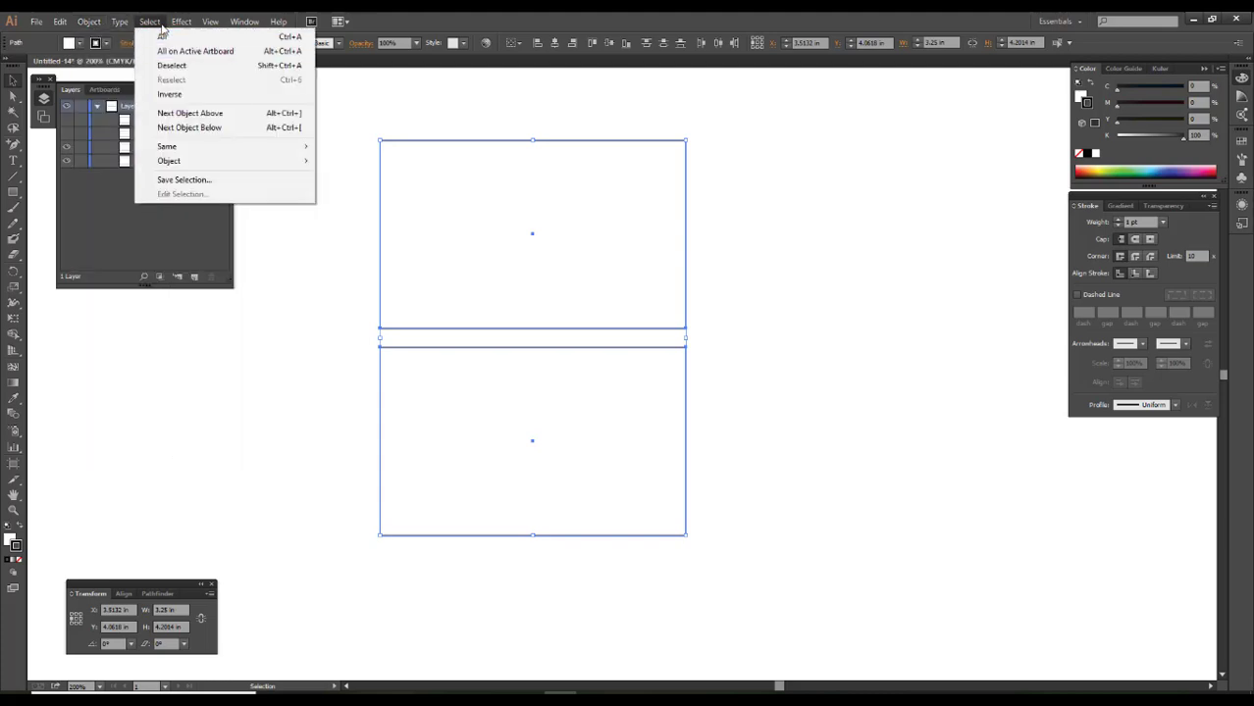
pyautogui.moveTo(181, 22)
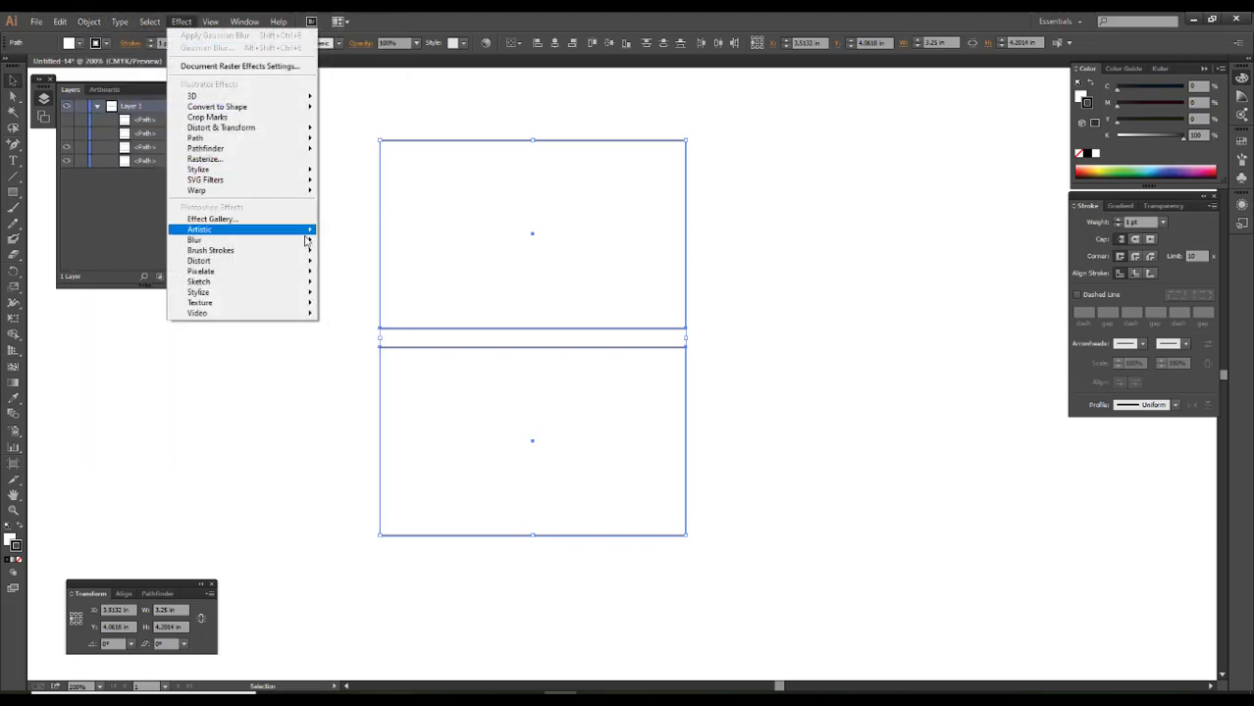
# Blur both rectangles with a 6.9 px Gaussian Blur, reveal the front copies and remove their strokes
pyautogui.click(339, 241)
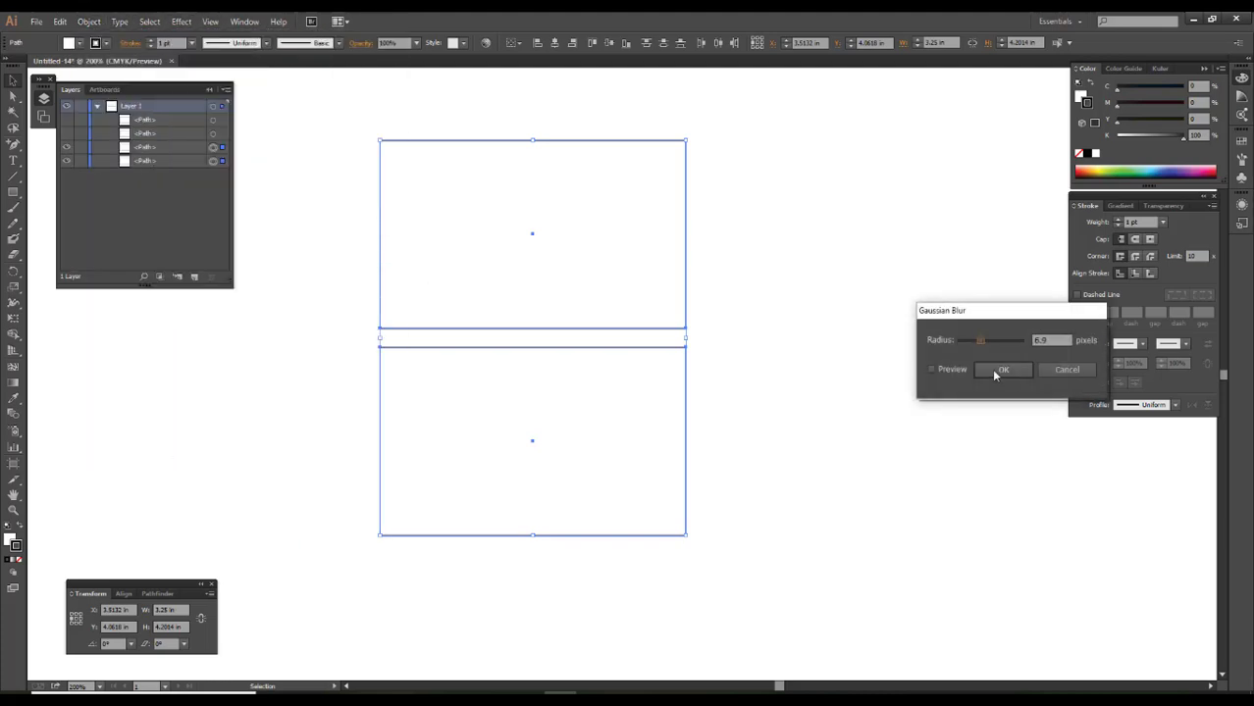
pyautogui.click(940, 370)
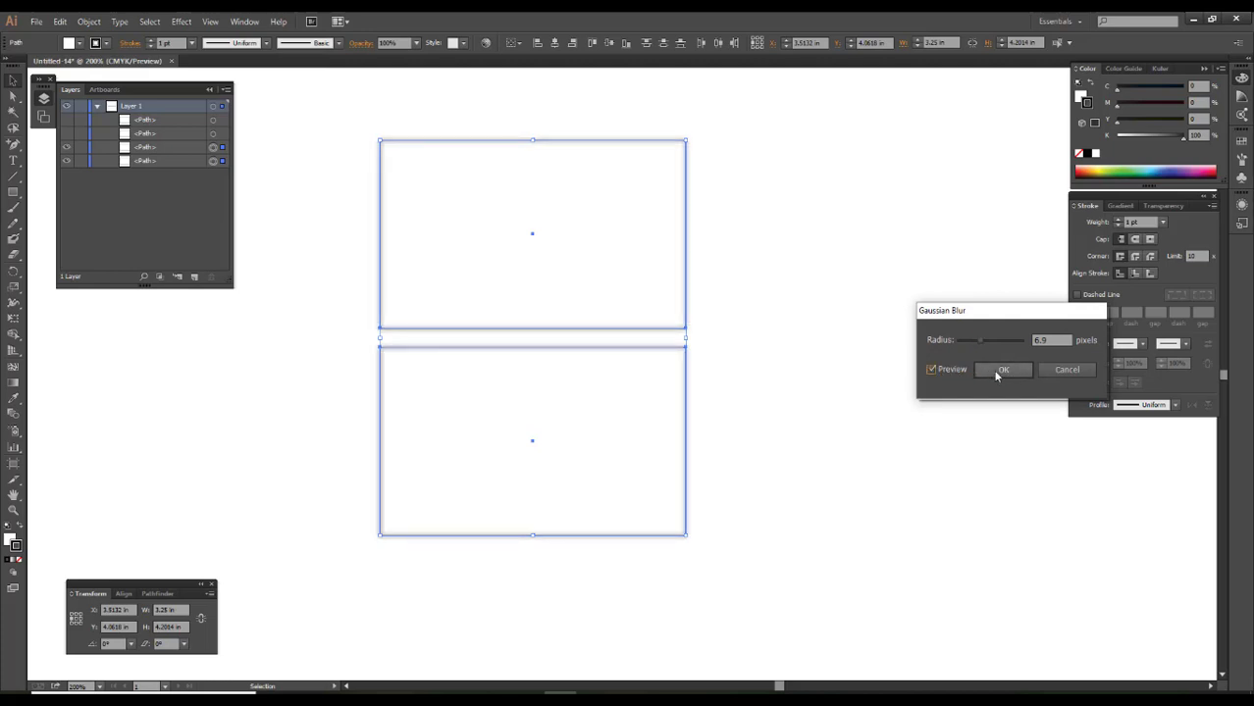
pyautogui.click(1000, 370)
pyautogui.click(743, 339)
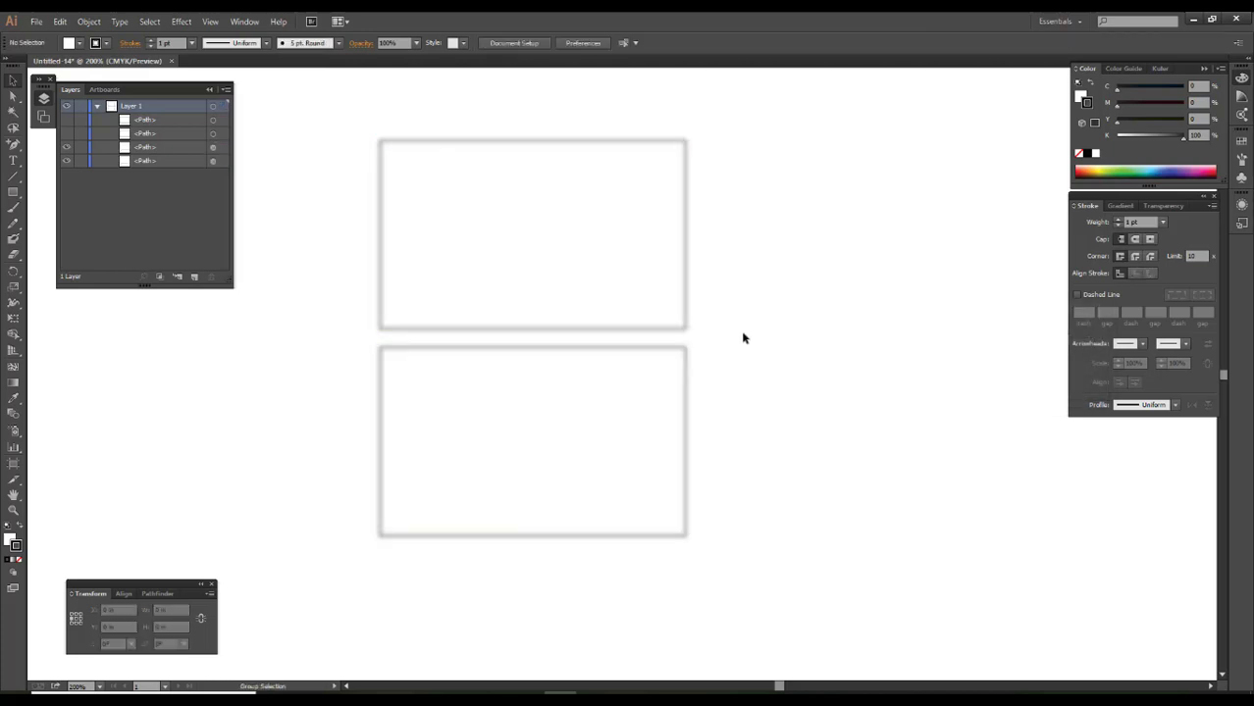
pyautogui.hotkey('ctrl', 'z')
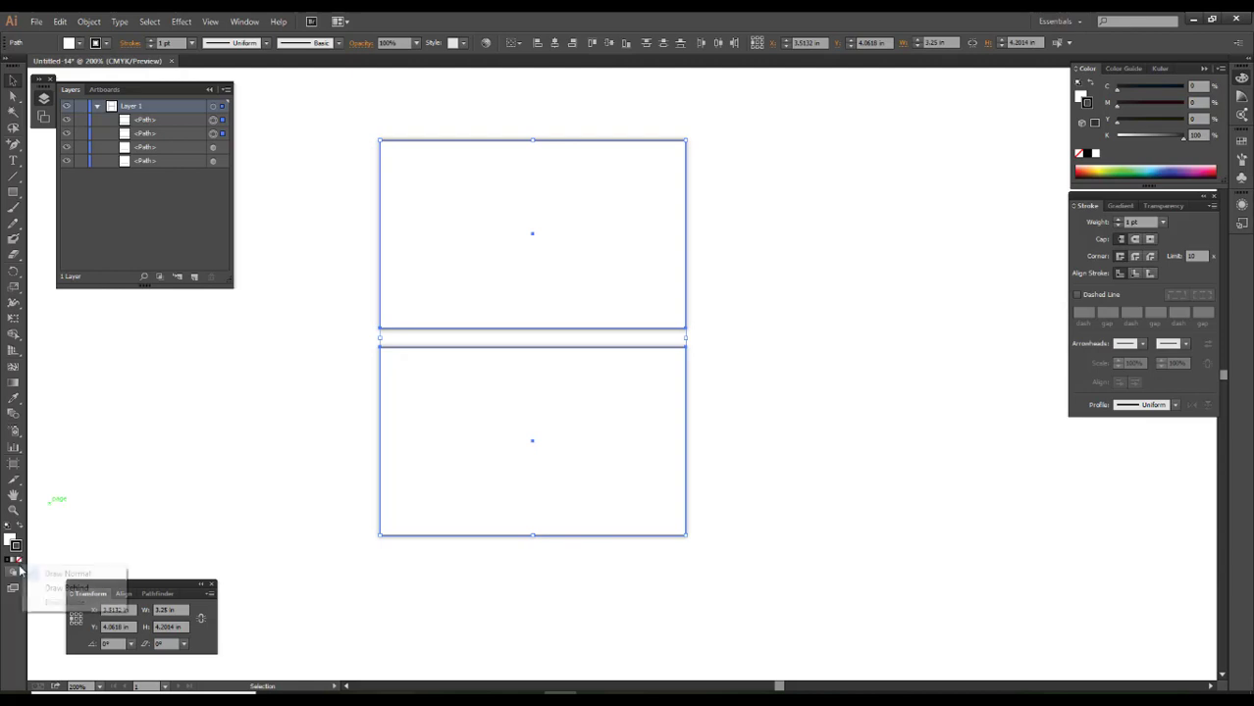
pyautogui.click(19, 559)
pyautogui.click(125, 470)
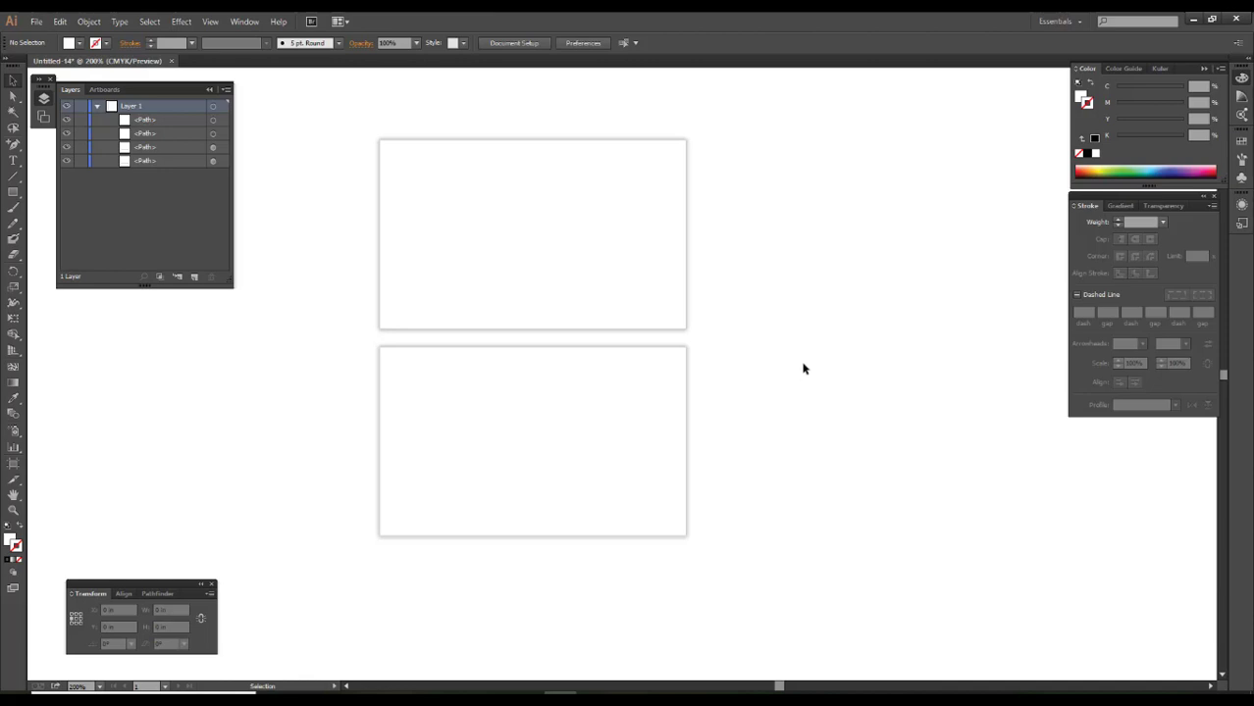
# Fill both card rectangles with CMYK 0/54/100/0 orange and recentre the view
pyautogui.click(465, 216)
pyautogui.keyDown('shift'); pyautogui.click(505, 411); pyautogui.keyUp('shift')
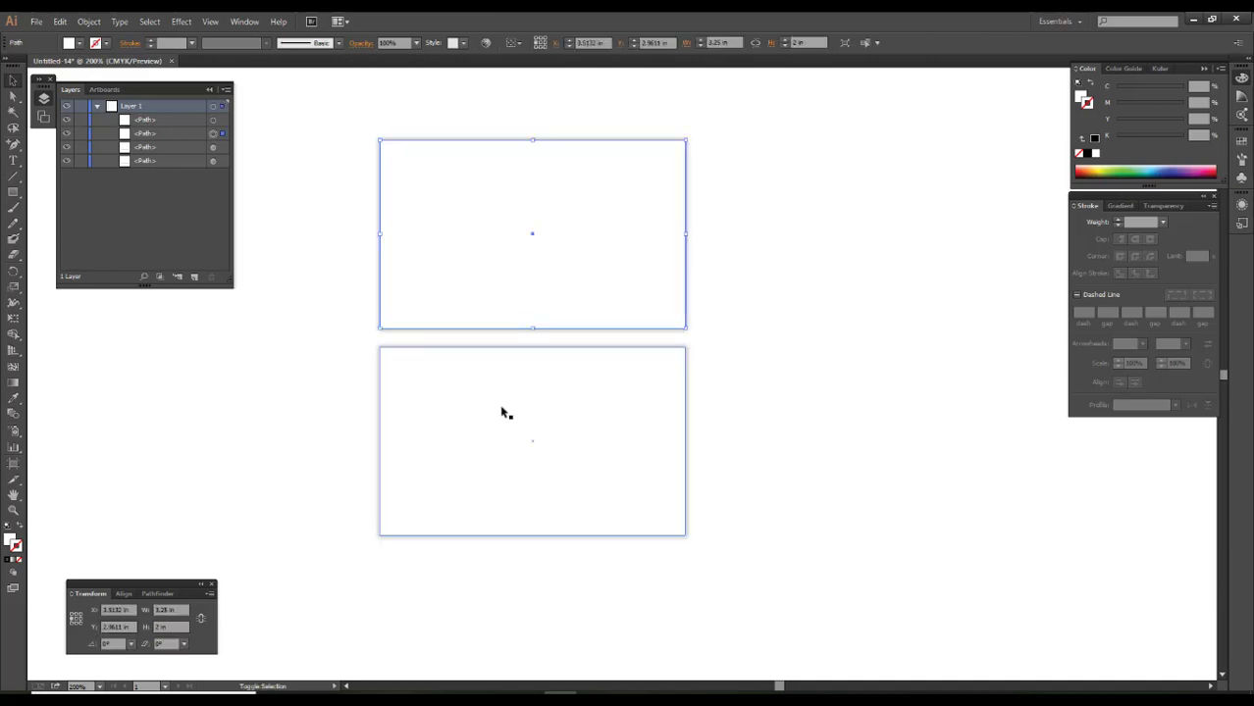
pyautogui.click(1080, 97)
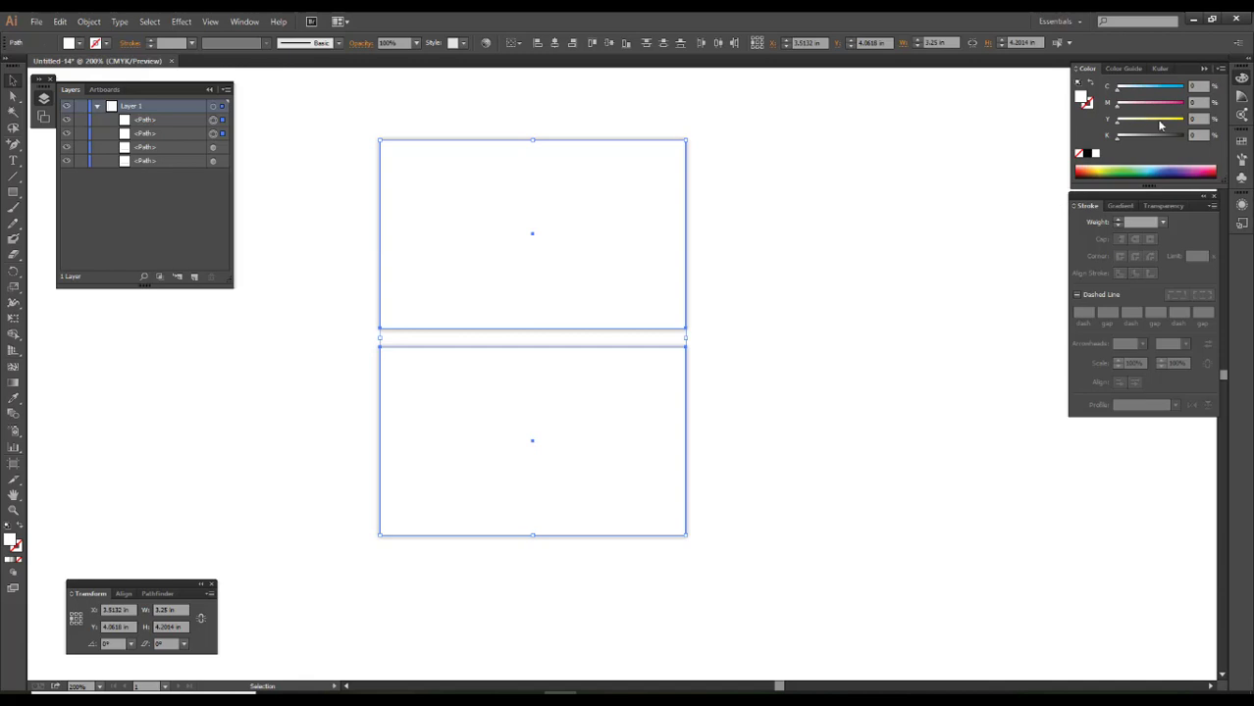
pyautogui.moveTo(1161, 122)
pyautogui.mouseDown()
pyautogui.moveTo(1182, 118)
pyautogui.moveTo(1182, 105)
pyautogui.moveTo(1152, 105)
pyautogui.mouseUp()
pyautogui.click(904, 317)
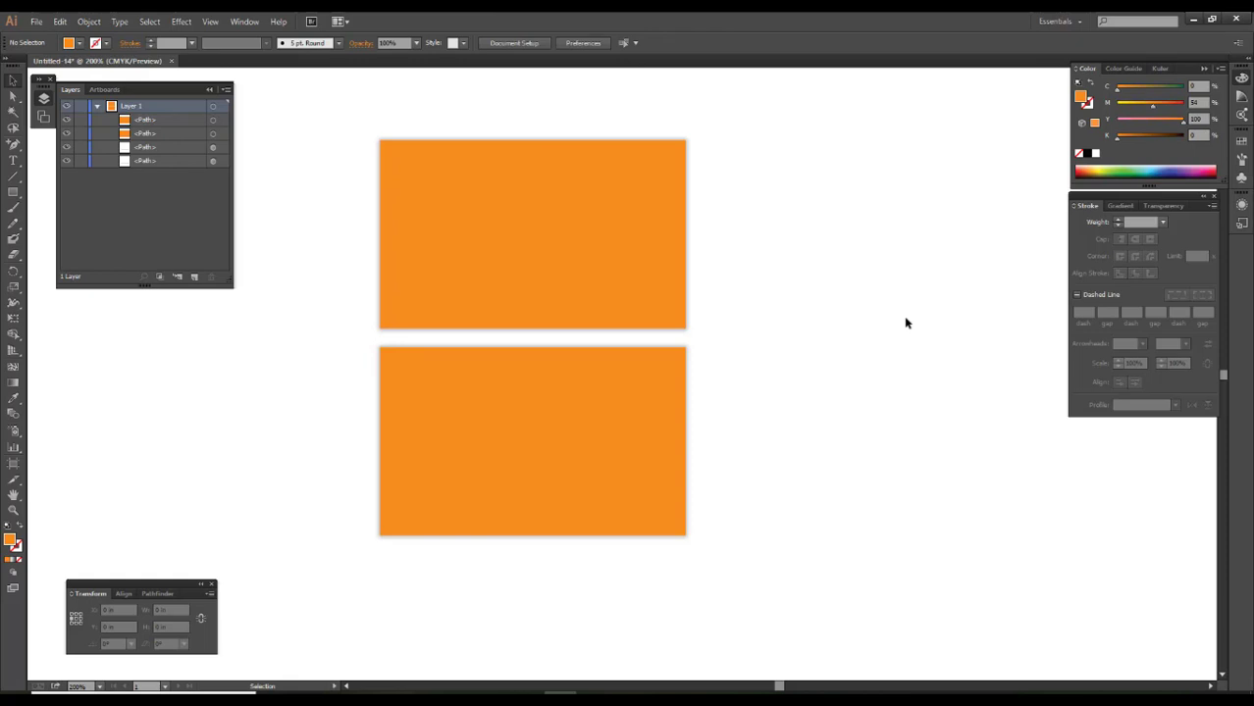
pyautogui.press('F5')
pyautogui.press('F5')
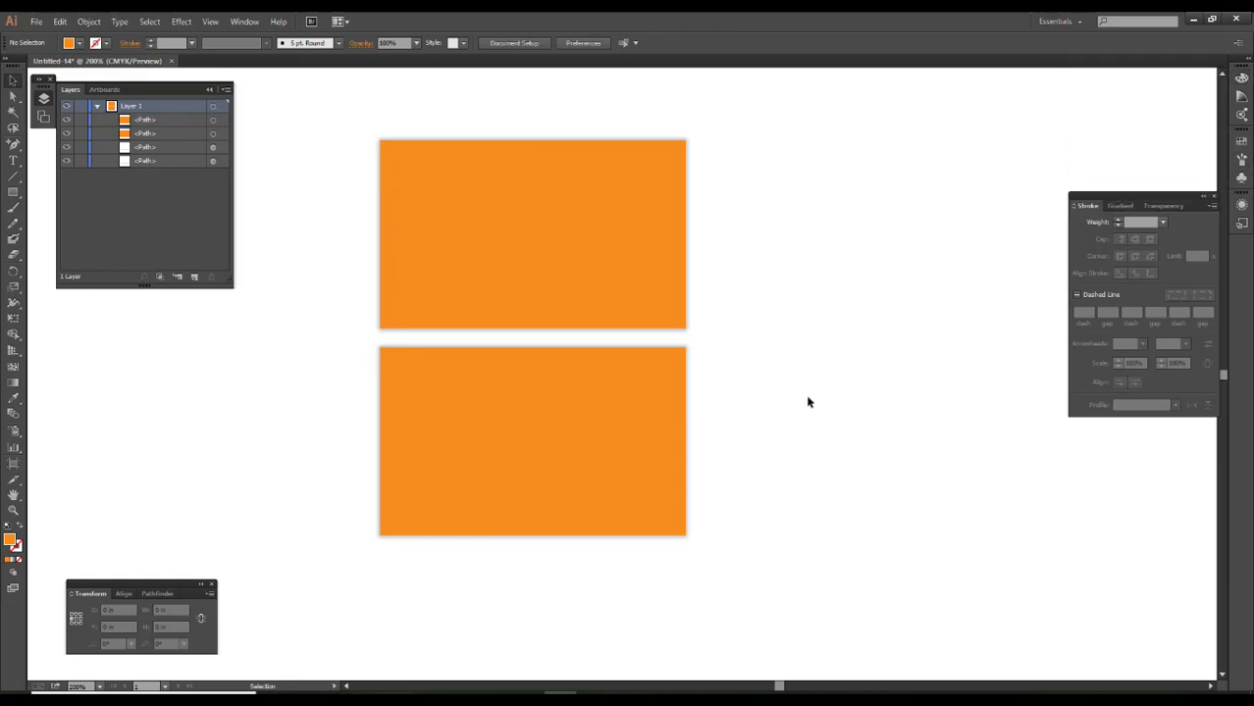
pyautogui.moveTo(765, 387); pyautogui.dragTo(836, 359)
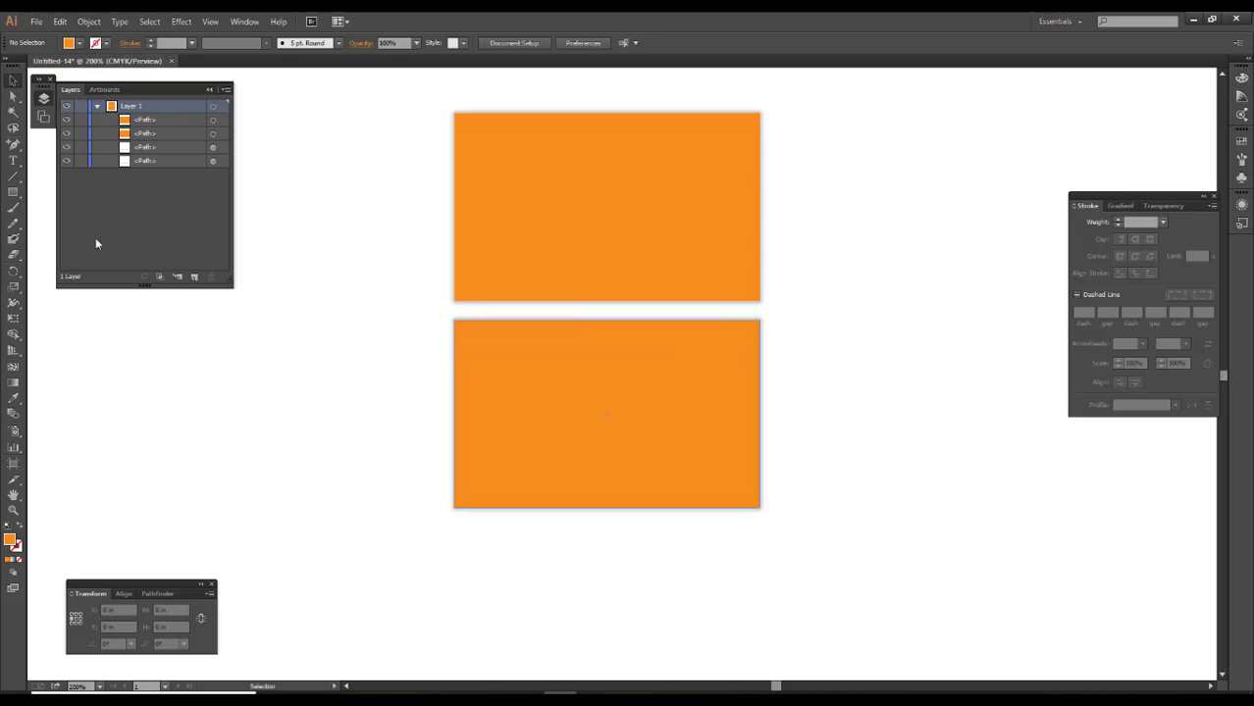
# Draw a closed wavy shape across the lower part of the top card with the Pen tool
pyautogui.click(13, 144)
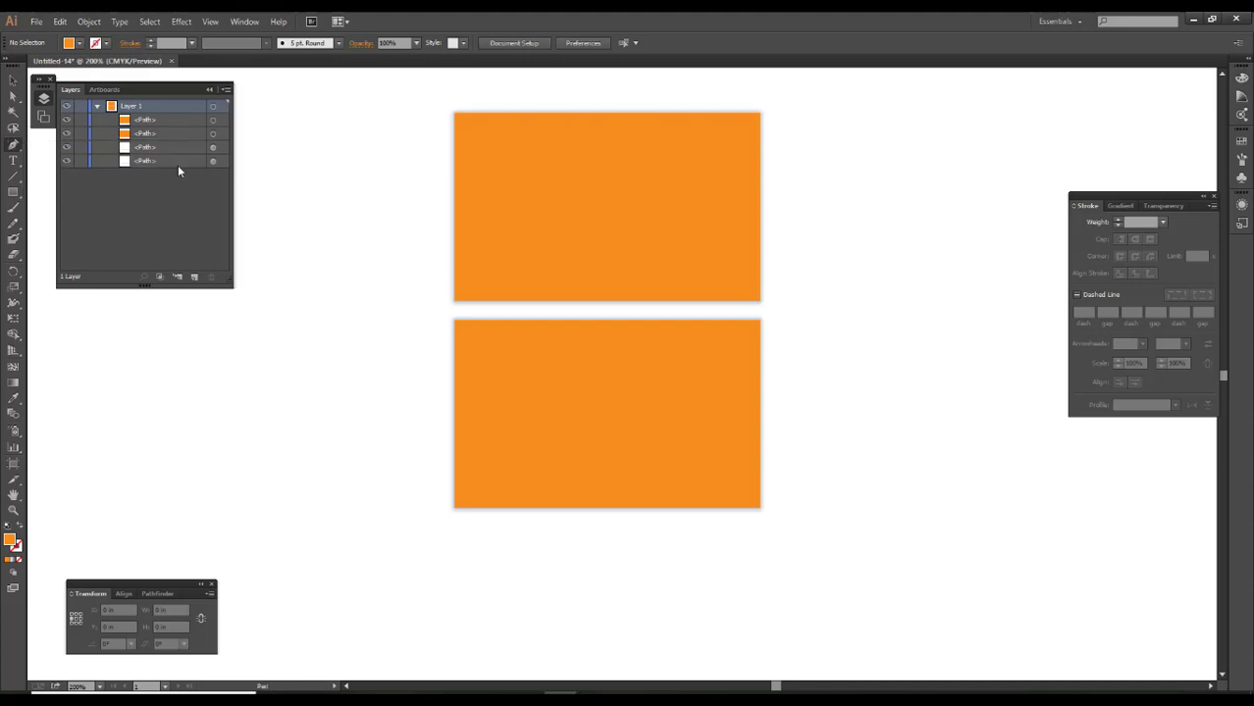
pyautogui.click(454, 224)
pyautogui.moveTo(607, 225); pyautogui.dragTo(646, 236)
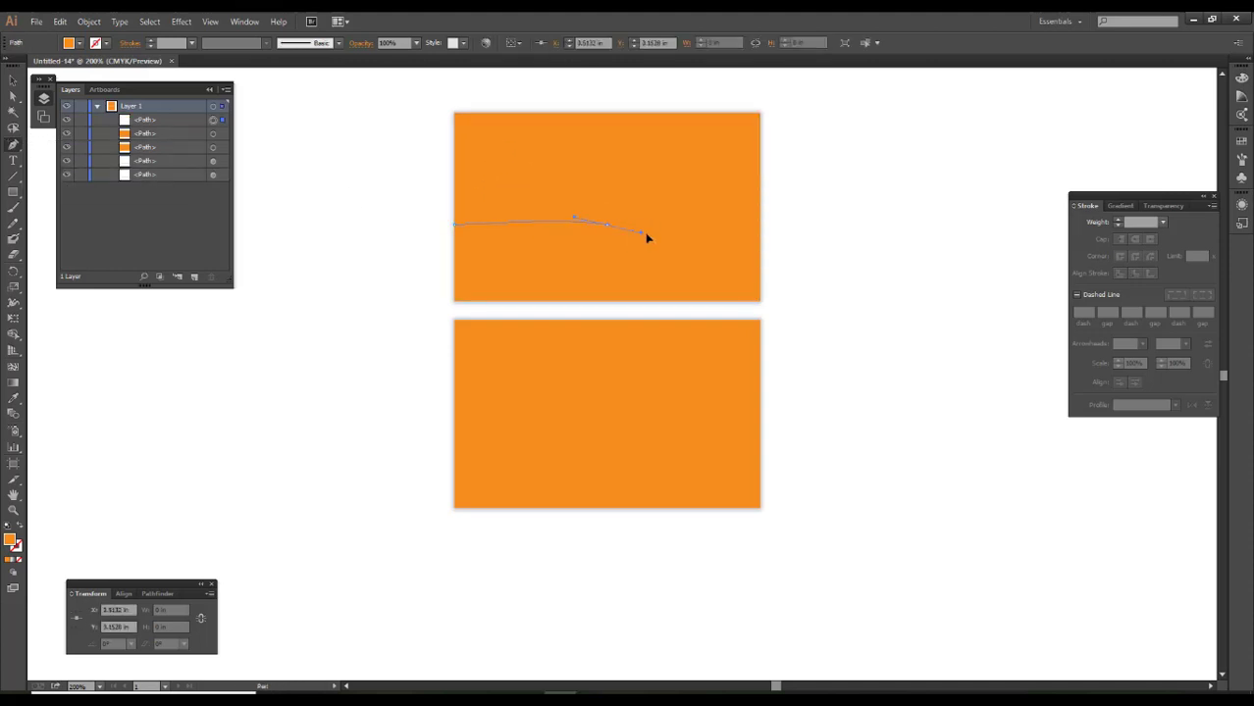
pyautogui.click(759, 200)
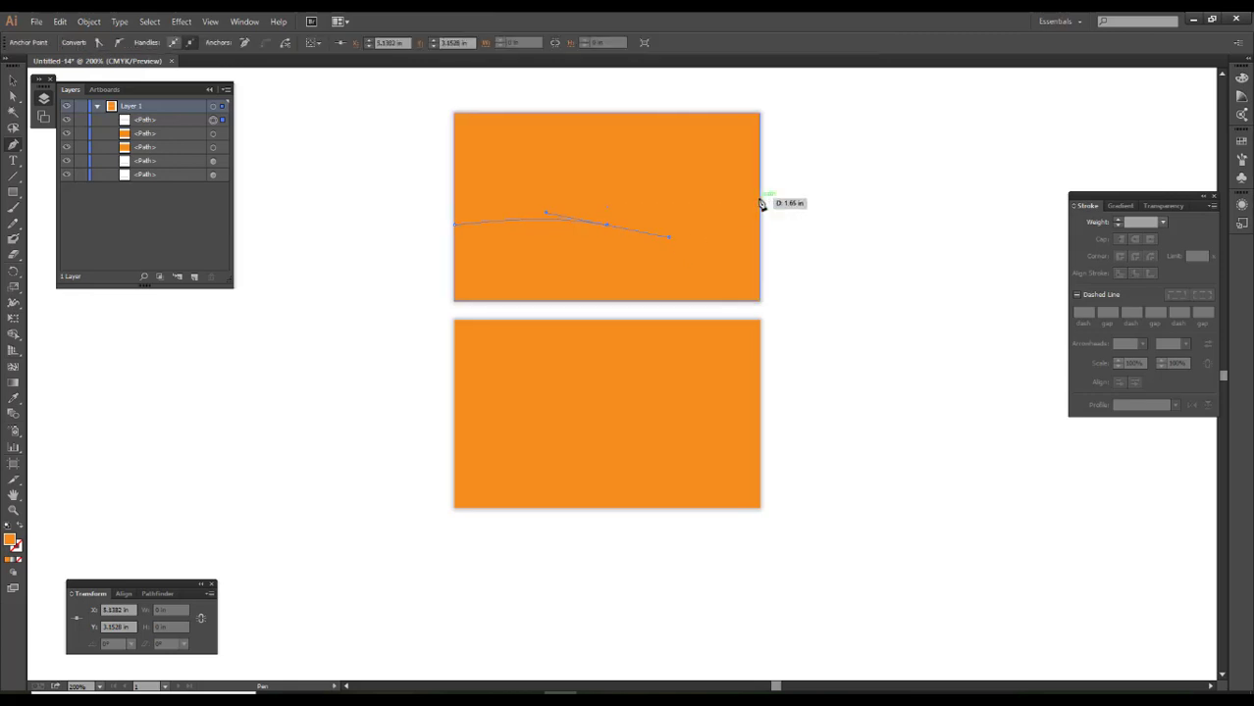
pyautogui.click(760, 300)
pyautogui.click(453, 302)
pyautogui.click(454, 227)
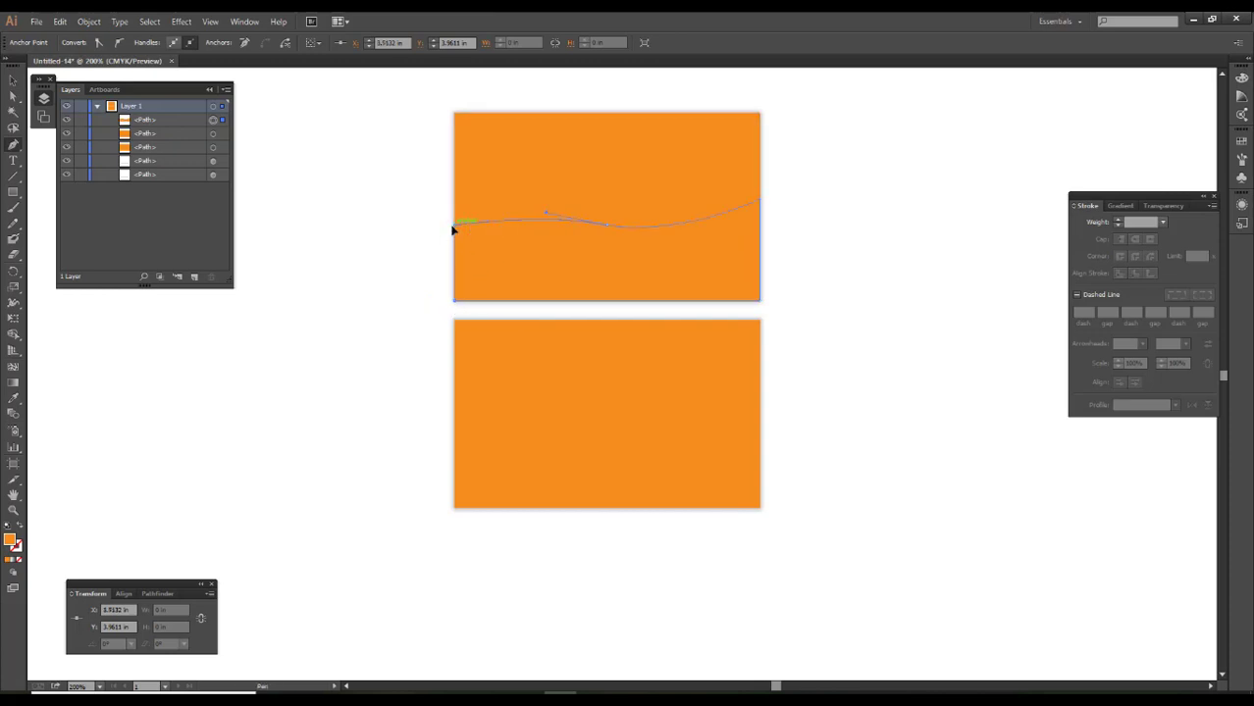
# Fill the wave shape with red
pyautogui.press('v')
pyautogui.click(1244, 80)
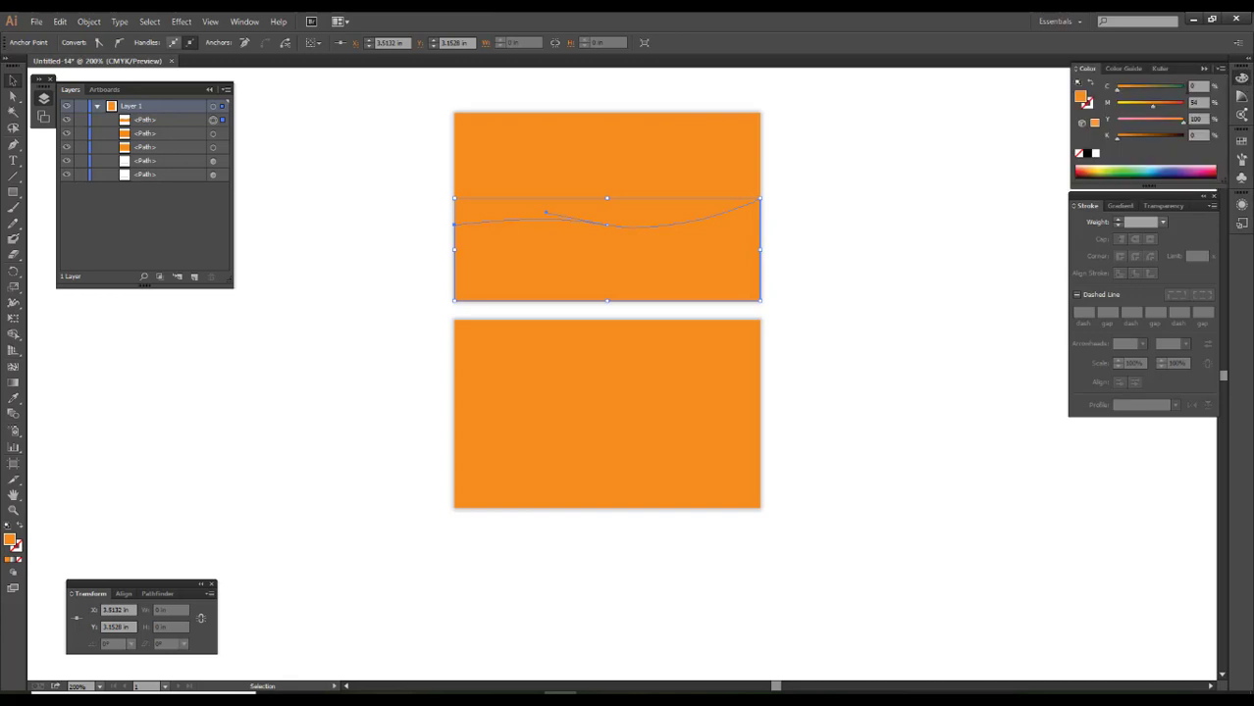
pyautogui.moveTo(1173, 115); pyautogui.dragTo(1105, 94)
pyautogui.click(880, 234)
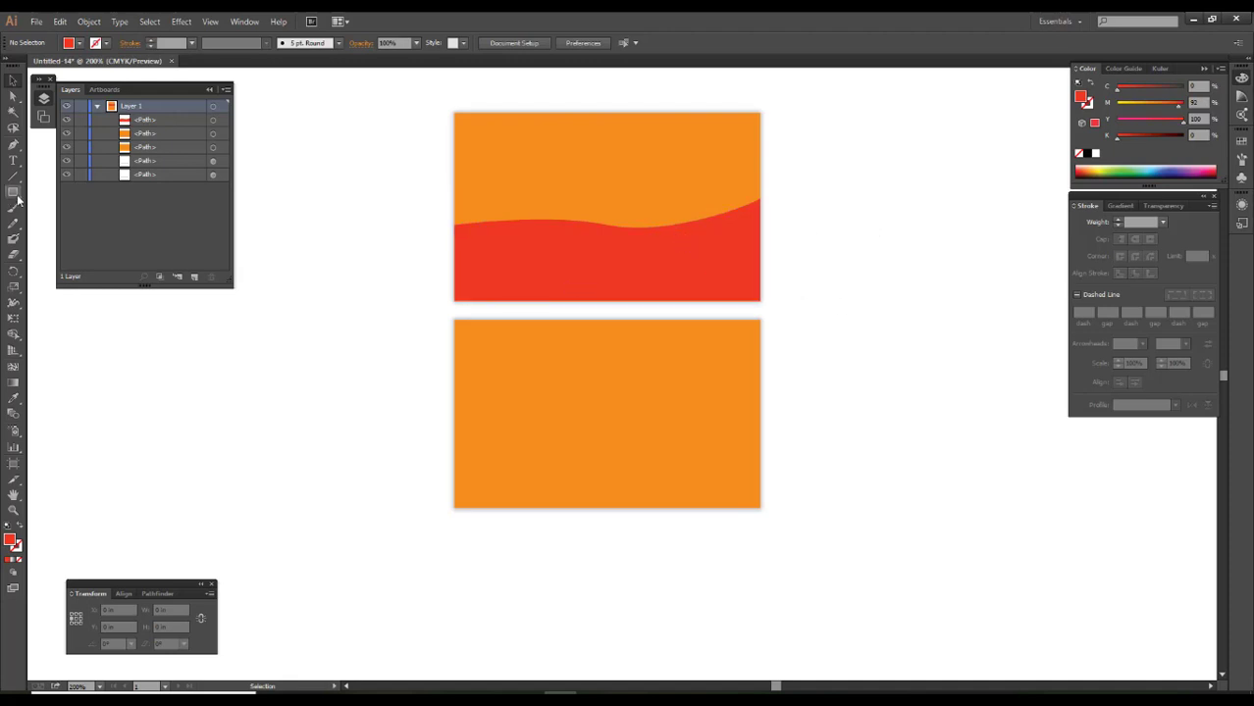
# Draw a thin red strip along the bottom card's base and a red circle on the front wave
pyautogui.moveTo(13, 192); pyautogui.dragTo(59, 187)
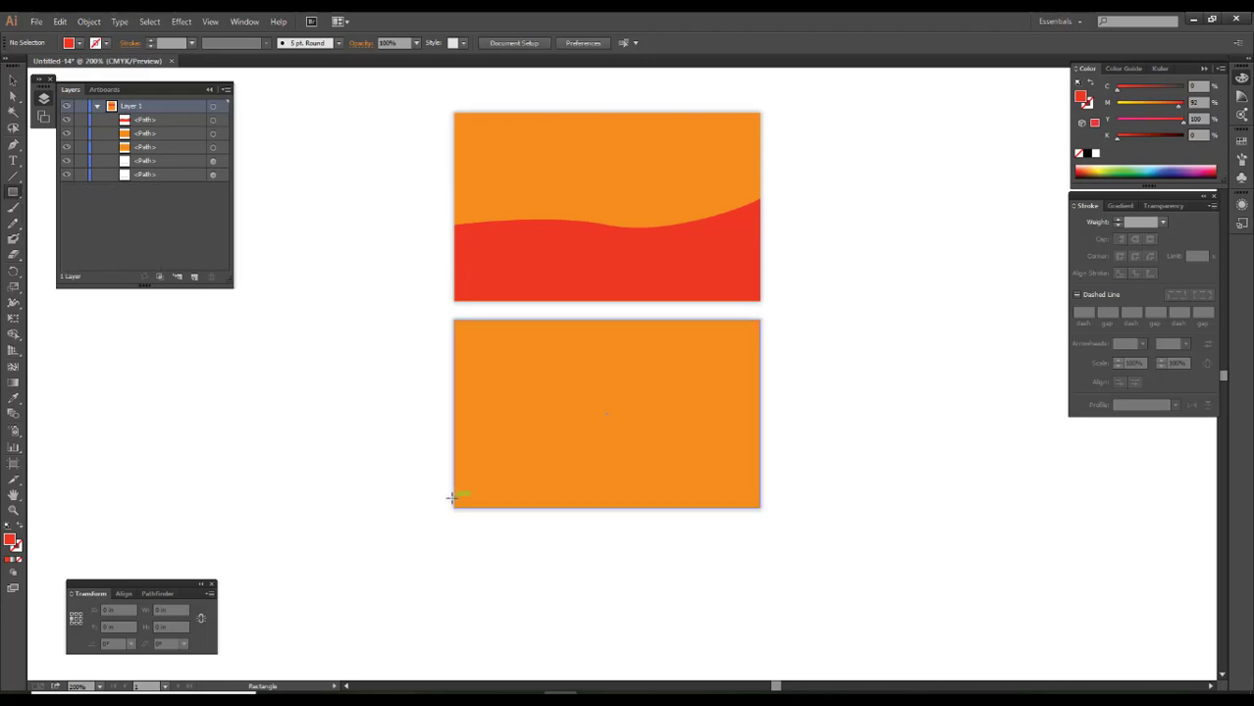
pyautogui.moveTo(452, 498); pyautogui.dragTo(758, 508)
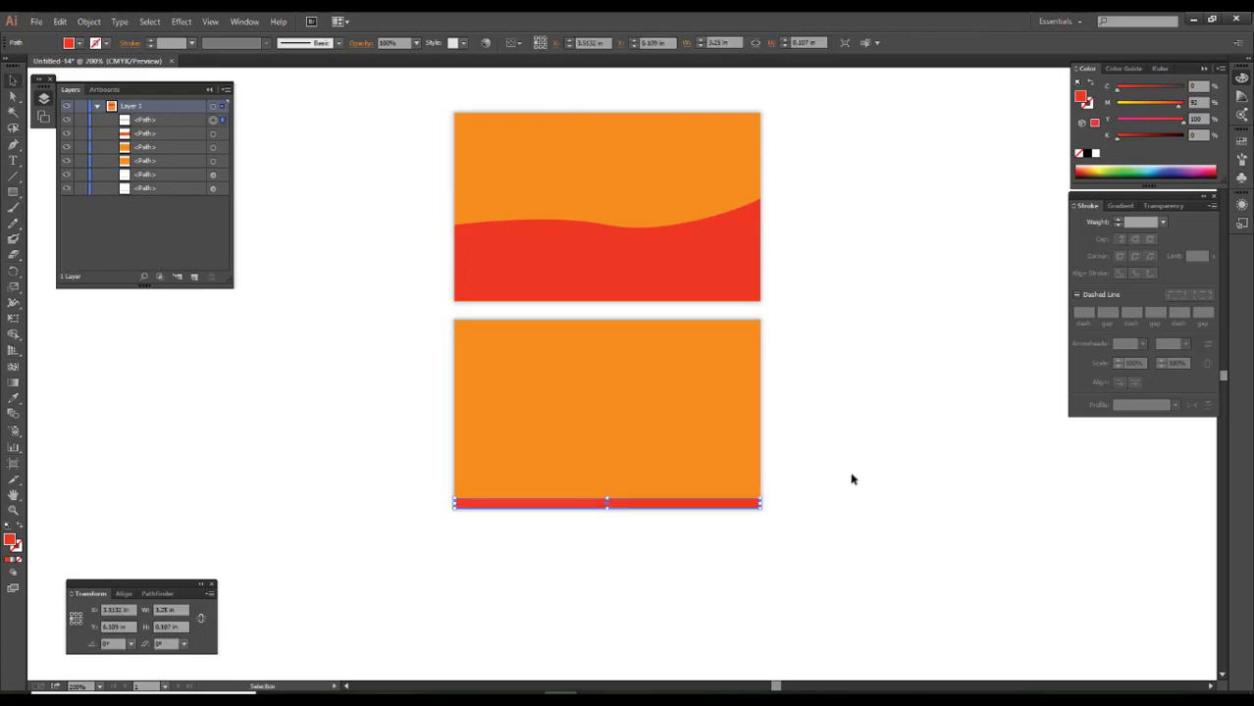
pyautogui.press('v')
pyautogui.click(853, 475)
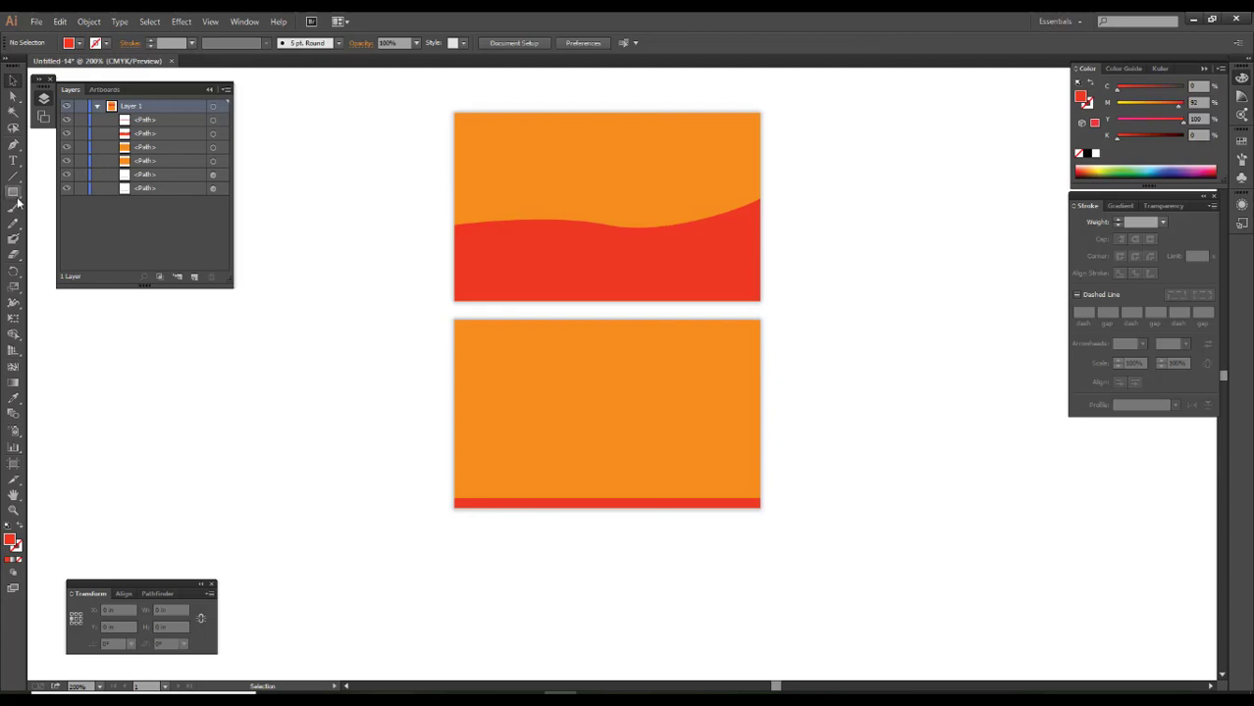
pyautogui.moveTo(13, 192); pyautogui.dragTo(97, 224)
pyautogui.moveTo(601, 198); pyautogui.dragTo(629, 227)
# Nudge the red circle down so it rests on the wave
pyautogui.click(912, 237)
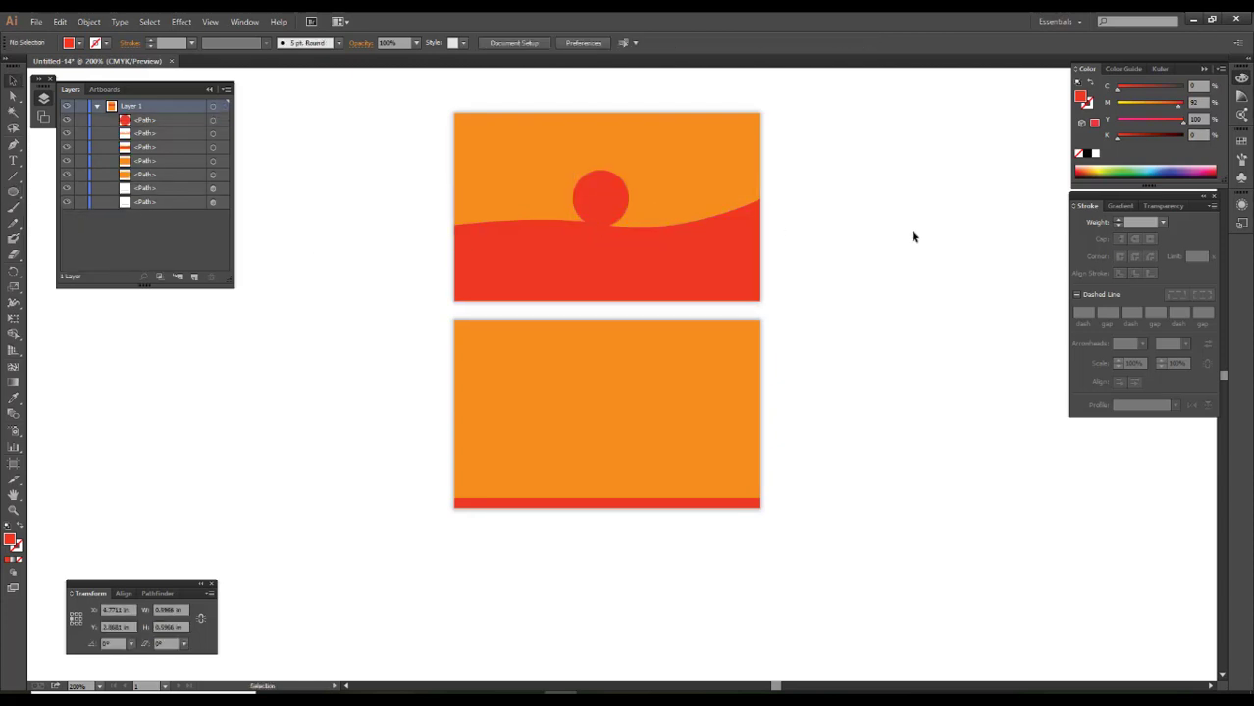
pyautogui.scroll(1, 584, 168)
pyautogui.moveTo(607, 210); pyautogui.dragTo(612, 219)
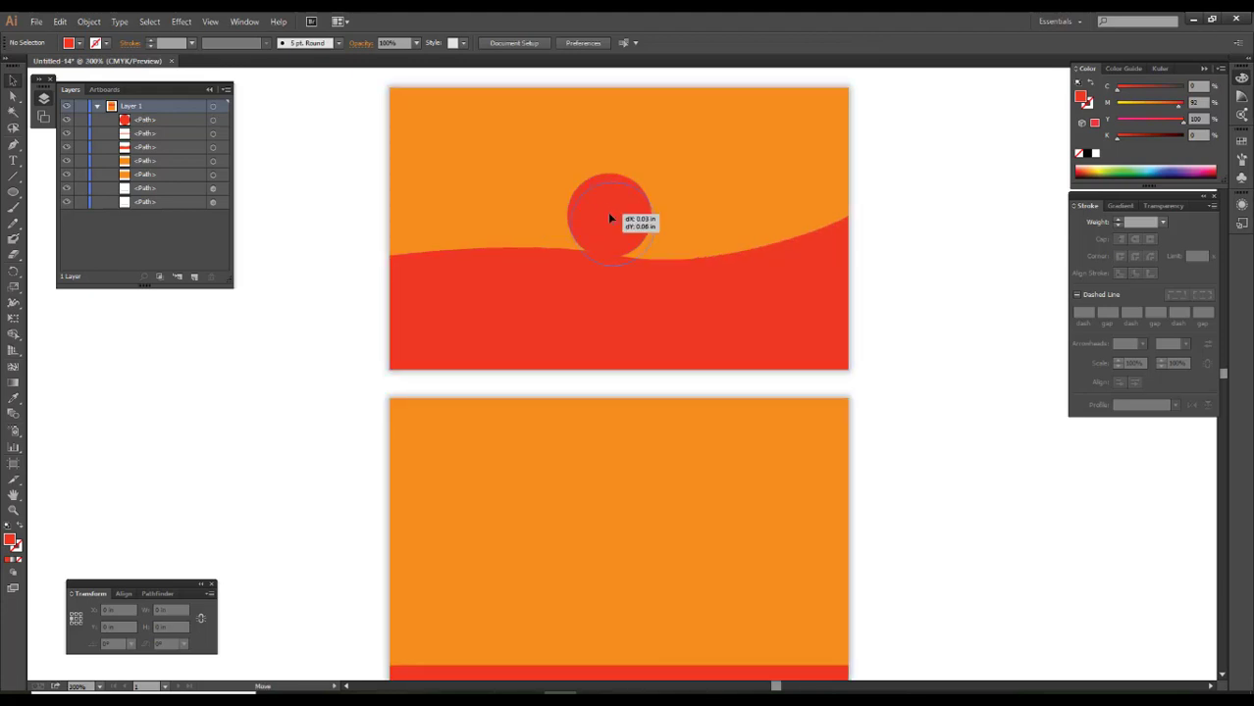
pyautogui.hotkey('ctrl', 'shift', 'a')
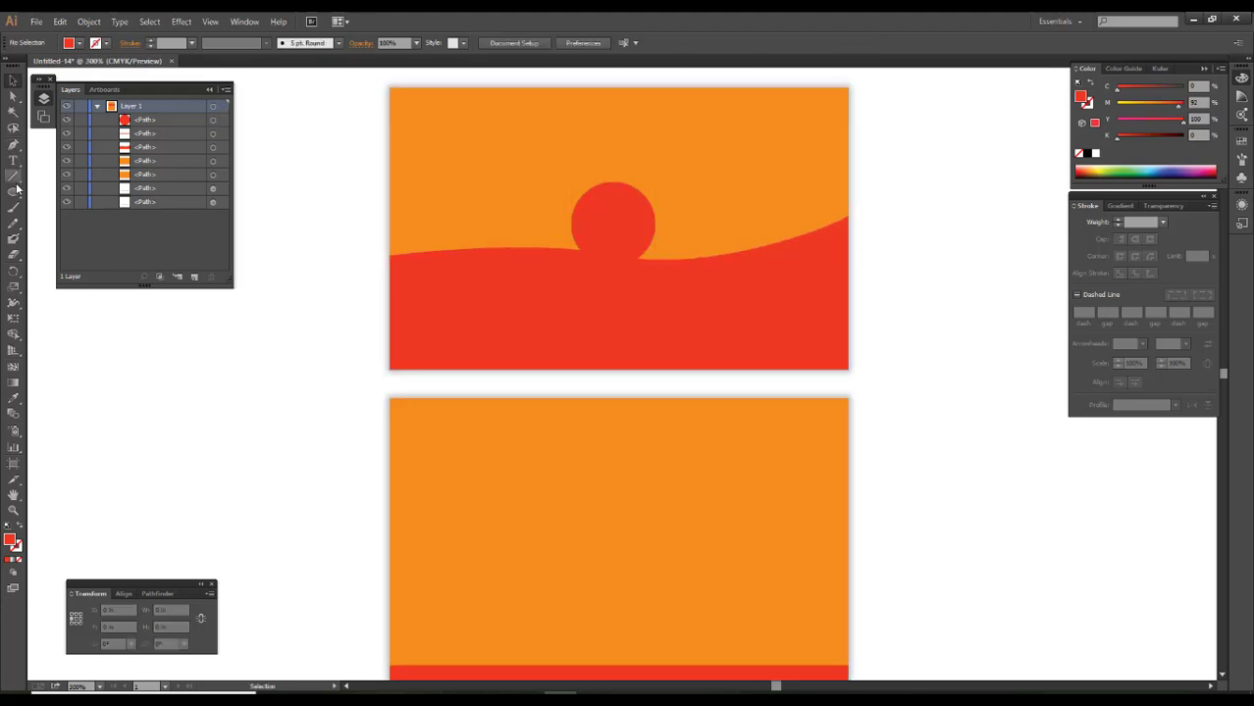
# Draw a small yellow ellipse, move it onto the red circle and flatten it
pyautogui.click(13, 192)
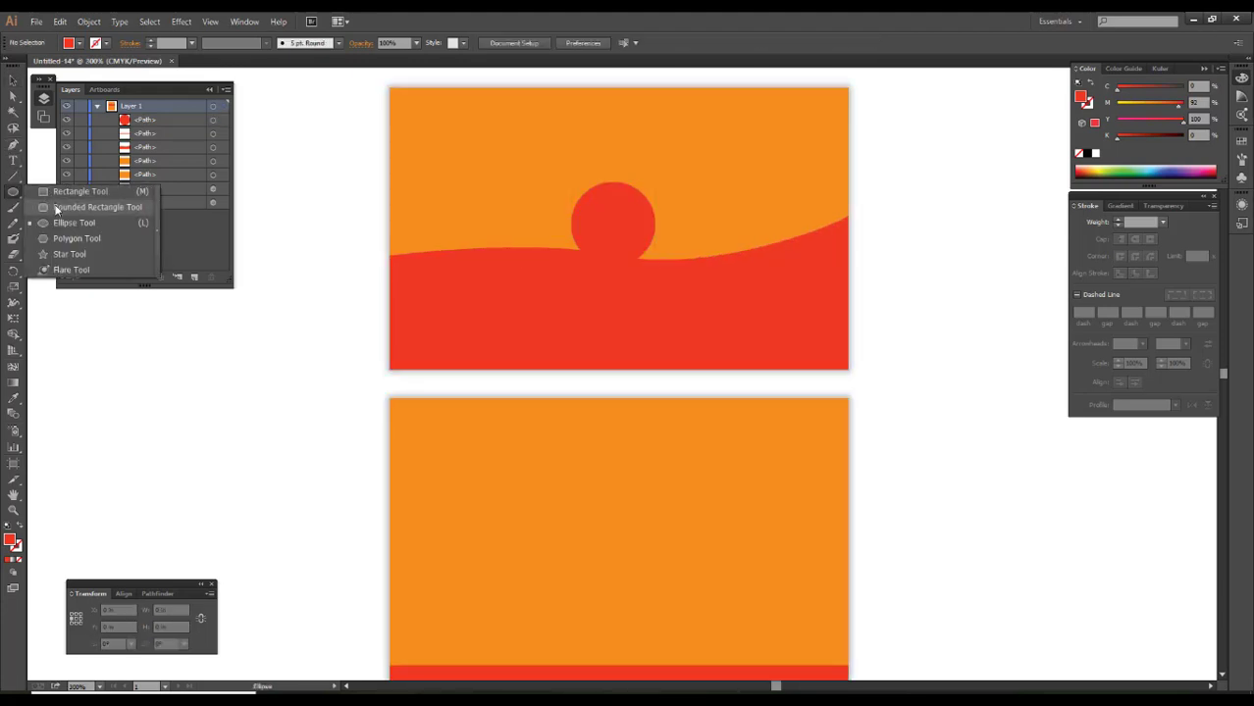
pyautogui.click(71, 223)
pyautogui.moveTo(273, 335)
pyautogui.mouseDown()
pyautogui.moveTo(331, 344)
pyautogui.moveTo(317, 261)
pyautogui.mouseUp()
pyautogui.press('v')
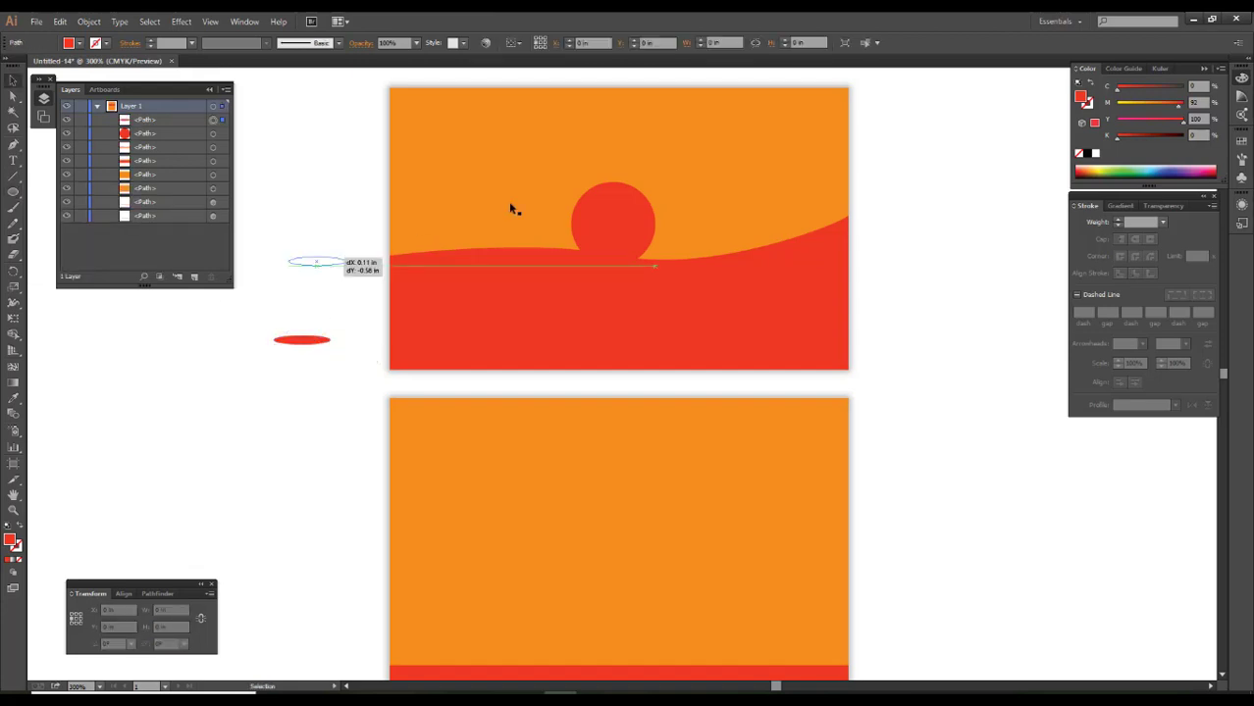
pyautogui.moveTo(1177, 102); pyautogui.dragTo(1117, 102)
pyautogui.click(957, 260)
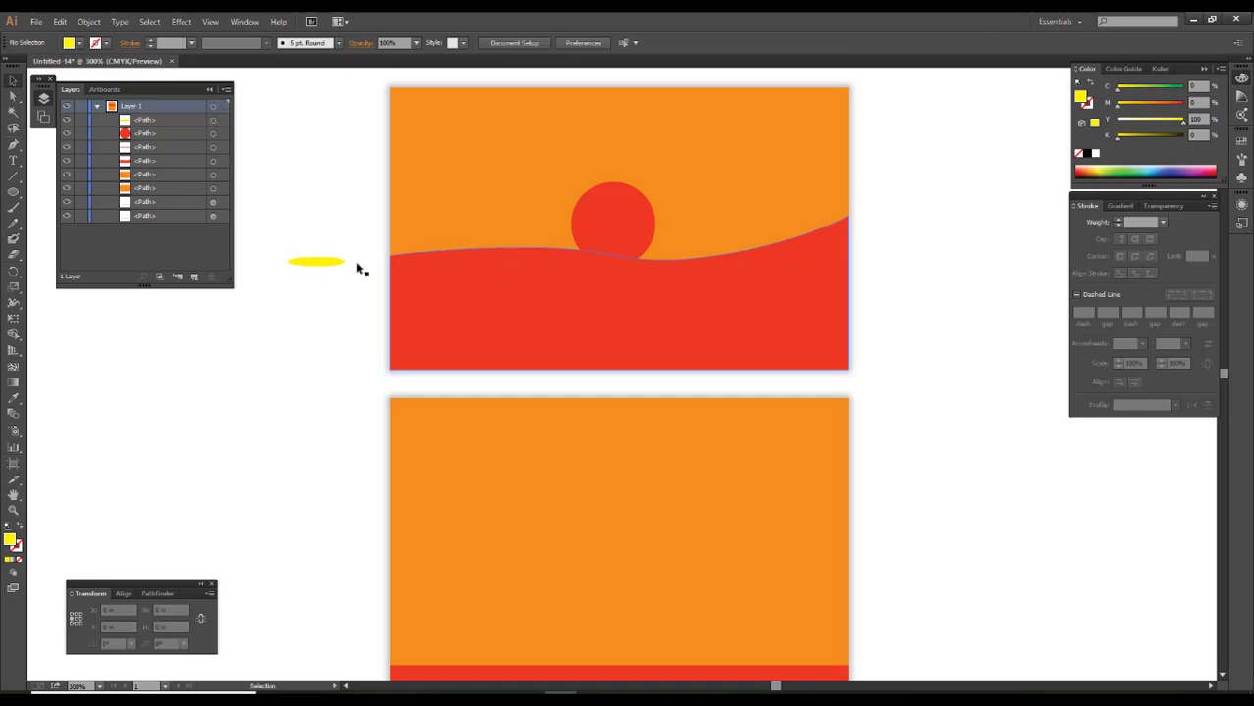
pyautogui.moveTo(330, 264); pyautogui.dragTo(615, 235)
pyautogui.scroll(3, 610, 227)
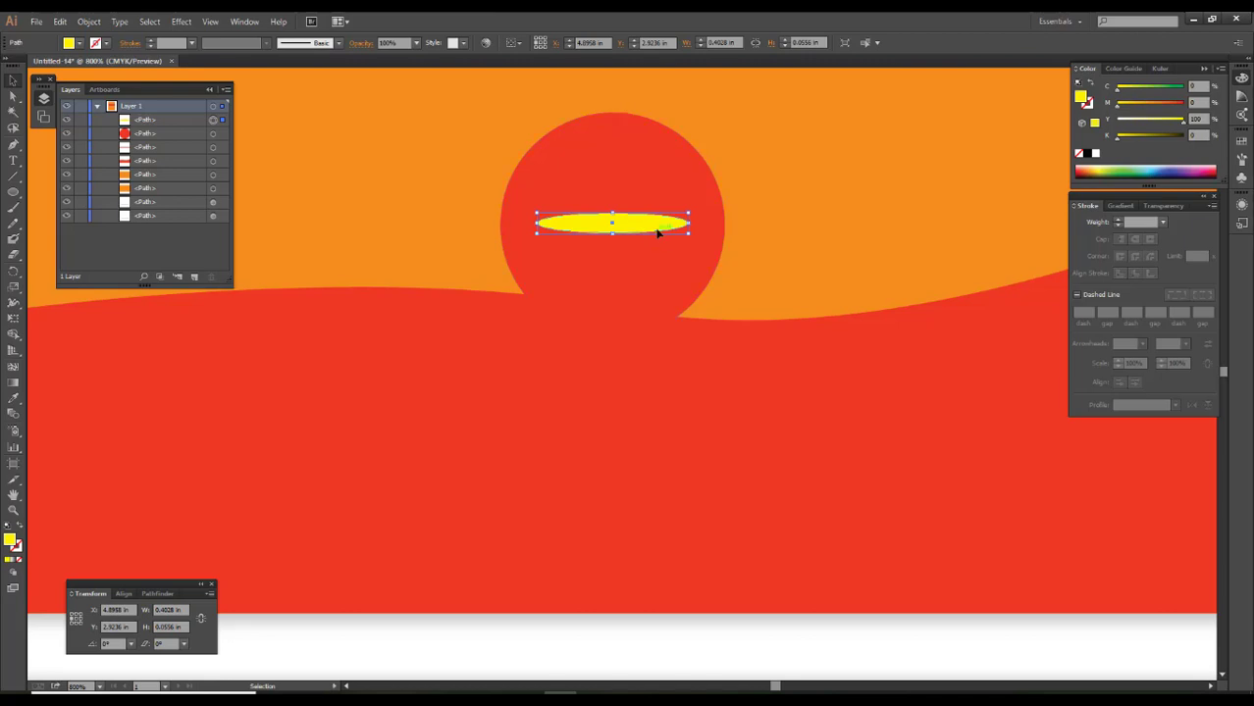
pyautogui.moveTo(612, 234); pyautogui.dragTo(612, 223)
# Make rotated copies of the yellow ellipse across the circle, coloured orange, olive and white
pyautogui.doubleClick(14, 272)
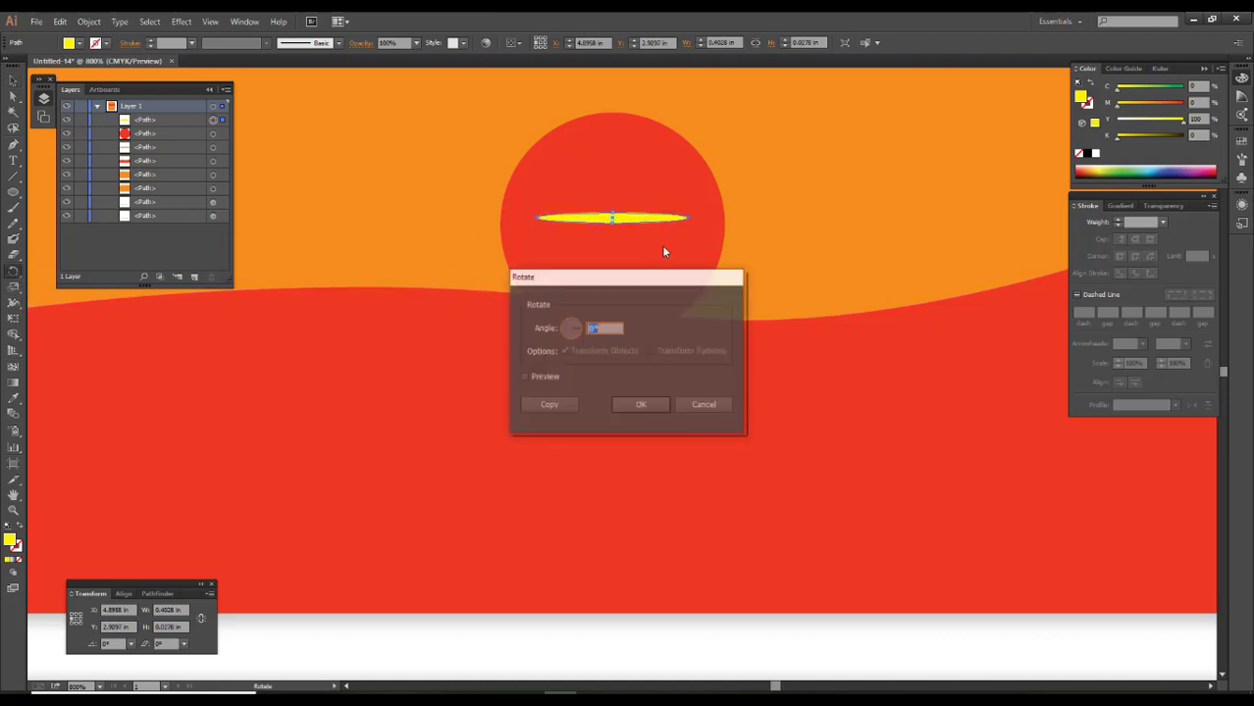
pyautogui.click(641, 404)
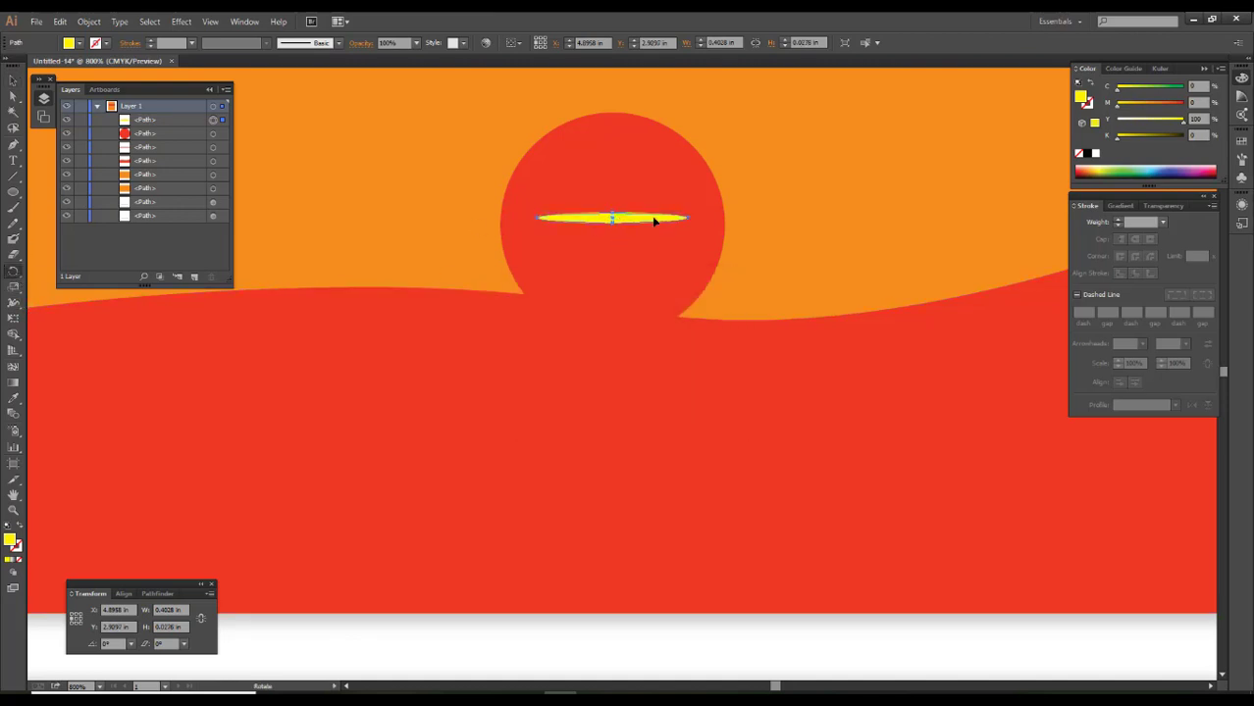
pyautogui.moveTo(671, 223); pyautogui.dragTo(684, 241)
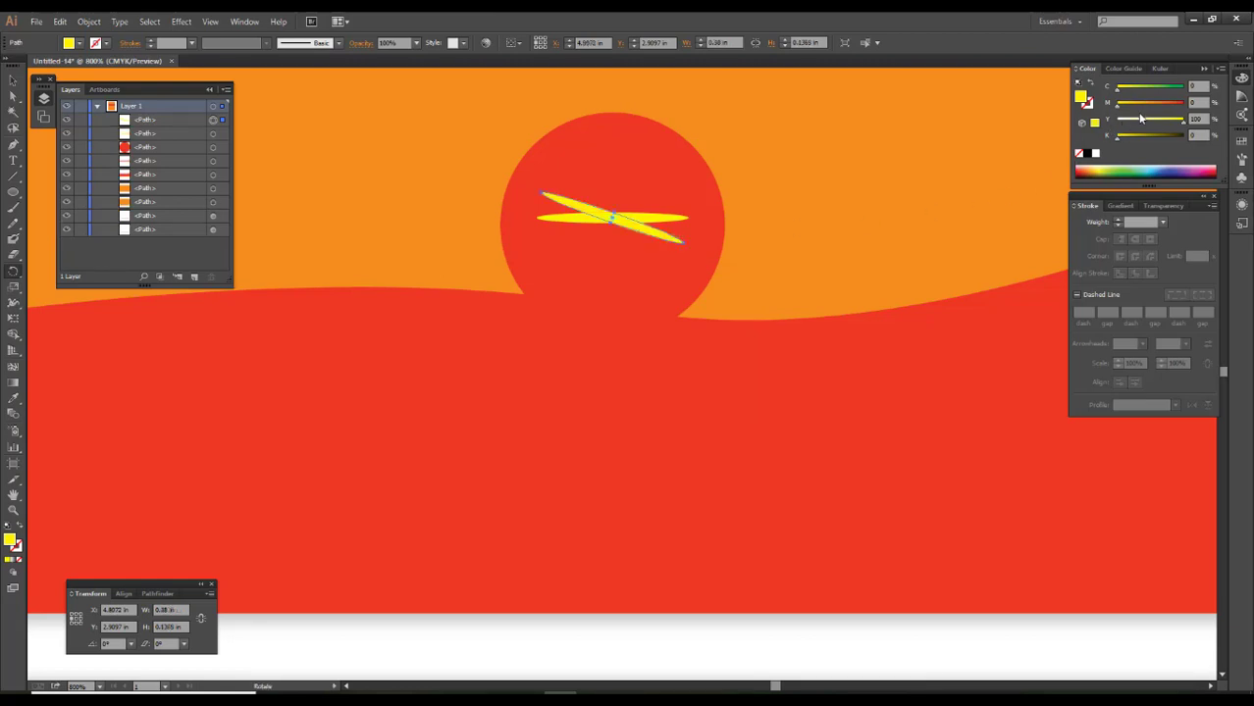
pyautogui.moveTo(1144, 107); pyautogui.dragTo(1155, 109)
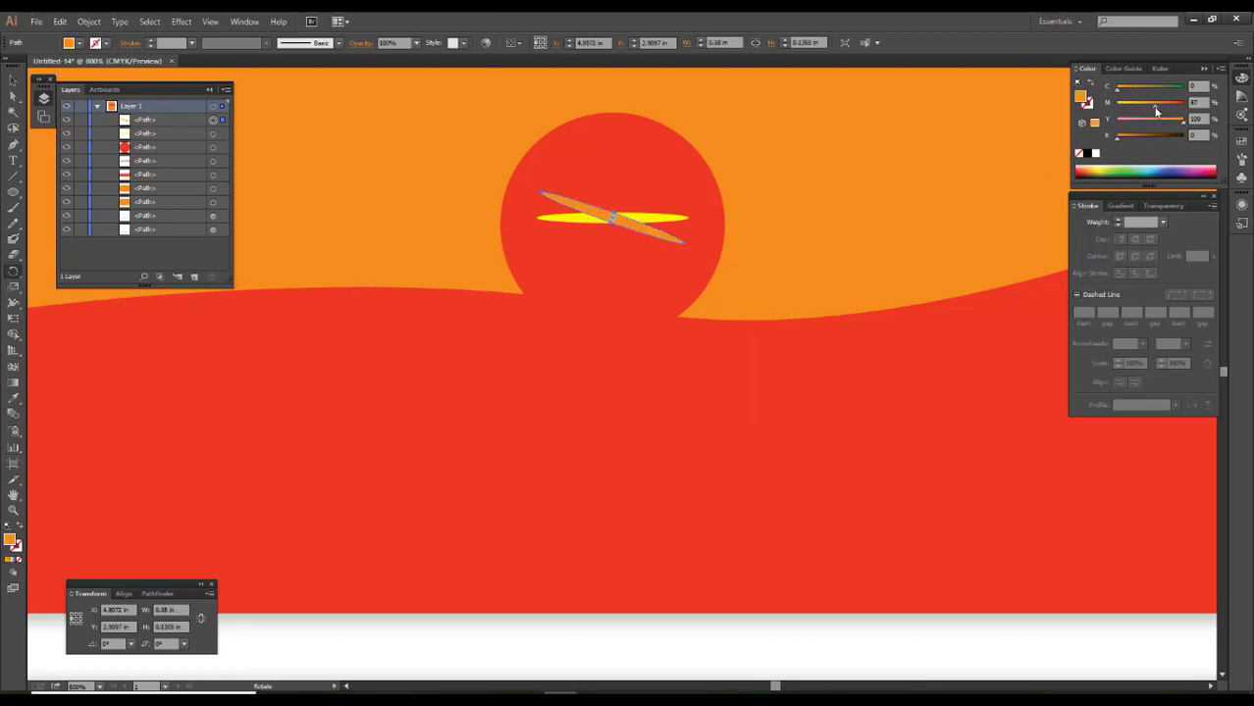
pyautogui.hotkey('ctrl', 'd')
pyautogui.click(1156, 87)
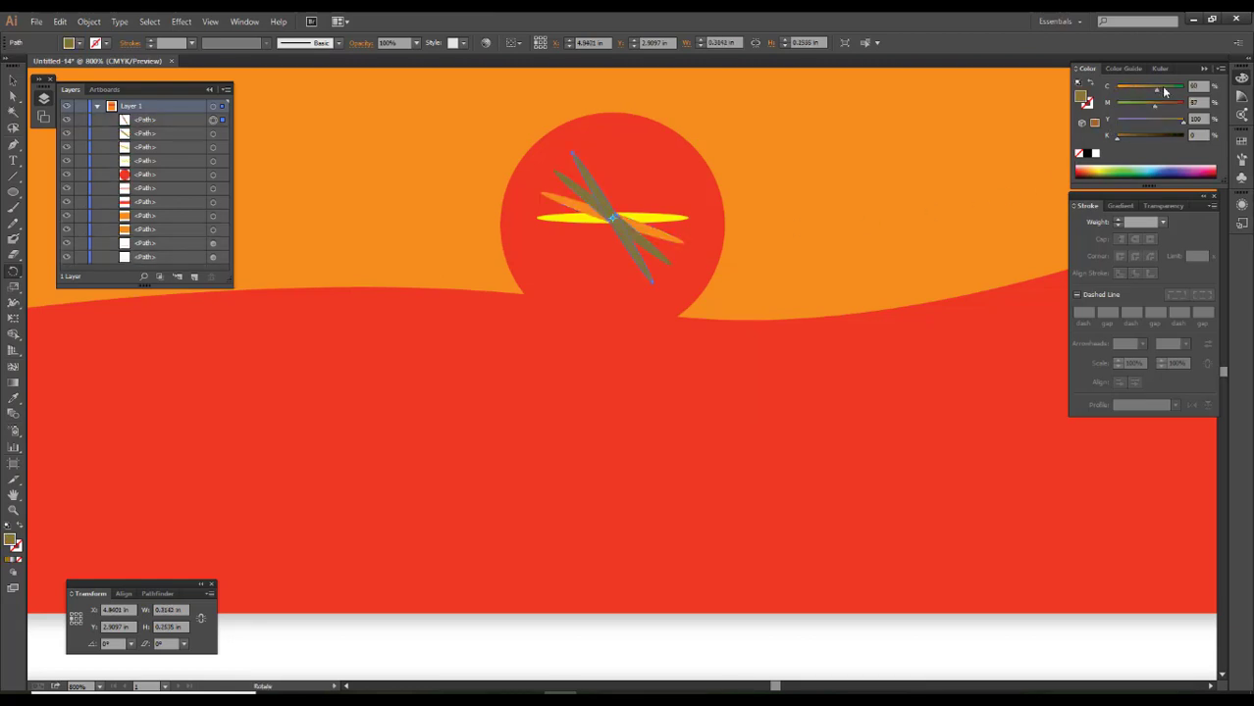
pyautogui.hotkey('ctrl', 'd')
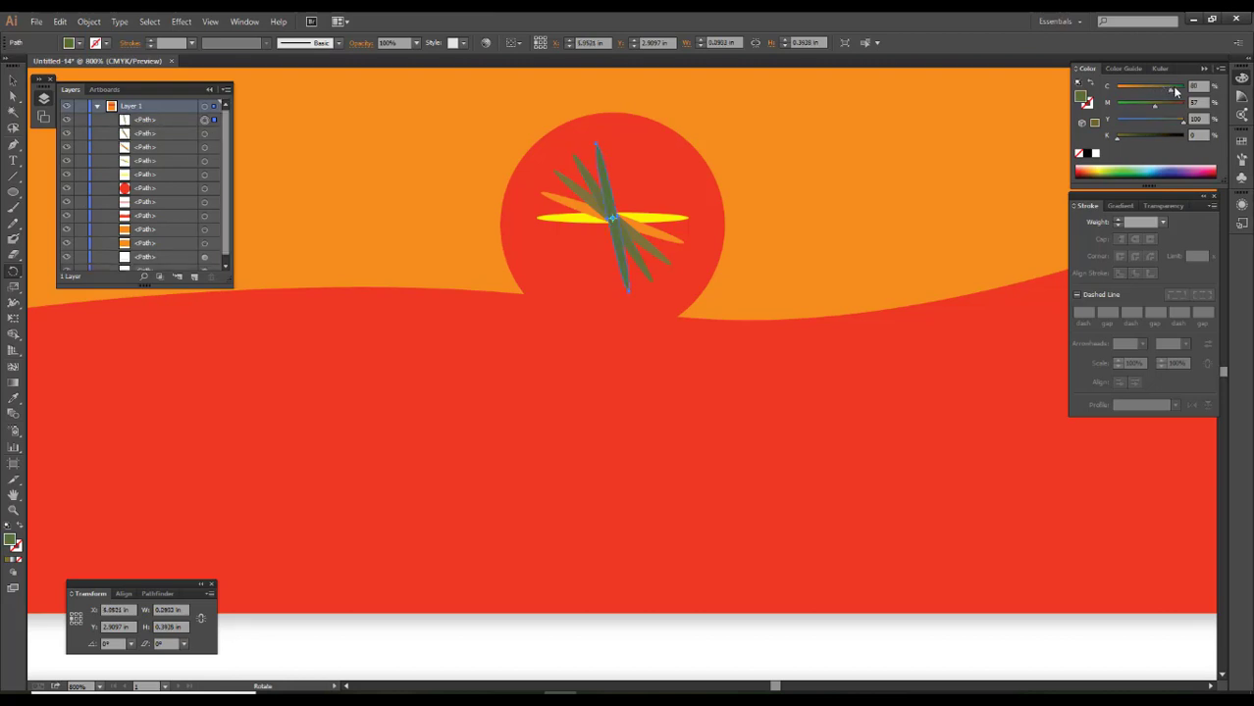
pyautogui.moveTo(1156, 105)
pyautogui.mouseDown()
pyautogui.moveTo(1143, 111)
pyautogui.moveTo(1182, 90)
pyautogui.moveTo(1182, 119)
pyautogui.mouseUp()
pyautogui.hotkey('ctrl', 'd')
pyautogui.hotkey('ctrl', 'd')
pyautogui.hotkey('ctrl', 'd')
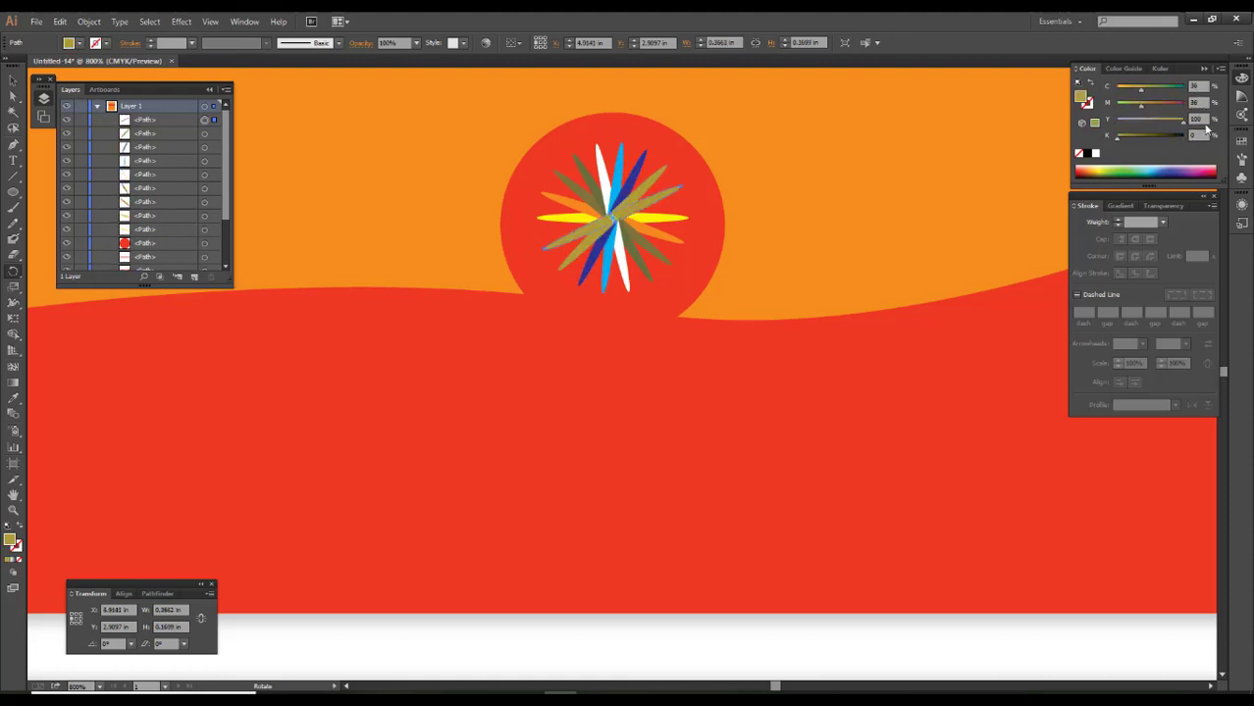
# Type the text 'LOGO HERE' beside the front card
pyautogui.hotkey('ctrl', '-')
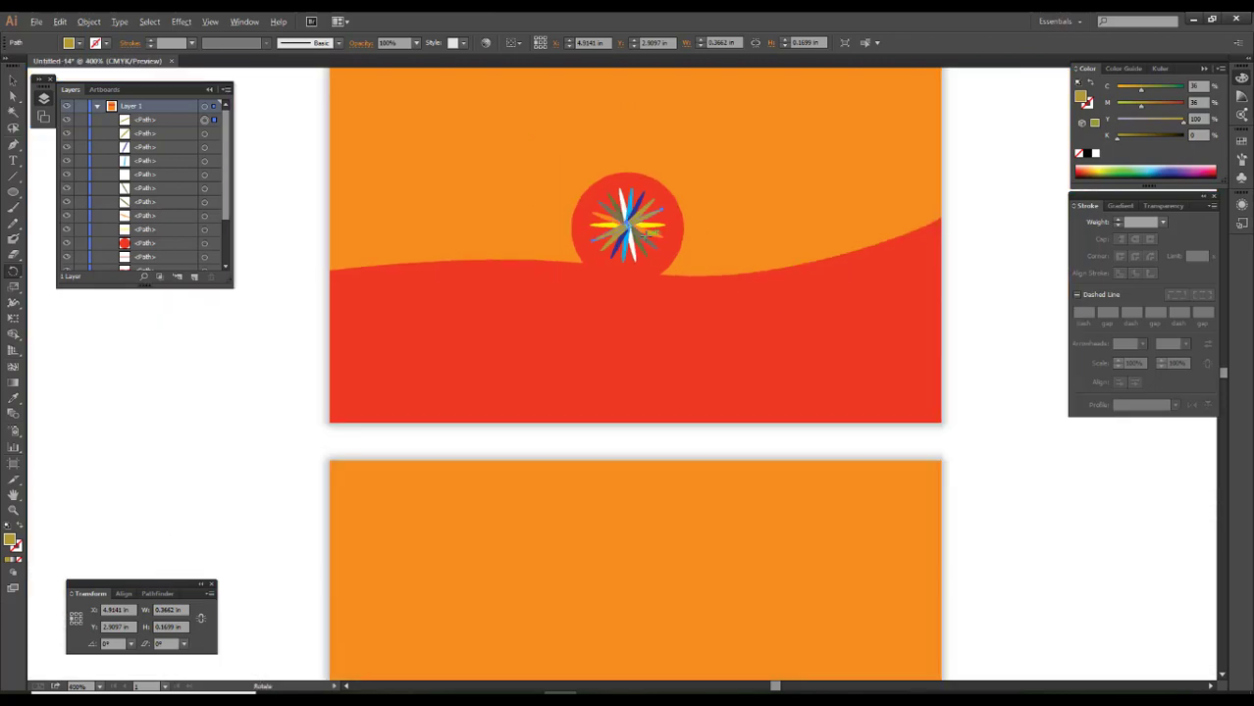
pyautogui.click(1002, 361)
pyautogui.moveTo(990, 308); pyautogui.dragTo(991, 330)
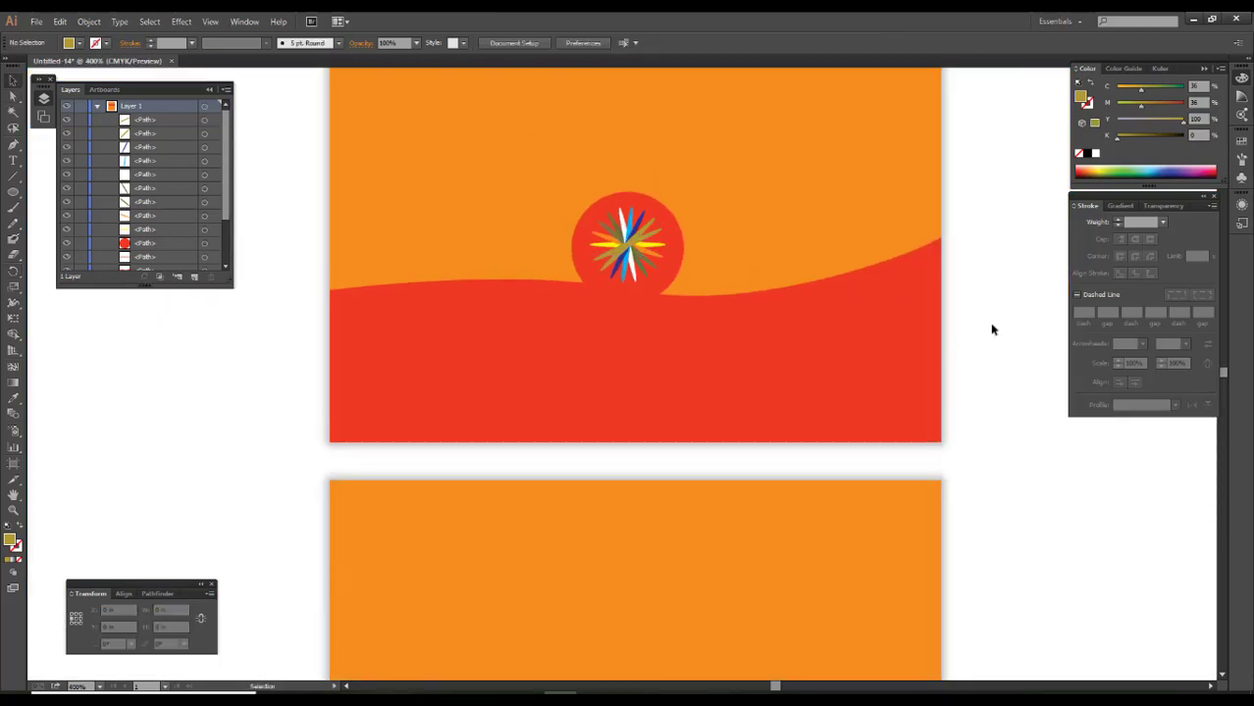
pyautogui.scroll(2, 998, 343)
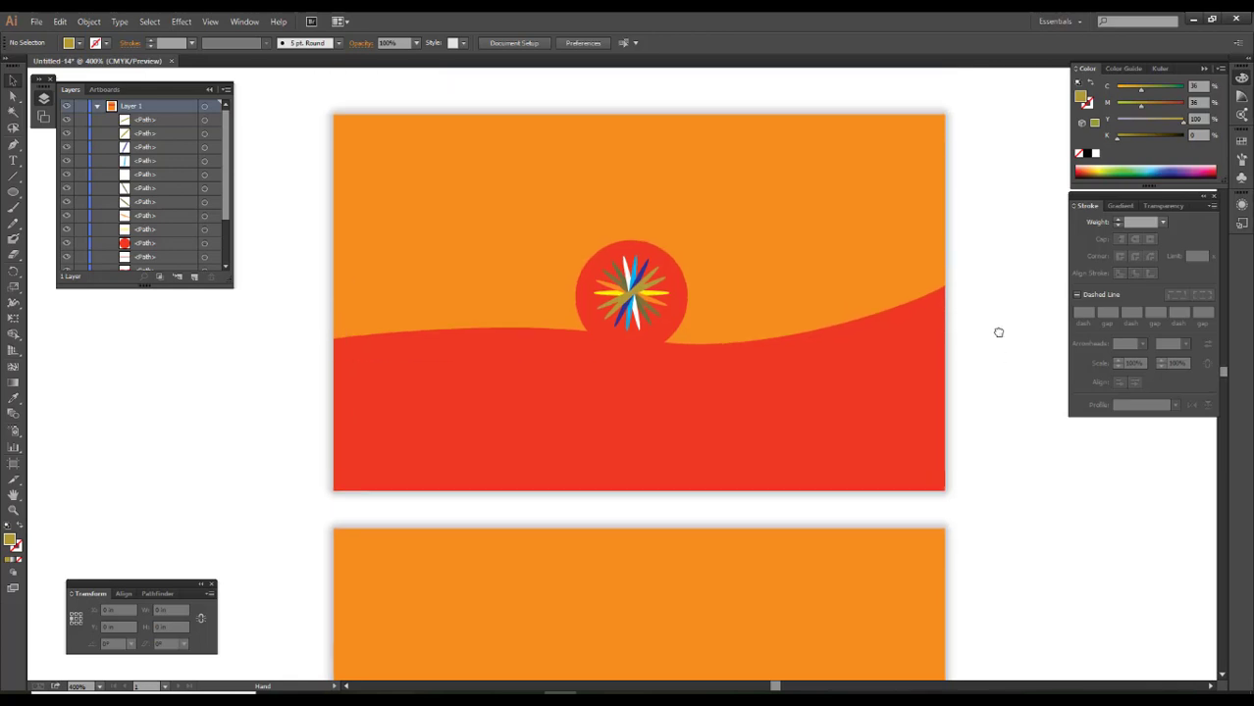
pyautogui.click(15, 161)
pyautogui.click(220, 406)
pyautogui.write('l')
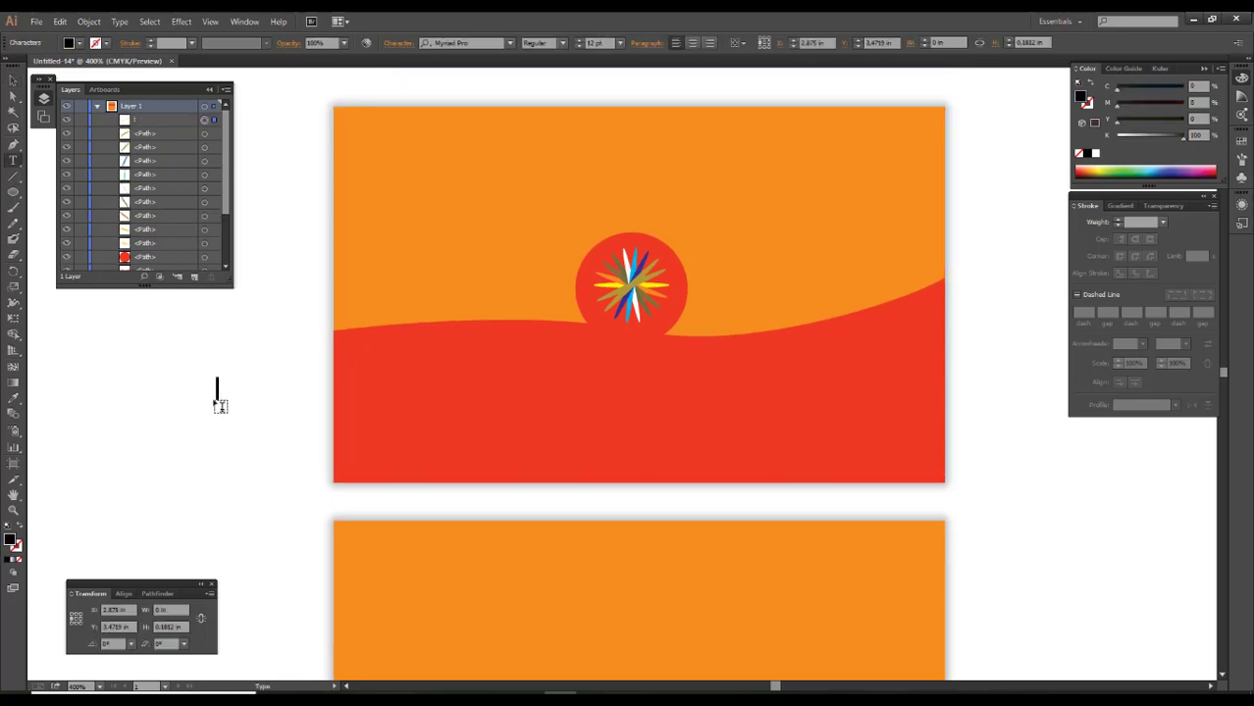
pyautogui.write('og')
pyautogui.press('BackSpace')
pyautogui.press('BackSpace')
pyautogui.press('BackSpace')
pyautogui.write('LOGO HERE')
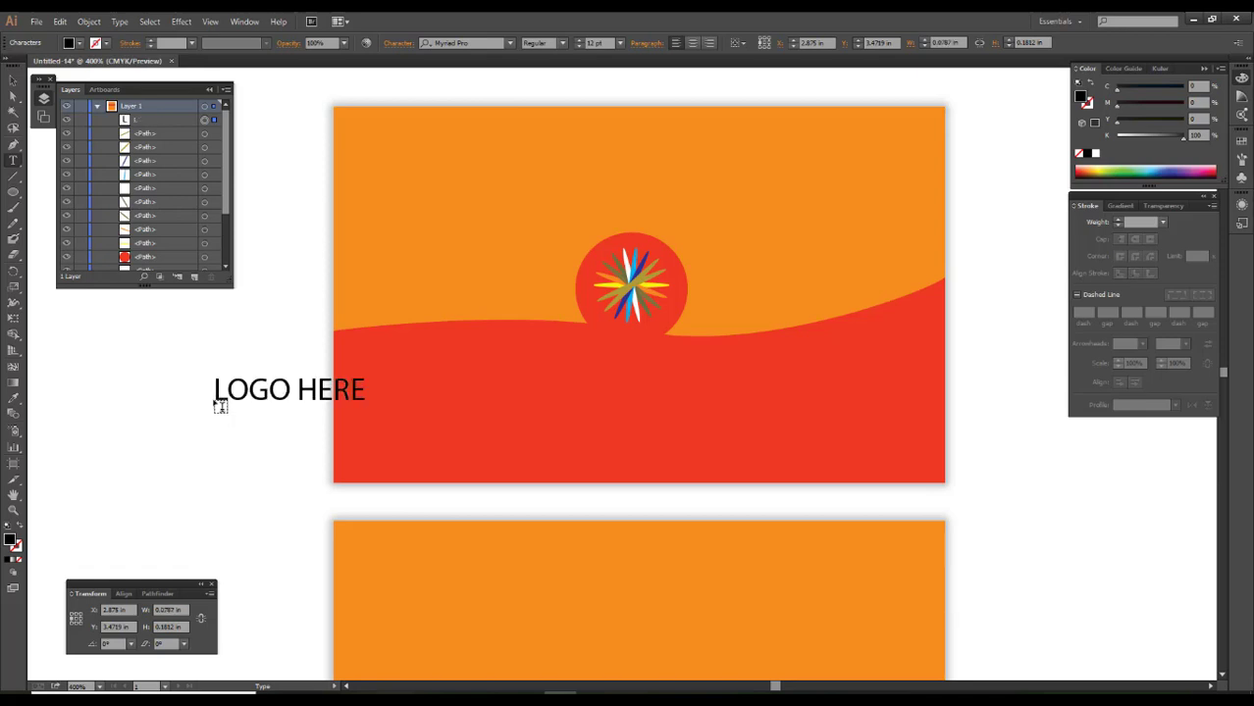
pyautogui.press('Escape')
# Move the LOGO HERE text onto the card below the sun and shrink it
pyautogui.moveTo(270, 388); pyautogui.dragTo(587, 213)
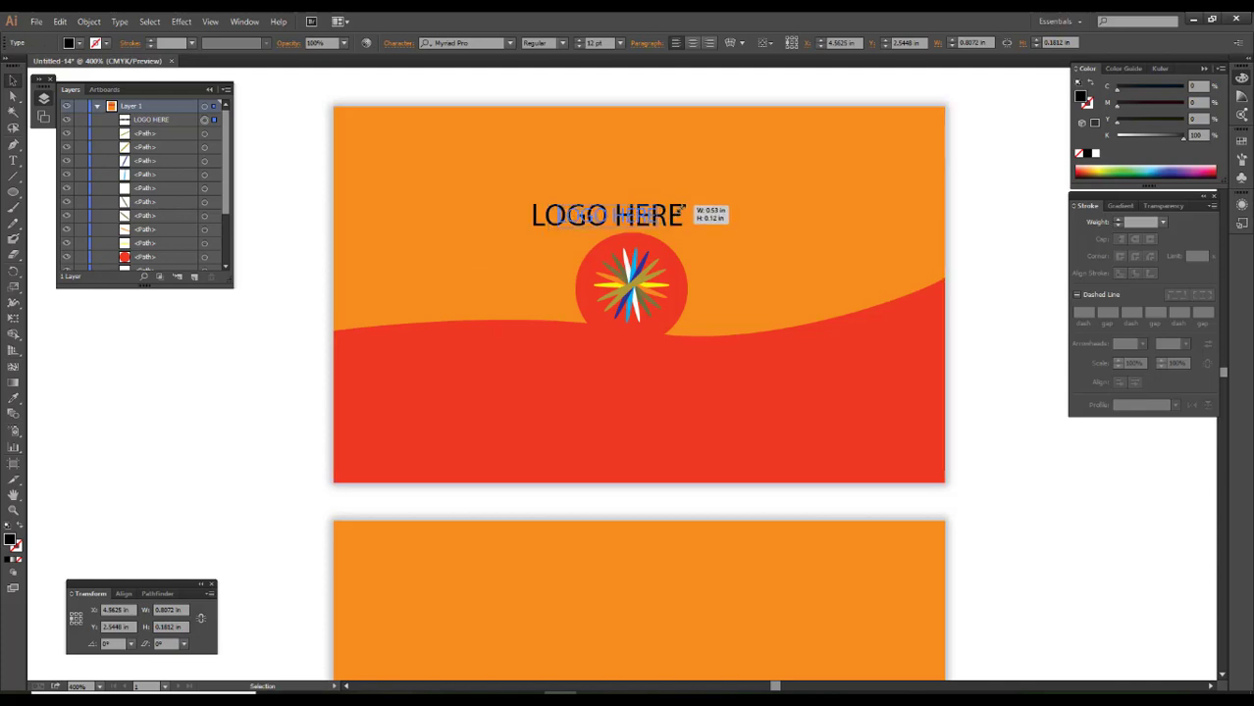
pyautogui.moveTo(684, 200)
pyautogui.mouseDown()
pyautogui.moveTo(628, 220)
pyautogui.moveTo(648, 231)
pyautogui.moveTo(650, 208)
pyautogui.moveTo(650, 409)
pyautogui.mouseUp()
pyautogui.click(1041, 174)
pyautogui.scroll(1, 660, 246)
# Replace the LOGO HERE wording with 'COMPANY NAME HERE'
pyautogui.tripleClick(651, 409)
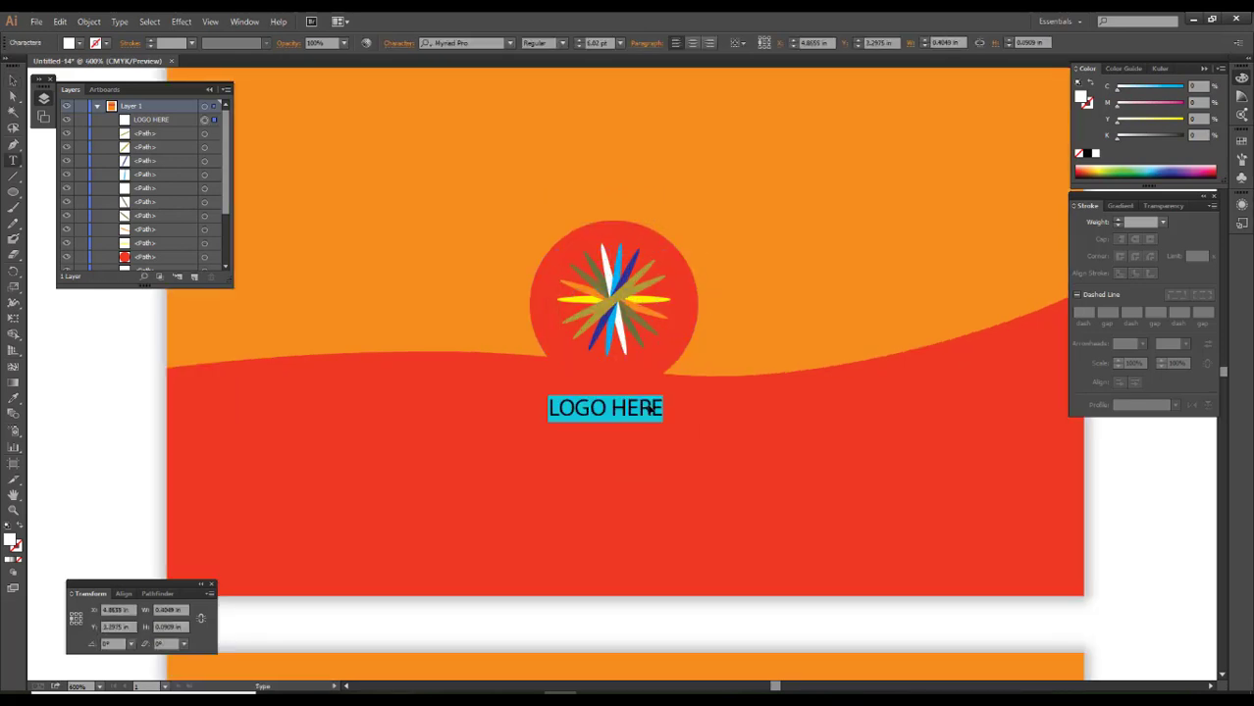
pyautogui.write('COMPANY')
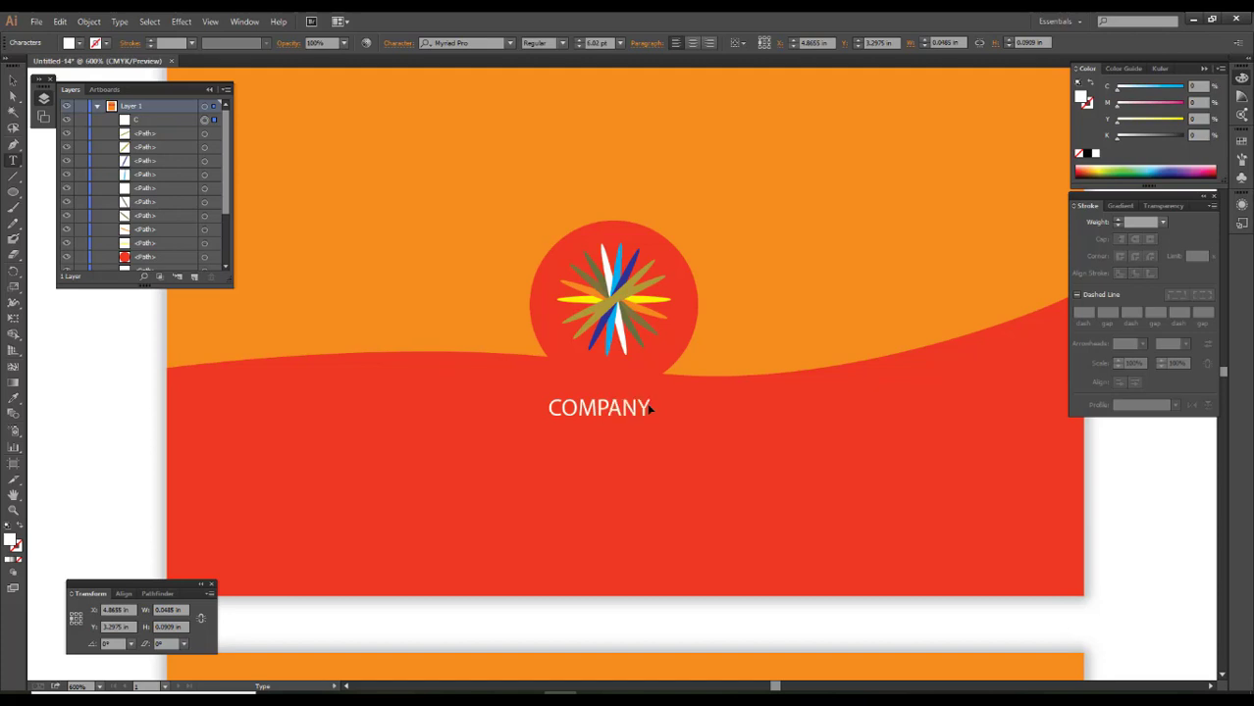
pyautogui.write(' NAME HERE')
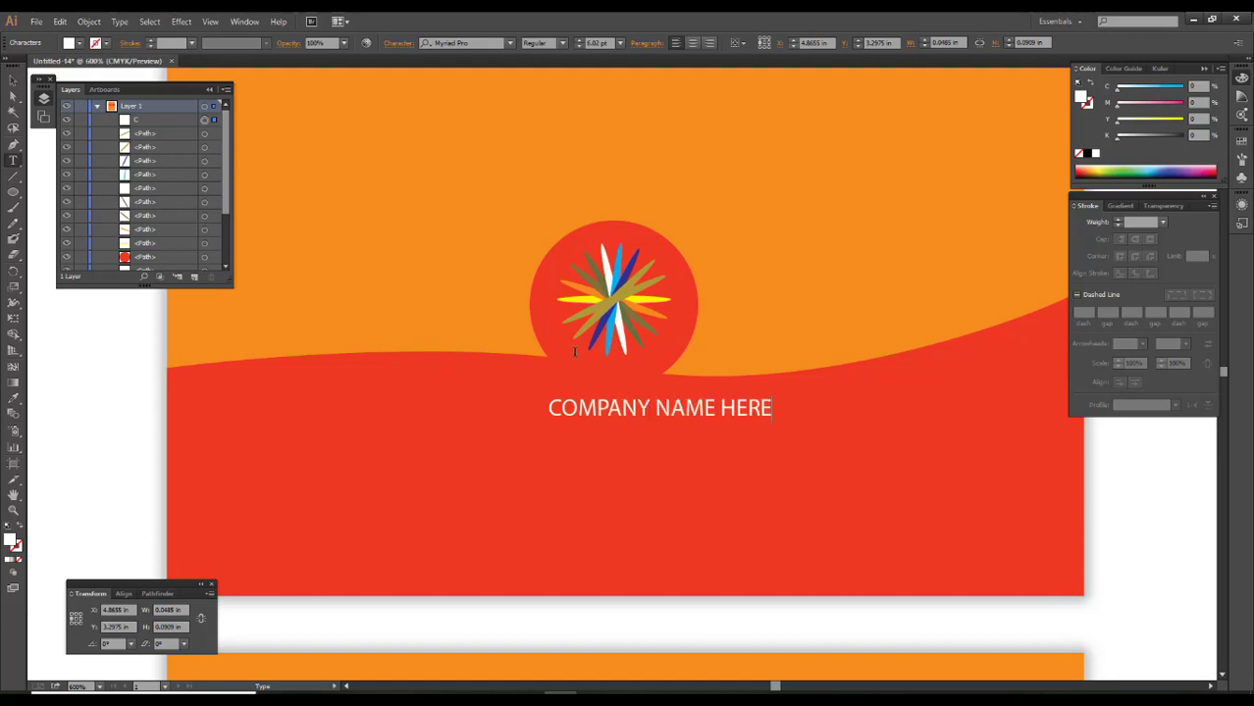
pyautogui.press('Escape')
pyautogui.click(111, 400)
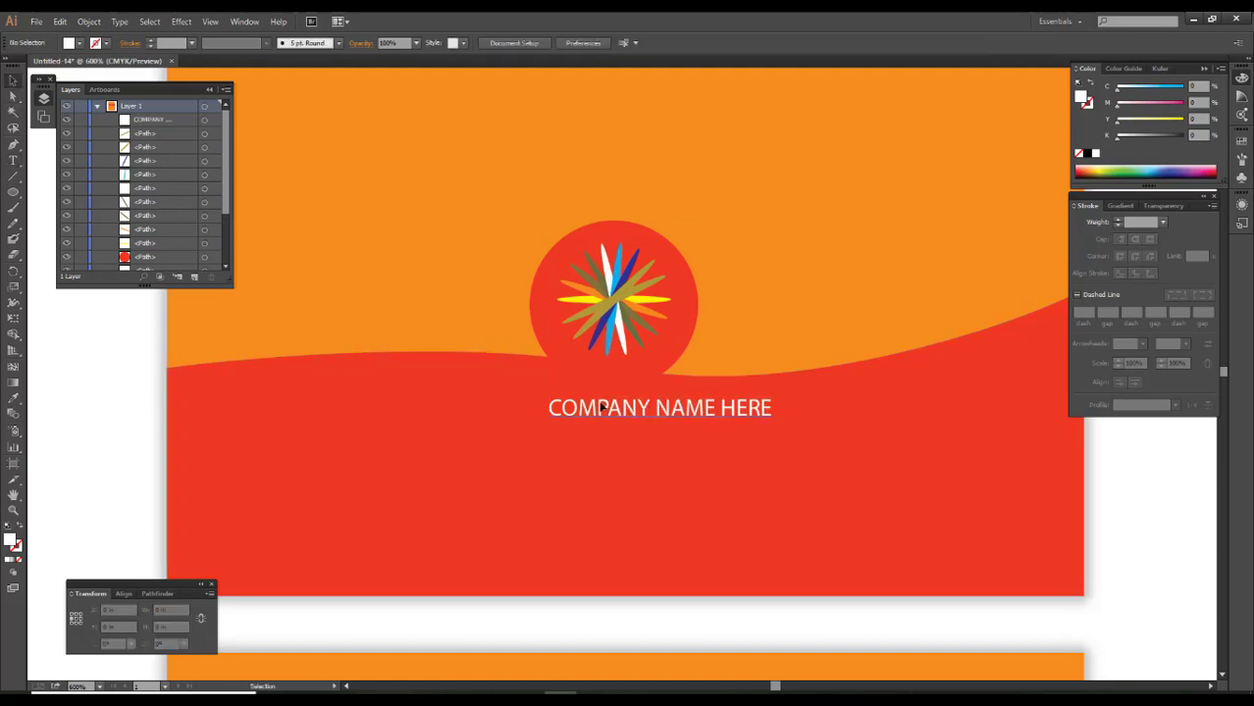
# Centre the company name under the sun, enlarge it and make it bold
pyautogui.moveTo(602, 407); pyautogui.dragTo(557, 397)
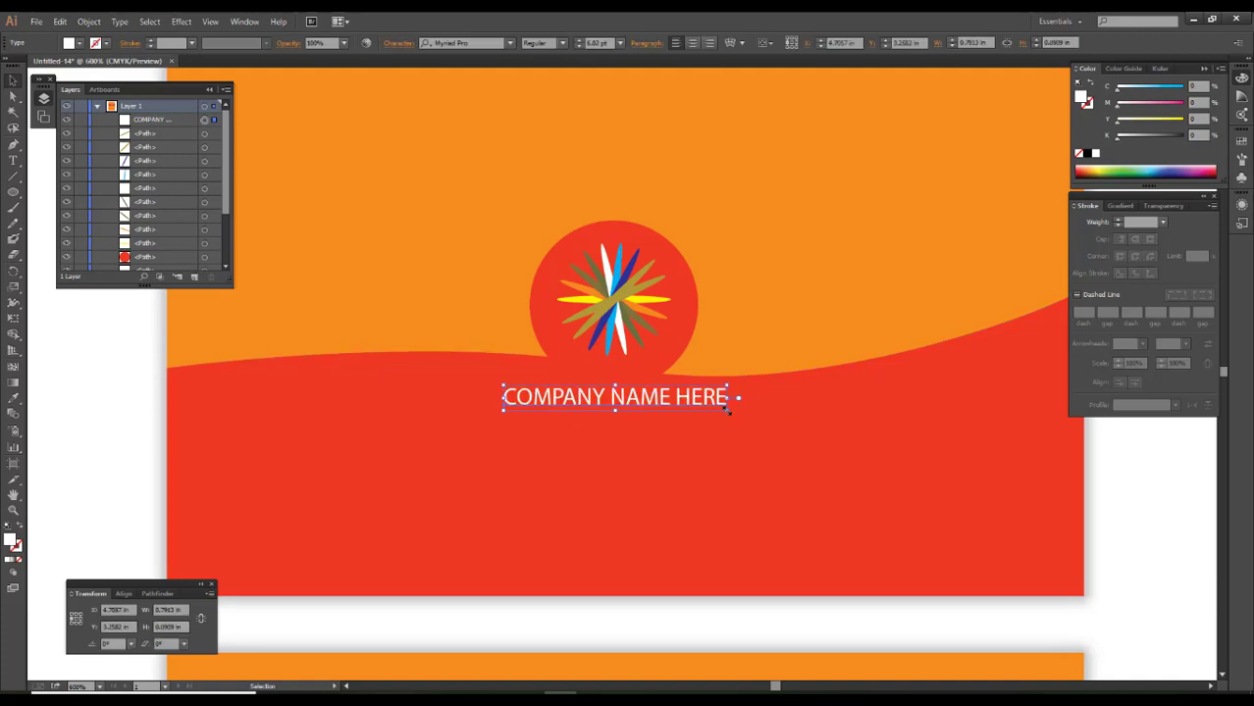
pyautogui.moveTo(729, 410); pyautogui.dragTo(785, 442)
pyautogui.hotkey('ctrl', 'z')
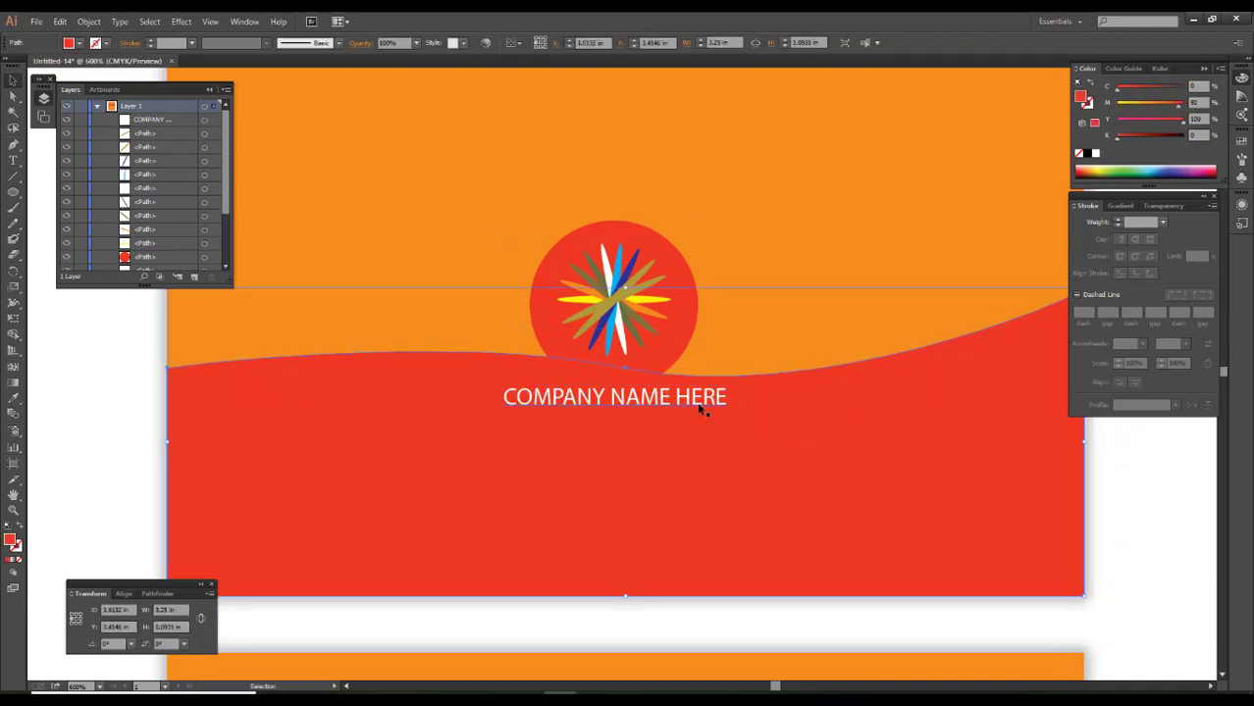
pyautogui.click(710, 408)
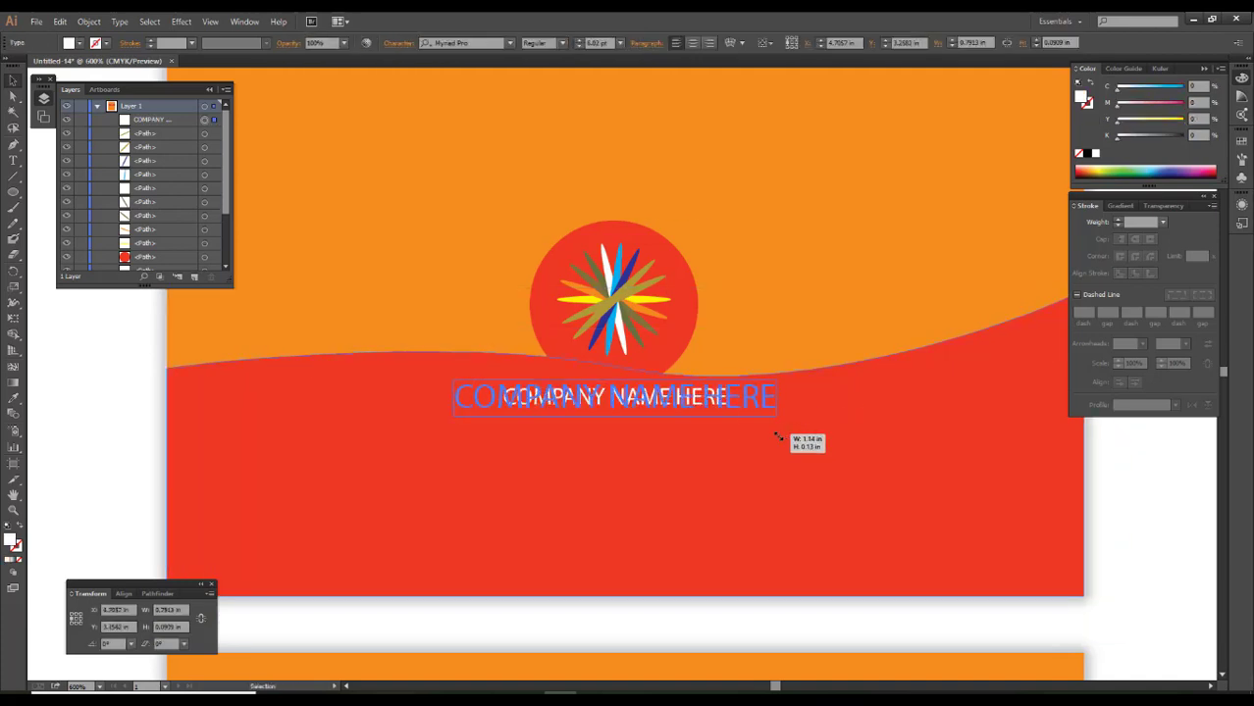
pyautogui.moveTo(730, 412); pyautogui.dragTo(780, 420)
pyautogui.click(563, 44)
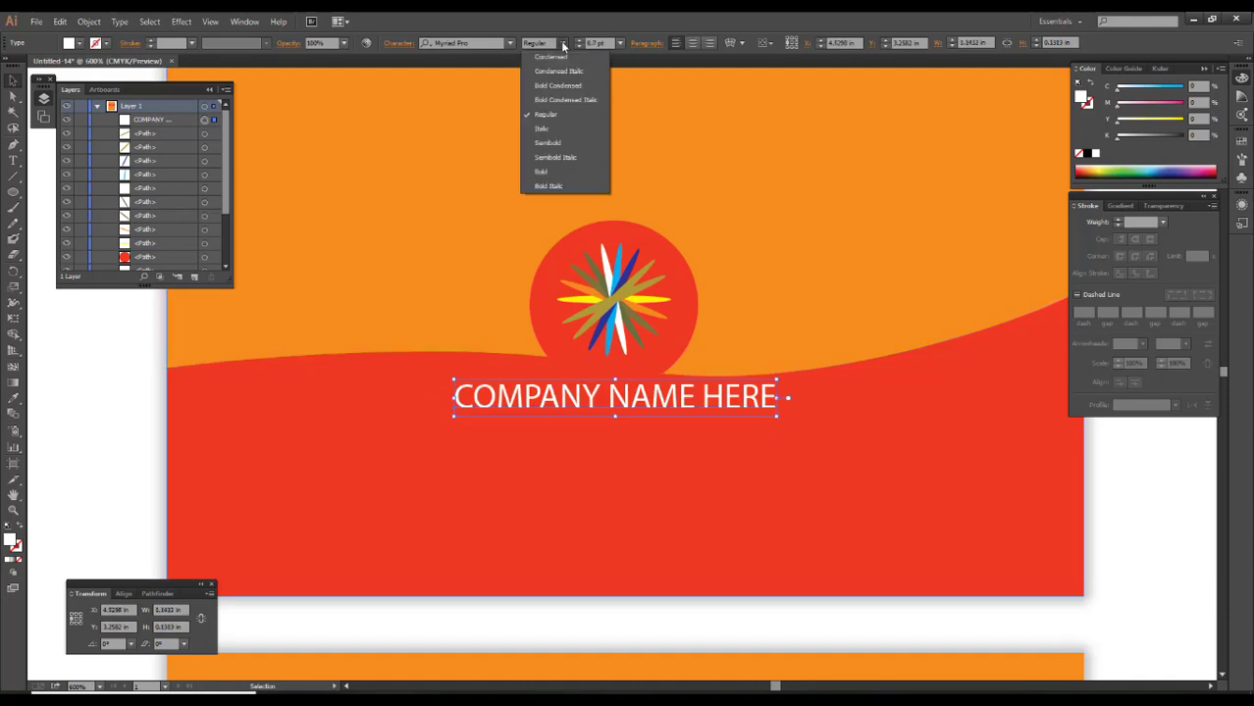
pyautogui.click(564, 171)
pyautogui.click(131, 442)
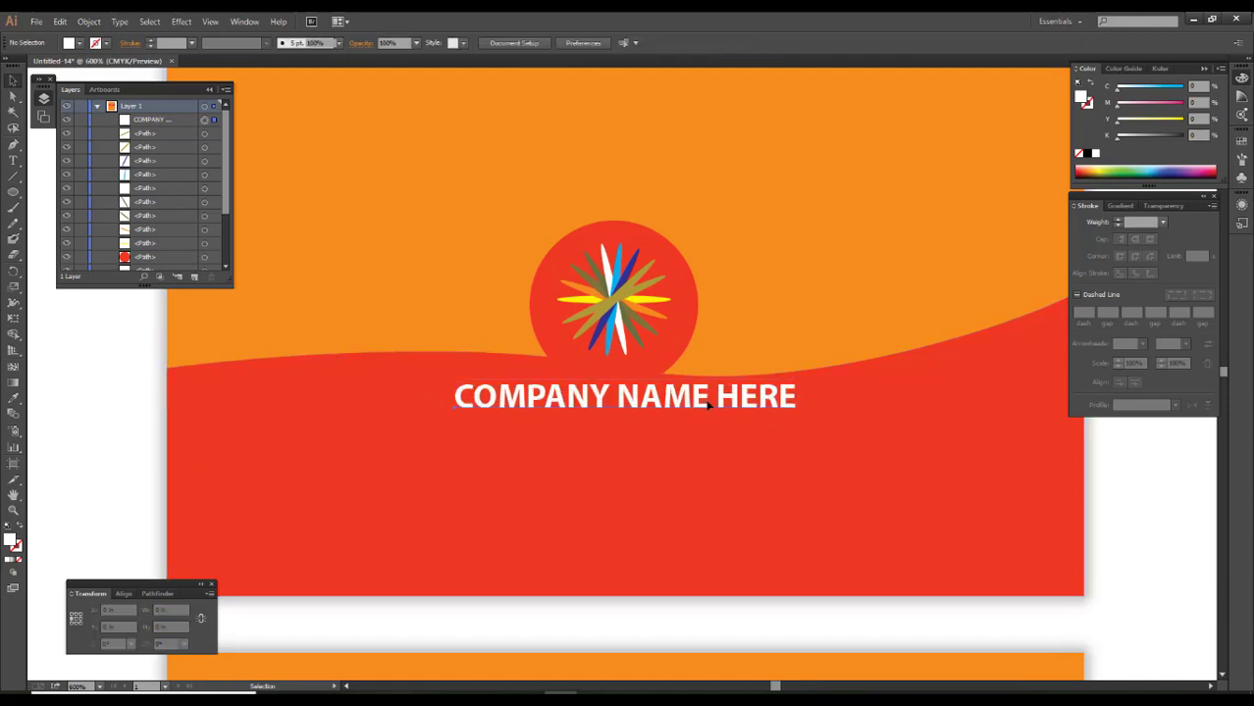
# Colour the word NAME yellow with Y at 100
pyautogui.doubleClick(709, 402)
pyautogui.moveTo(709, 397); pyautogui.dragTo(617, 398)
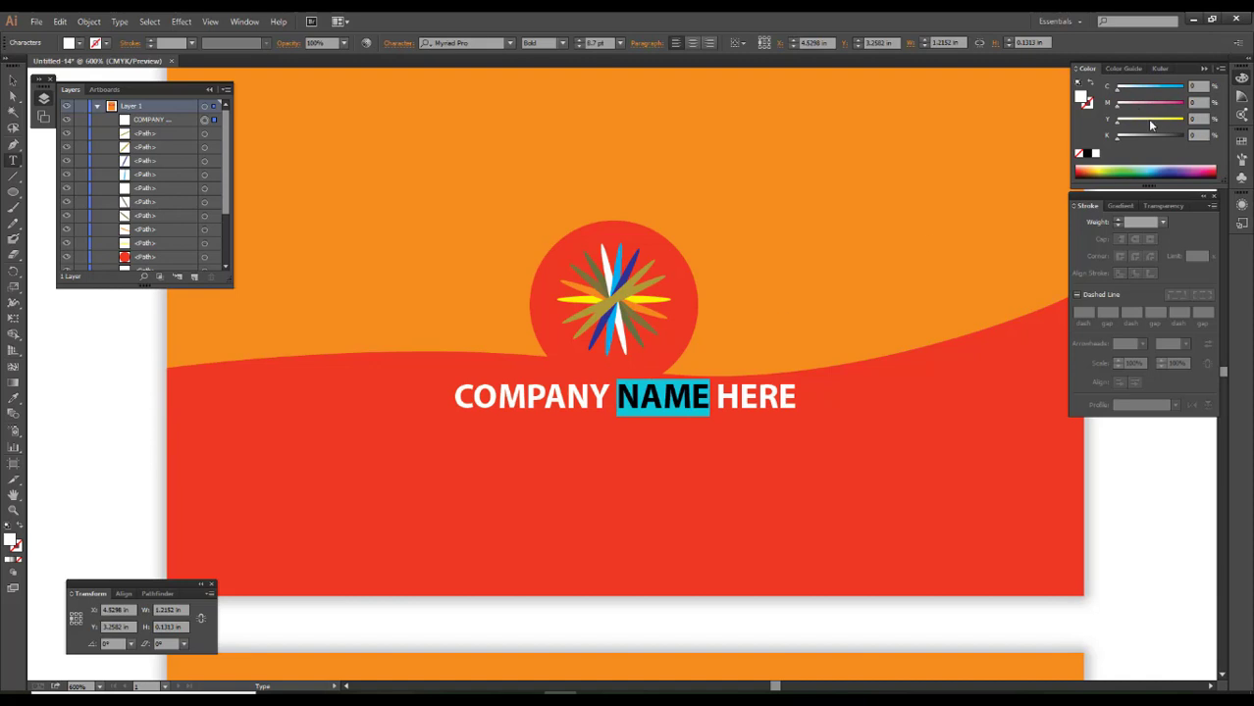
pyautogui.moveTo(1151, 124); pyautogui.dragTo(1183, 124)
pyautogui.press('Escape')
pyautogui.hotkey('ctrl', 'shift', 'a')
pyautogui.hotkey('alt', 'v')
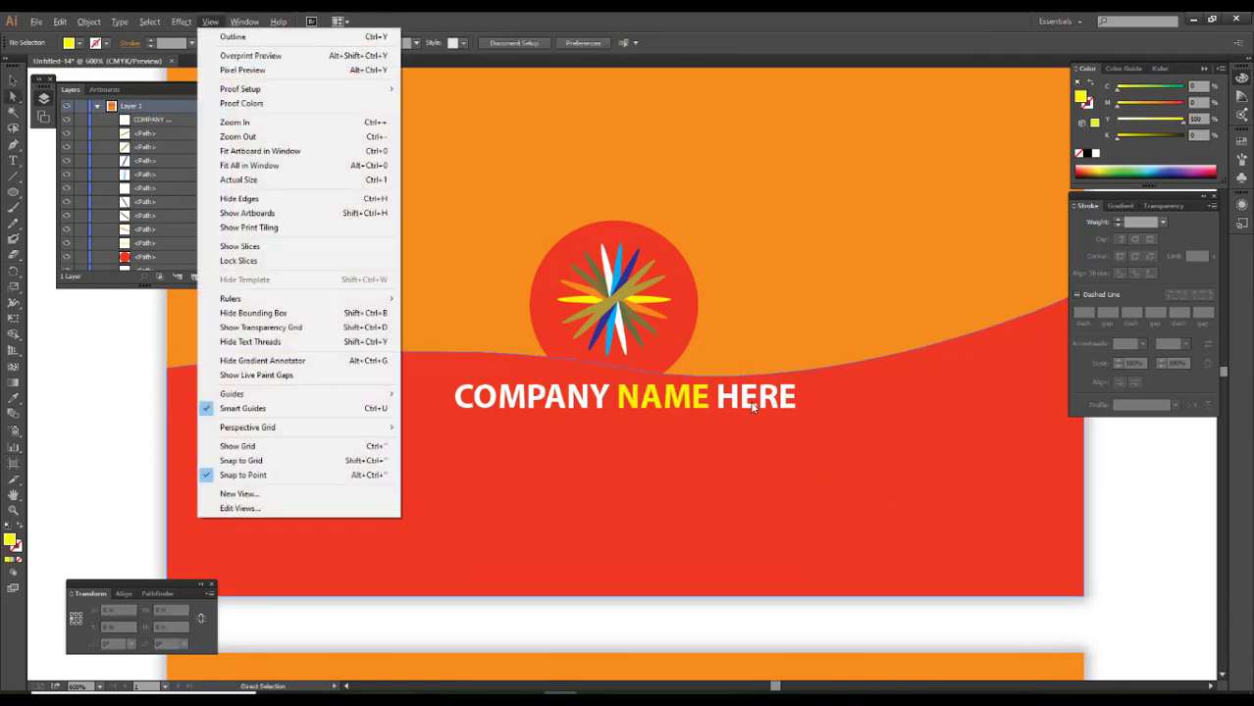
pyautogui.click(753, 408)
# Duplicate the company name above the circle, shrink it to a caption, and retype it as LOGO HERE
pyautogui.moveTo(753, 408); pyautogui.dragTo(747, 402)
pyautogui.moveTo(658, 403); pyautogui.dragTo(657, 208)
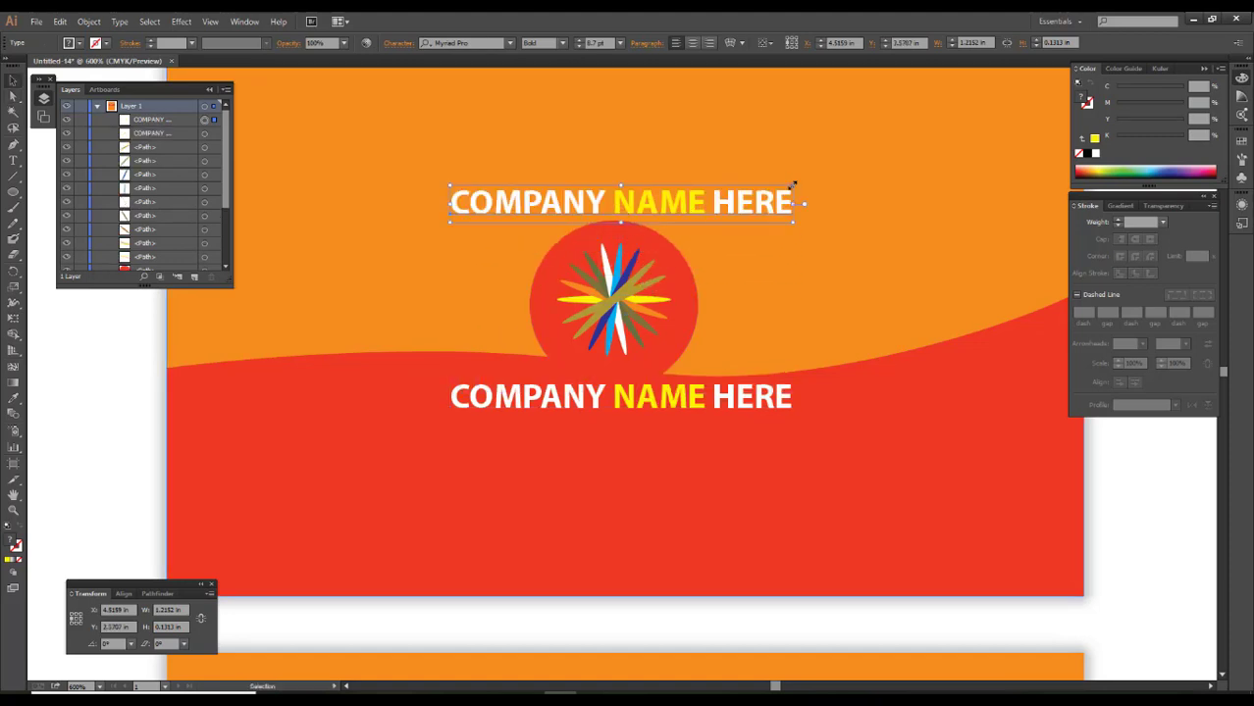
pyautogui.moveTo(792, 183); pyautogui.dragTo(763, 196)
pyautogui.moveTo(653, 200); pyautogui.dragTo(301, 178)
pyautogui.scroll(5, 634, 202)
pyautogui.tripleClick(634, 202)
pyautogui.write('LOGO')
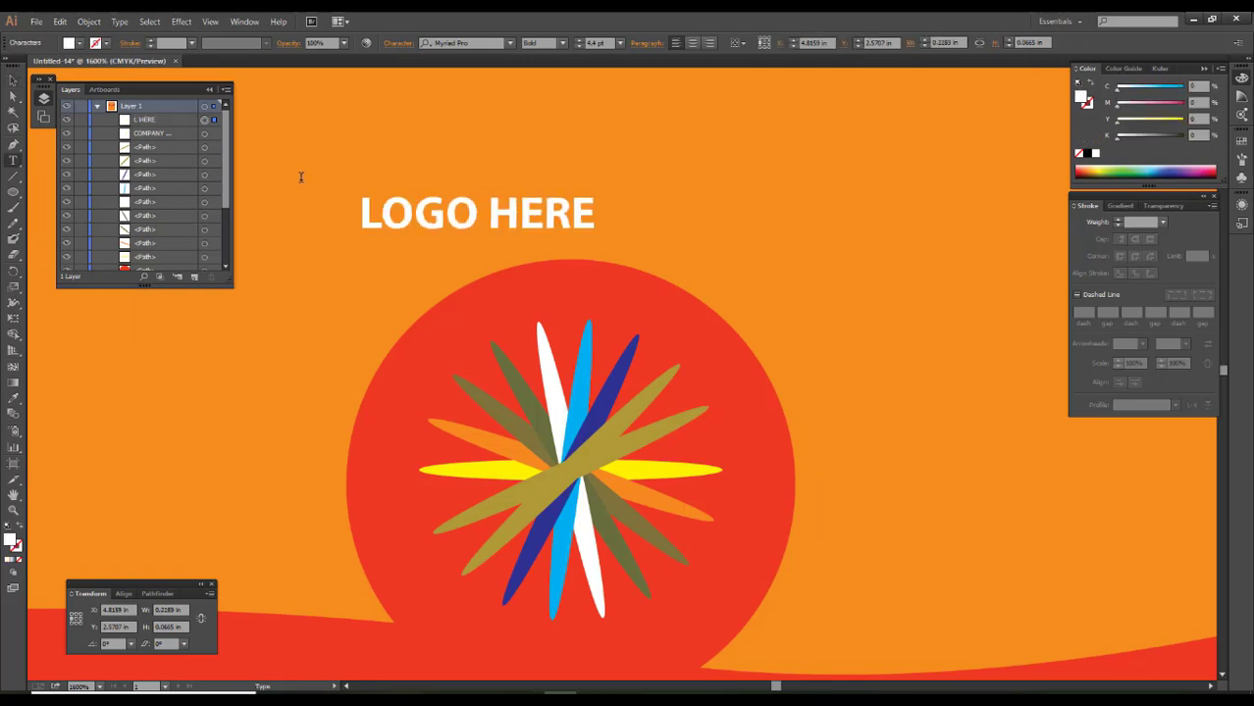
pyautogui.click(12, 80)
# Place LOGO HERE at the top of the red circle and drop a copy below the company name
pyautogui.moveTo(515, 203)
pyautogui.mouseDown()
pyautogui.moveTo(630, 284)
pyautogui.moveTo(675, 275)
pyautogui.moveTo(632, 279)
pyautogui.mouseUp()
pyautogui.moveTo(563, 296); pyautogui.dragTo(566, 296)
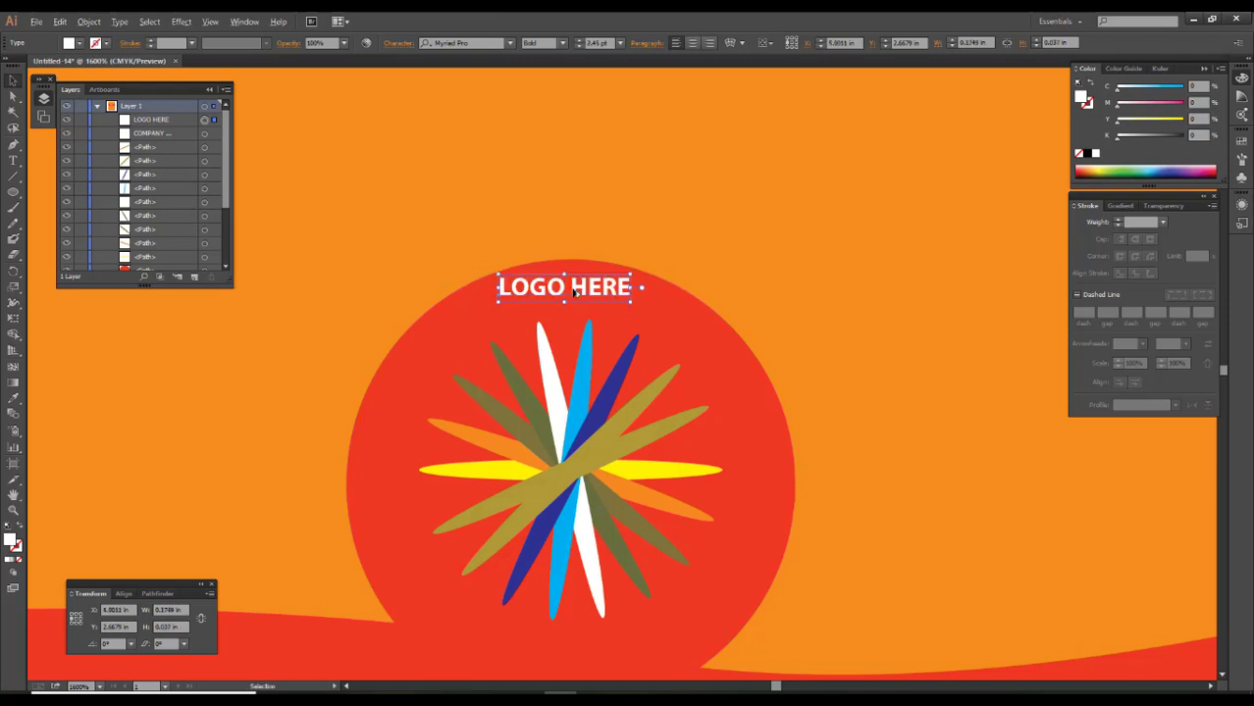
pyautogui.scroll(-3, 567, 296)
pyautogui.moveTo(625, 337); pyautogui.dragTo(633, 226)
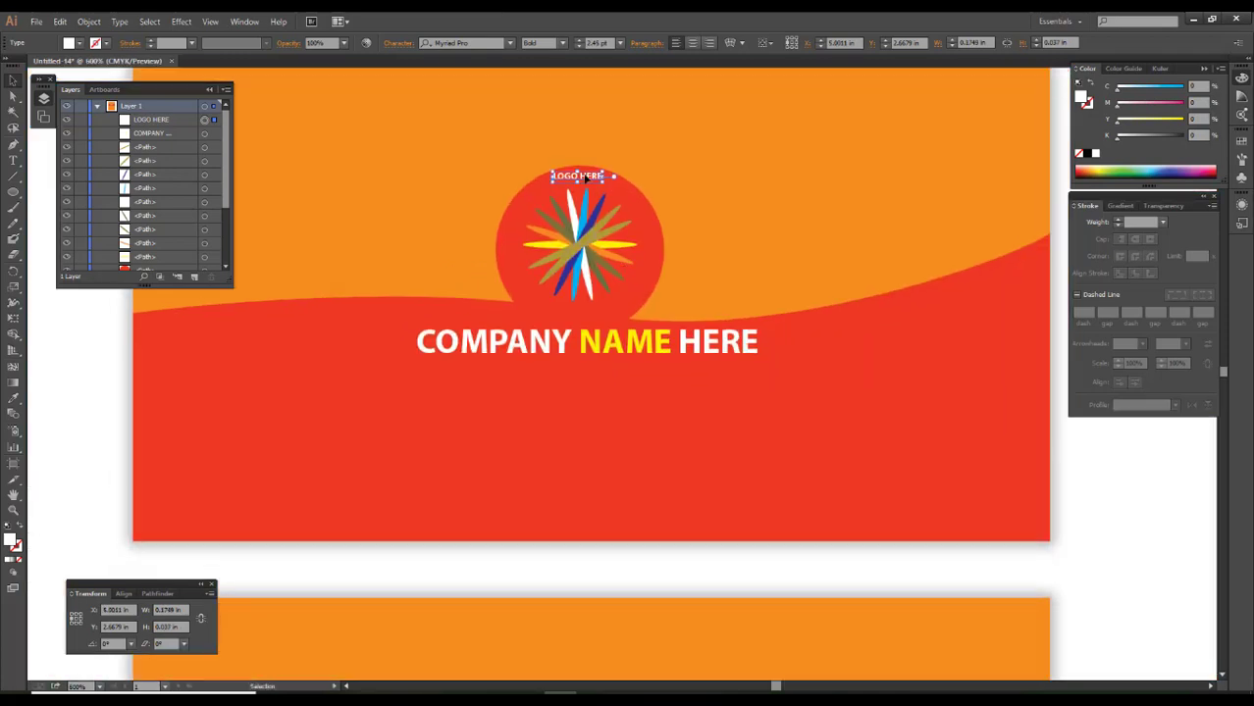
pyautogui.moveTo(586, 177); pyautogui.dragTo(589, 373)
# Enlarge the lower LOGO HERE copy, retype it as SOLOGAN HERE, and centre it under the company name
pyautogui.scroll(1, 618, 385)
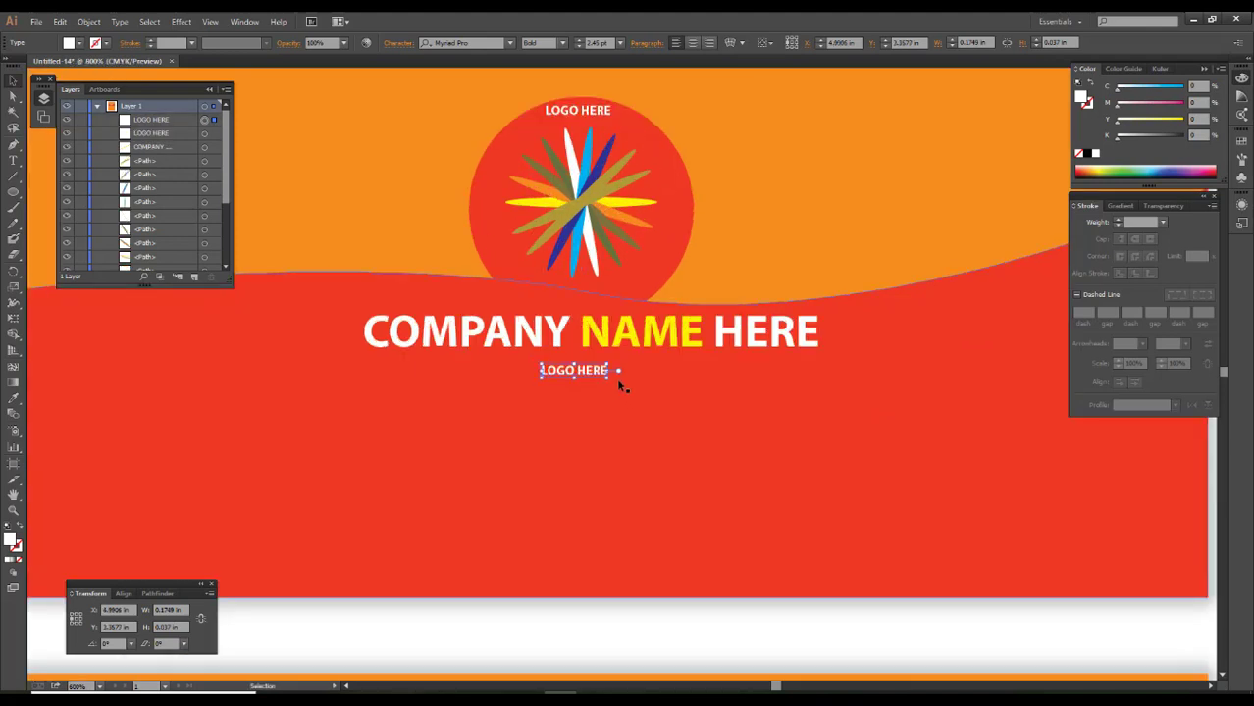
pyautogui.moveTo(617, 370)
pyautogui.mouseDown()
pyautogui.moveTo(728, 409)
pyautogui.moveTo(698, 390)
pyautogui.mouseUp()
pyautogui.press('t')
pyautogui.moveTo(552, 369)
pyautogui.mouseDown()
pyautogui.moveTo(566, 369)
pyautogui.moveTo(402, 374)
pyautogui.mouseUp()
pyautogui.write('S')
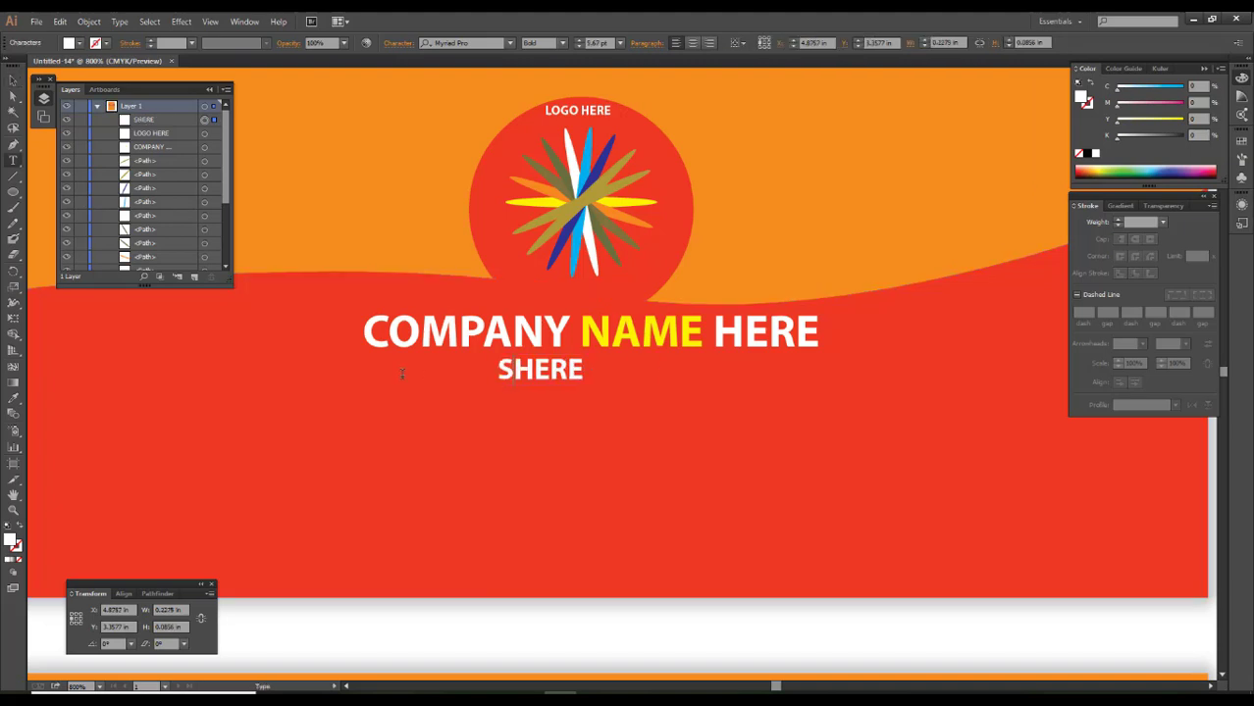
pyautogui.write('OLOGAN')
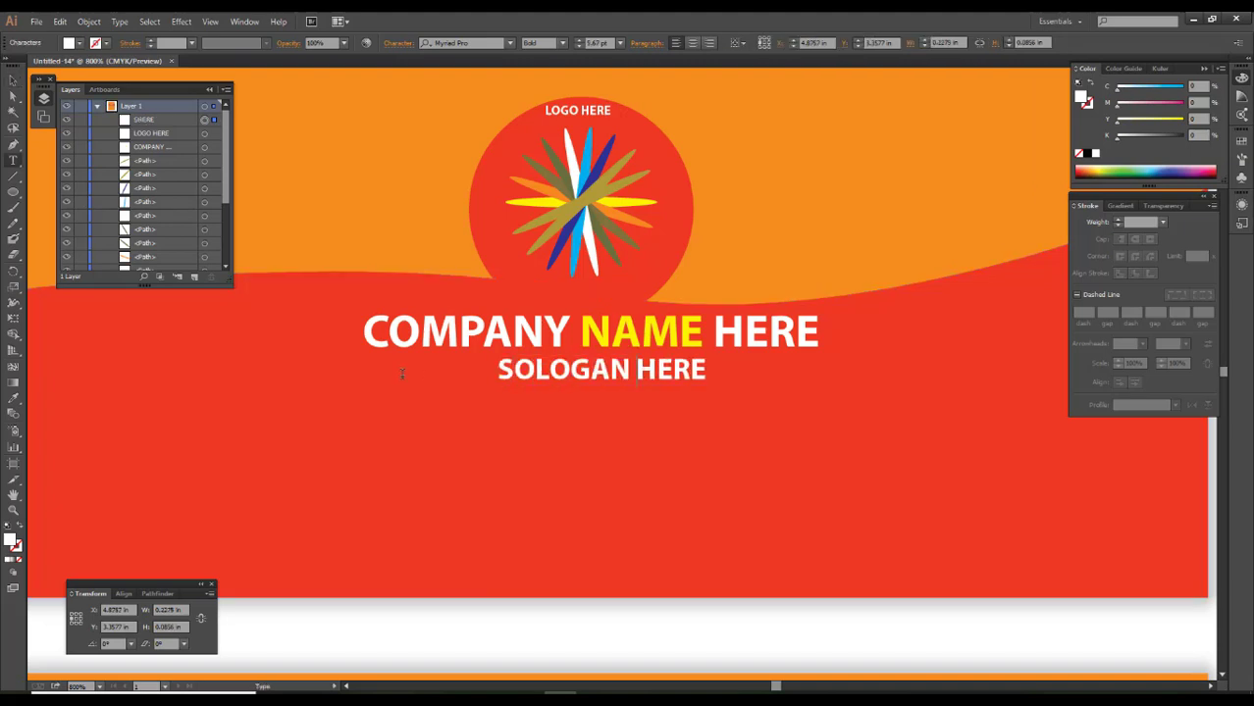
pyautogui.press('Escape')
pyautogui.moveTo(601, 384); pyautogui.dragTo(579, 385)
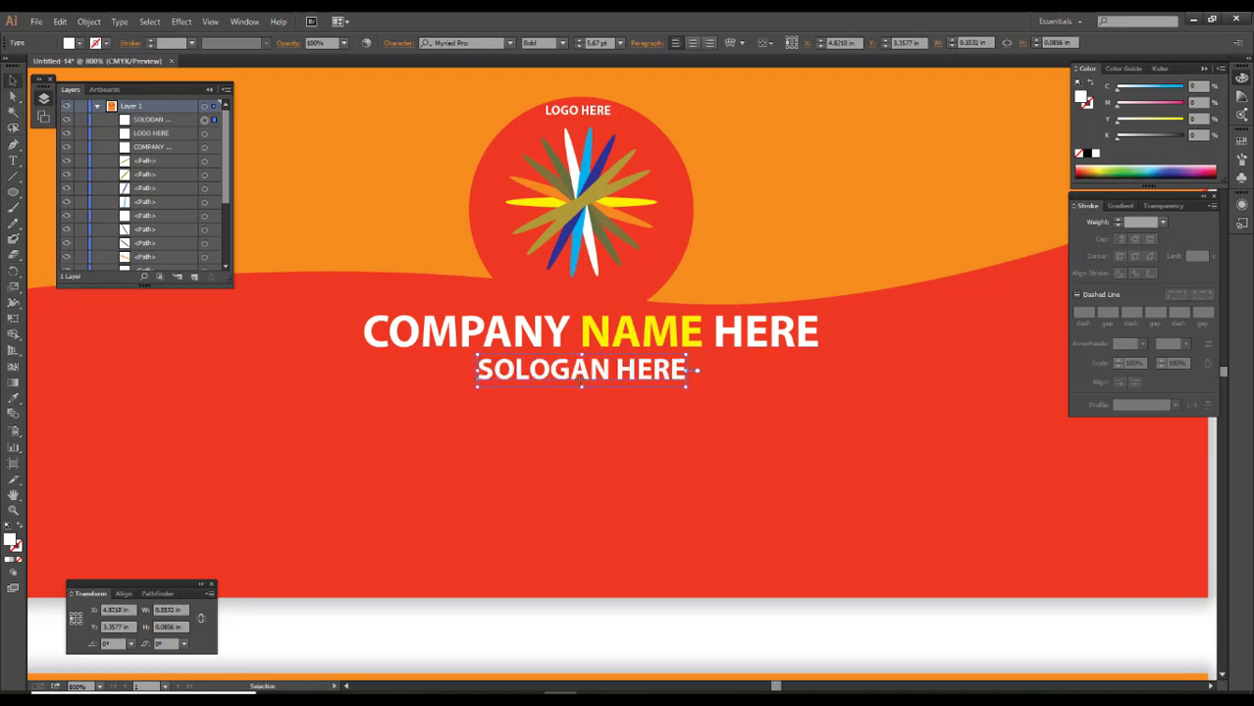
pyautogui.hotkey('ctrl', '-')
# Copy COMPANY NAME HERE onto the back card and retype it as YOUR NAME HERE
pyautogui.click(970, 445)
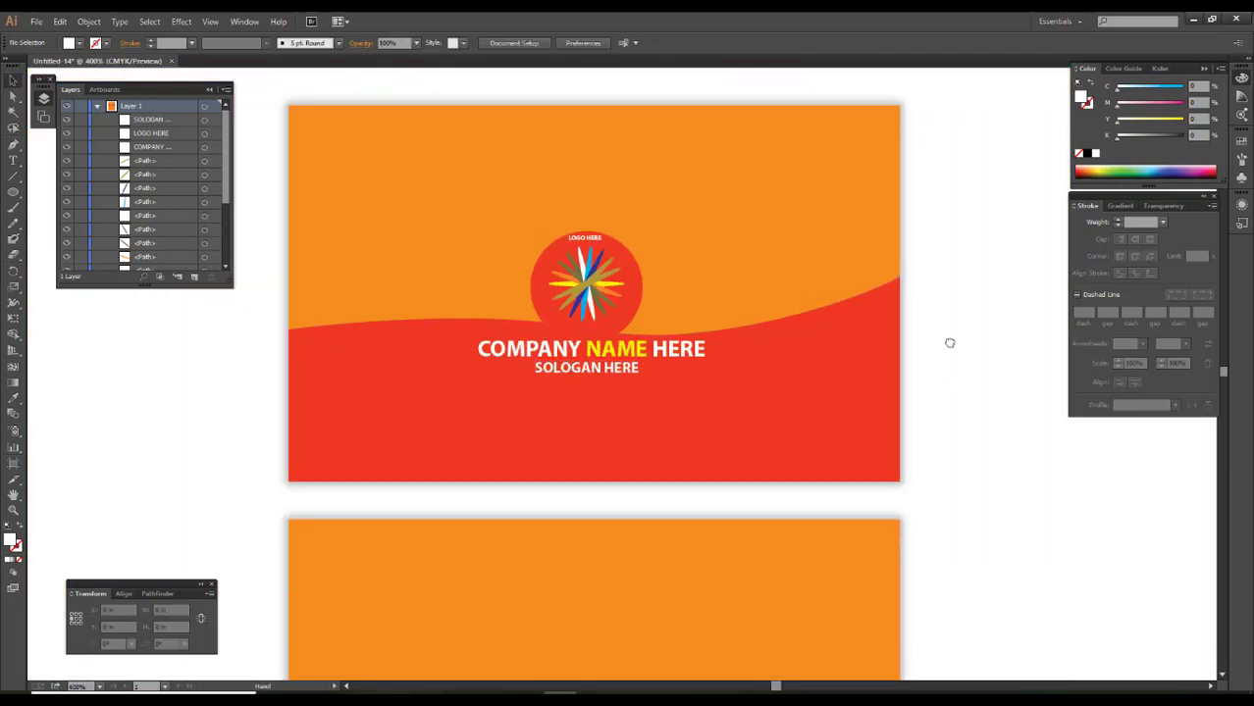
pyautogui.scroll(-3, 949, 329)
pyautogui.hotkey('ctrl', '-')
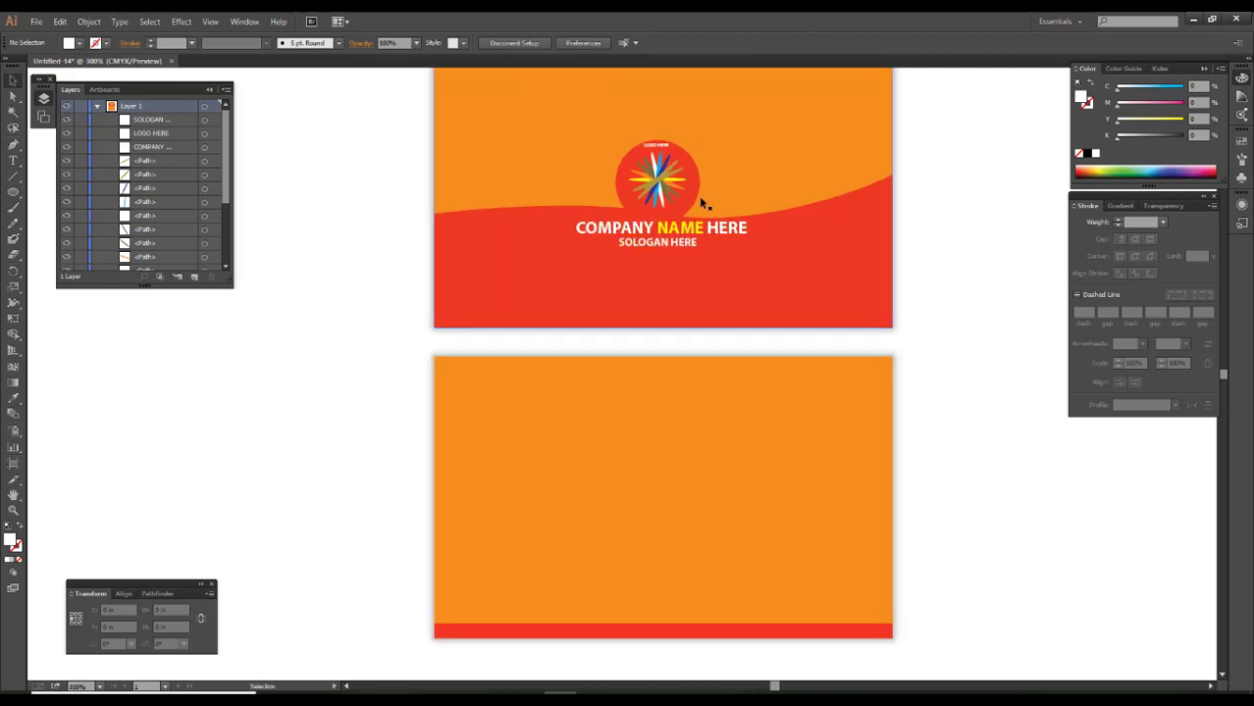
pyautogui.moveTo(702, 239)
pyautogui.keyDown('alt'); pyautogui.mouseDown()
pyautogui.moveTo(824, 412)
pyautogui.moveTo(548, 401)
pyautogui.mouseUp(); pyautogui.keyUp('alt')
pyautogui.press('t')
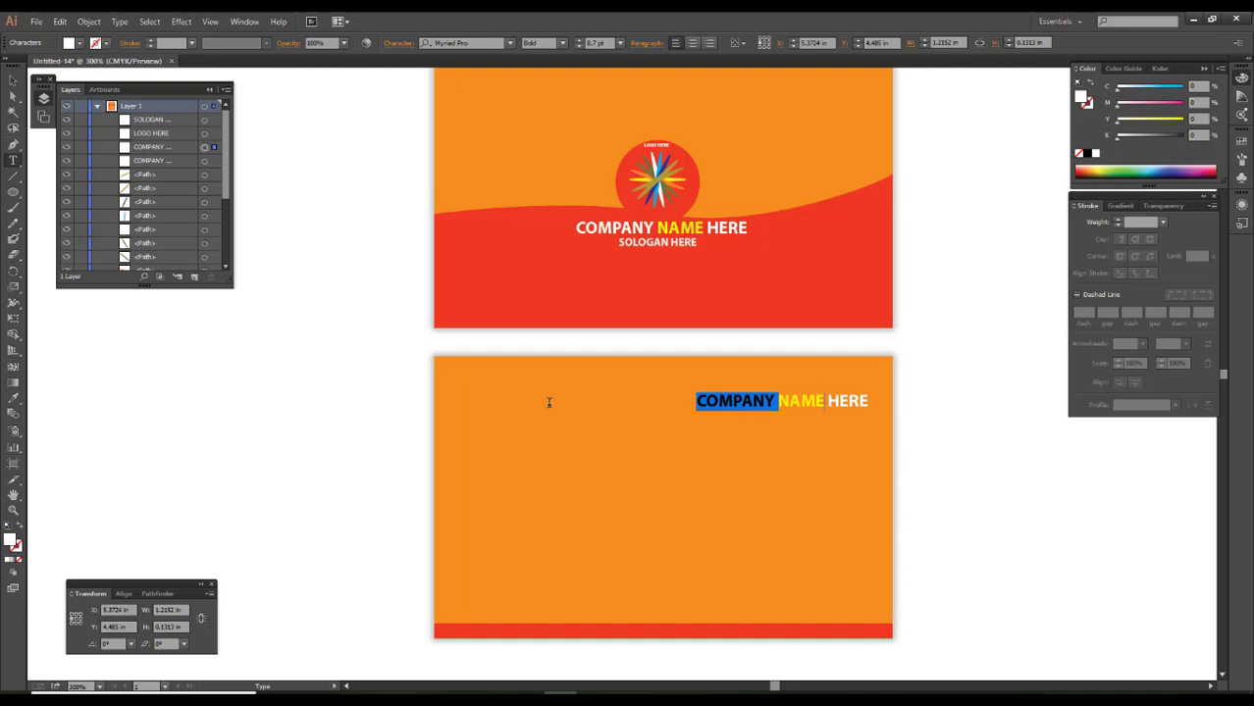
pyautogui.write('YOUR')
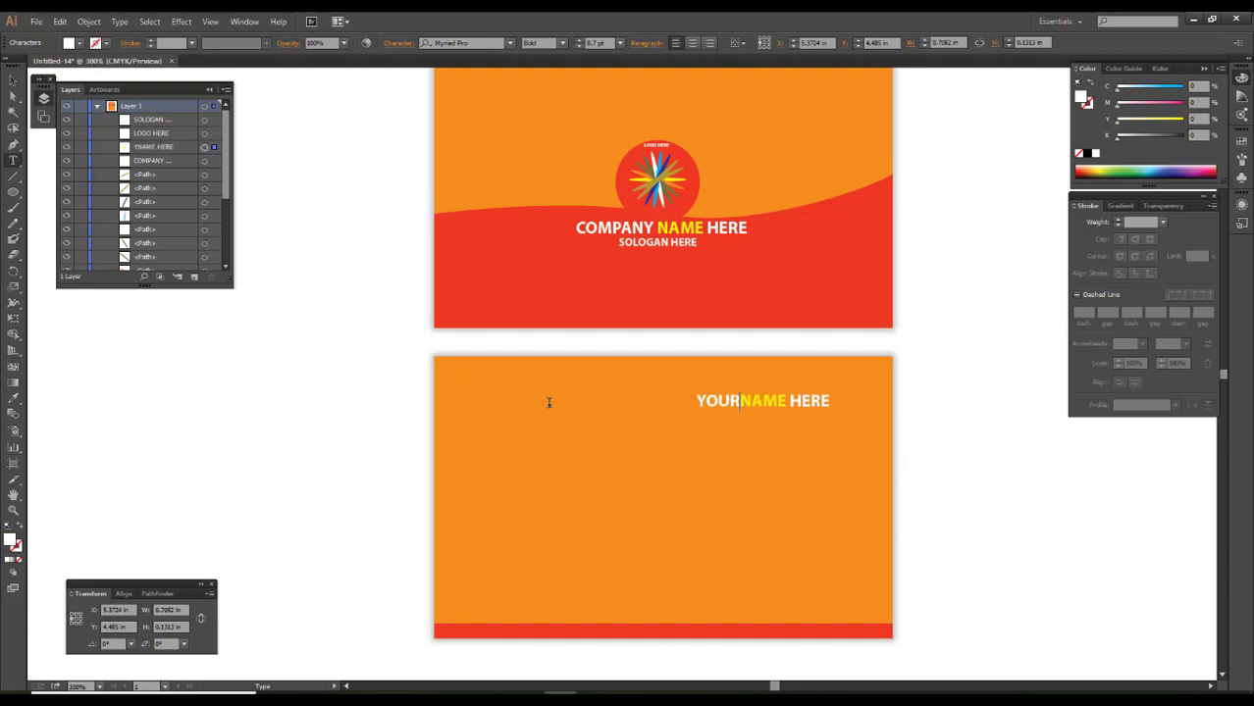
pyautogui.keyDown('ctrl'); pyautogui.click(1002, 498); pyautogui.keyUp('ctrl')
# Enlarge the YOUR NAME HERE heading and copy SOLOGAN HERE beneath it
pyautogui.keyDown('alt'); pyautogui.scroll(1, 863, 426); pyautogui.keyUp('alt')
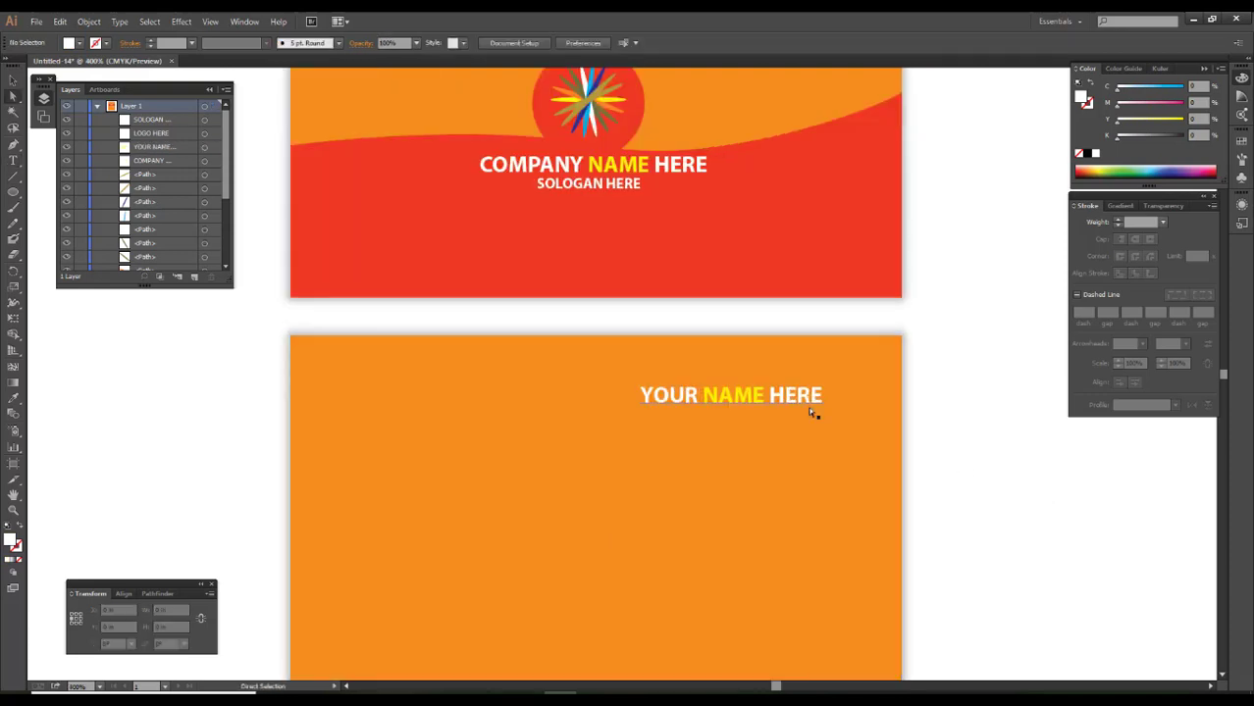
pyautogui.click(821, 407)
pyautogui.moveTo(824, 403); pyautogui.dragTo(868, 418)
pyautogui.click(938, 434)
pyautogui.press('a')
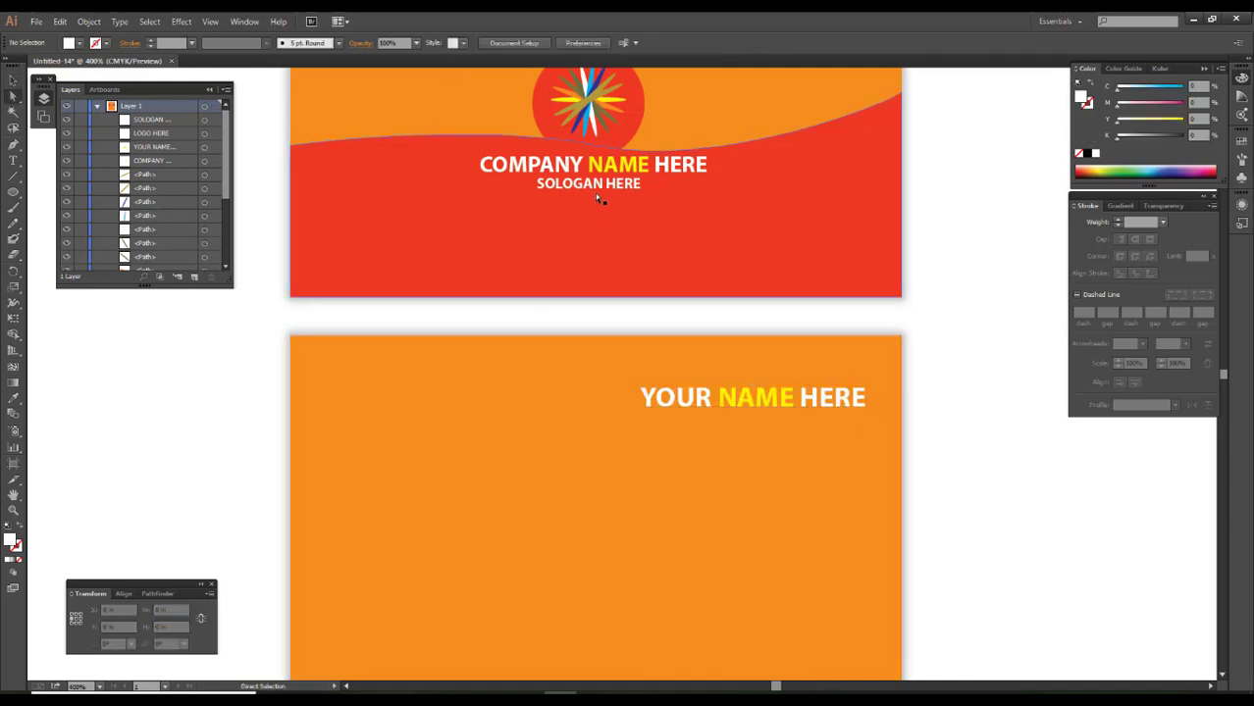
pyautogui.keyDown('alt'); pyautogui.moveTo(620, 184); pyautogui.dragTo(811, 424); pyautogui.keyUp('alt')
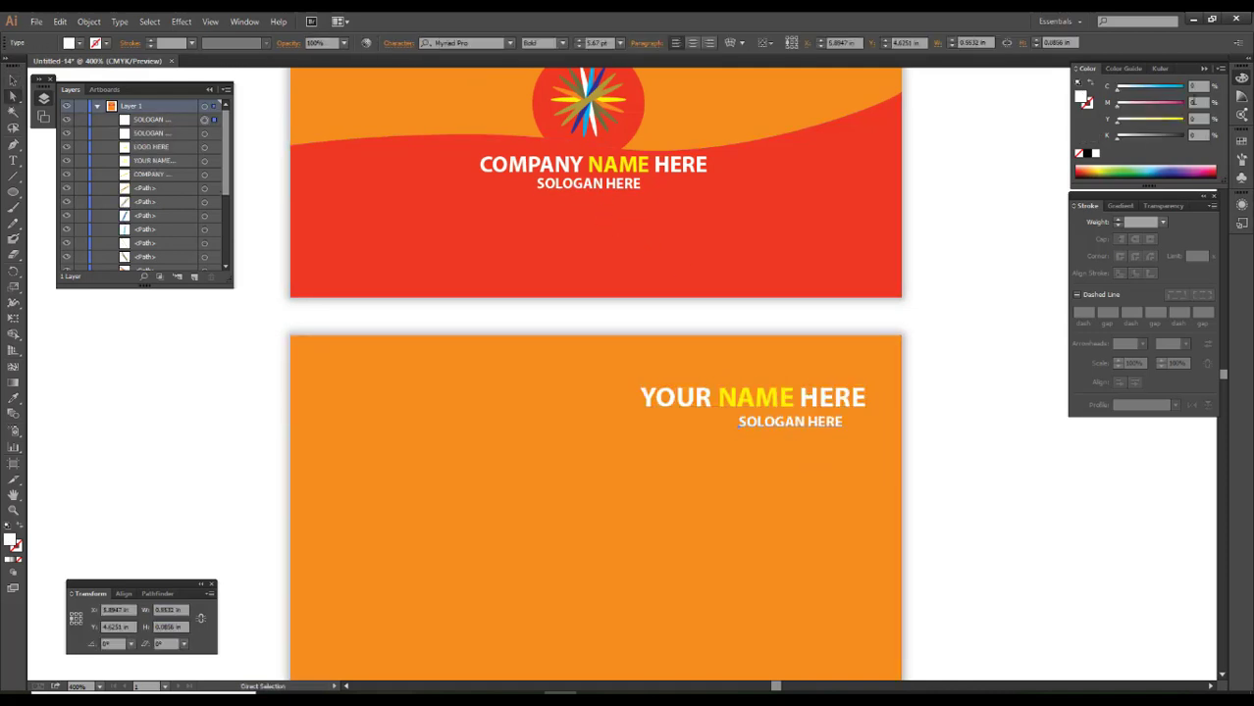
# Make the copied tagline magenta, retype it as DESIGNATION HERE, and align it under the name
pyautogui.moveTo(1119, 102); pyautogui.dragTo(1183, 102)
pyautogui.click(1027, 446)
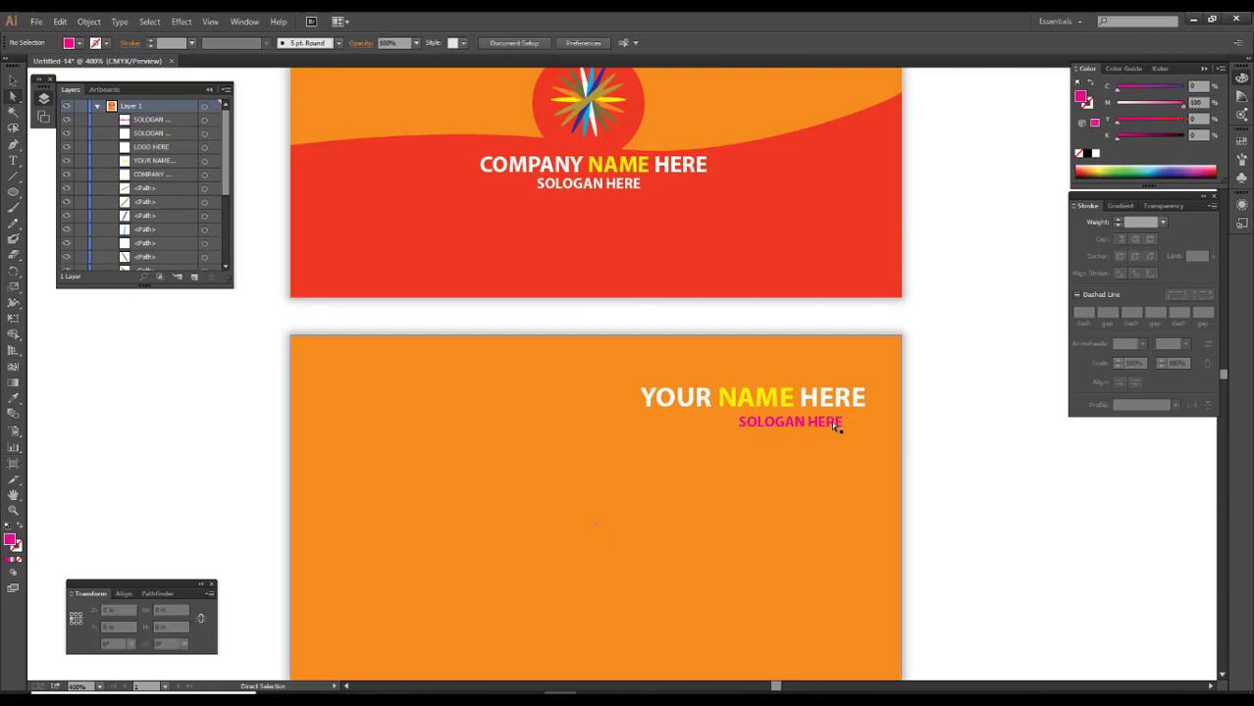
pyautogui.doubleClick(821, 424)
pyautogui.moveTo(803, 424); pyautogui.dragTo(680, 420)
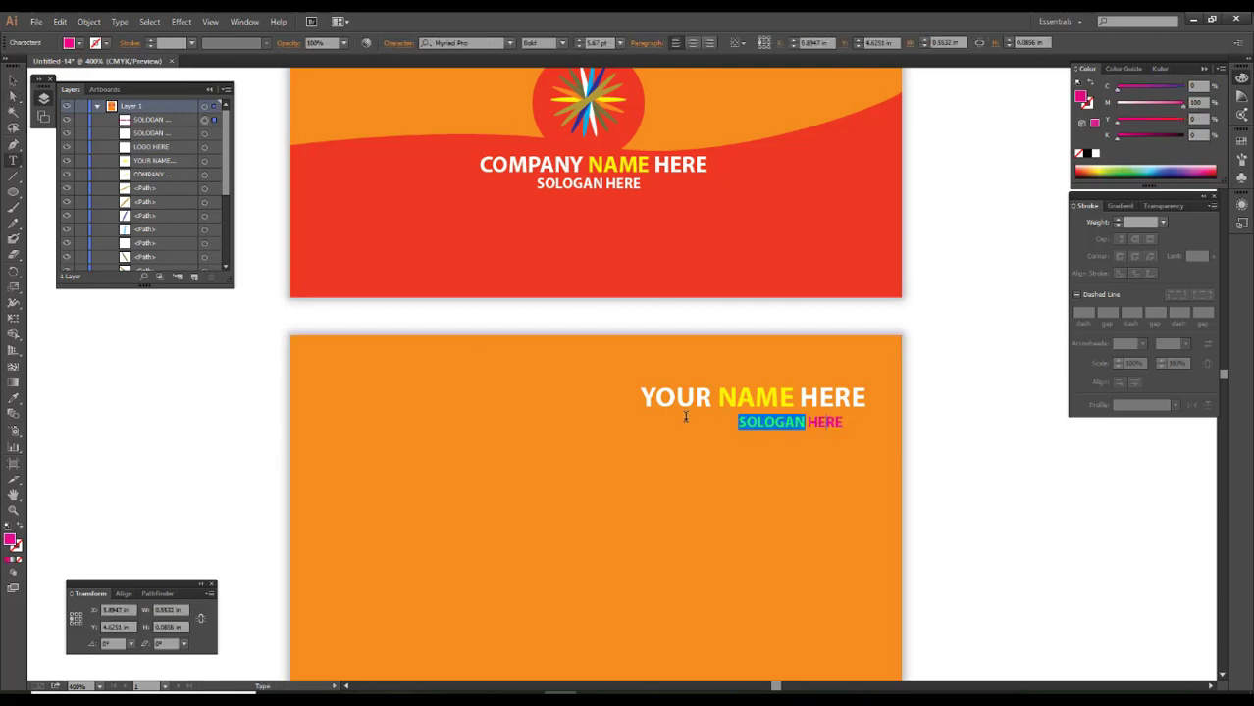
pyautogui.write('DESIGN')
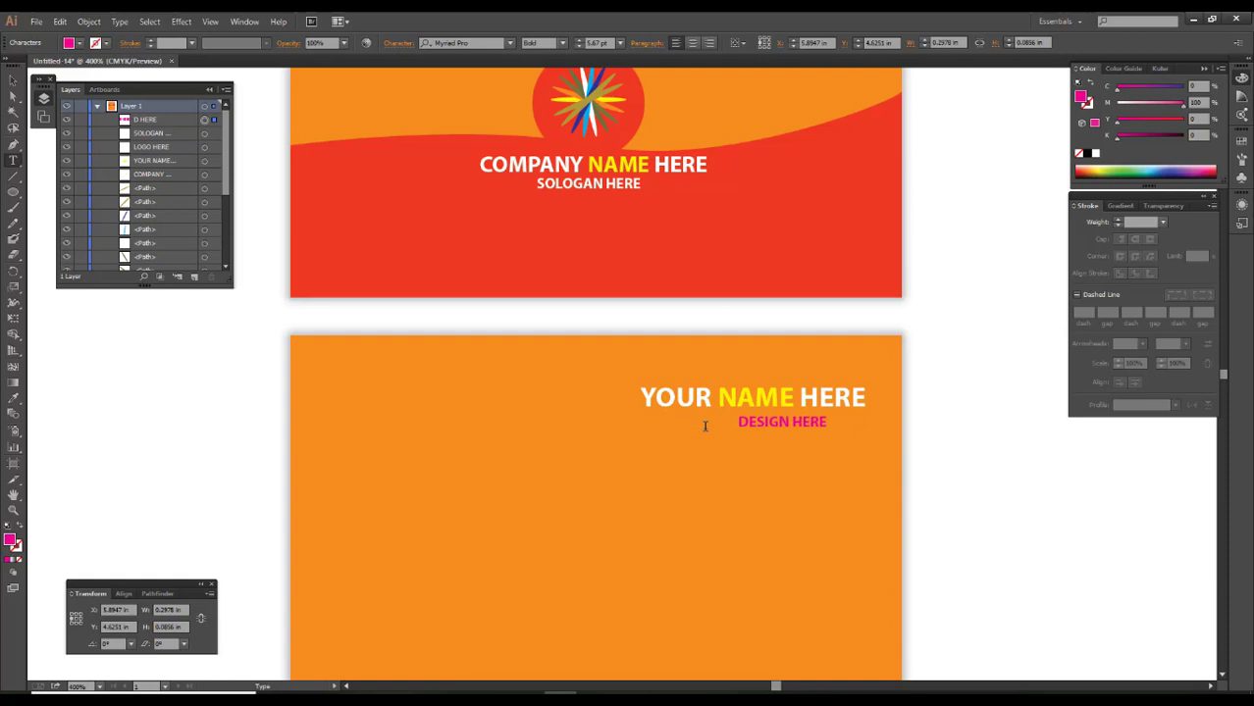
pyautogui.write('ATION')
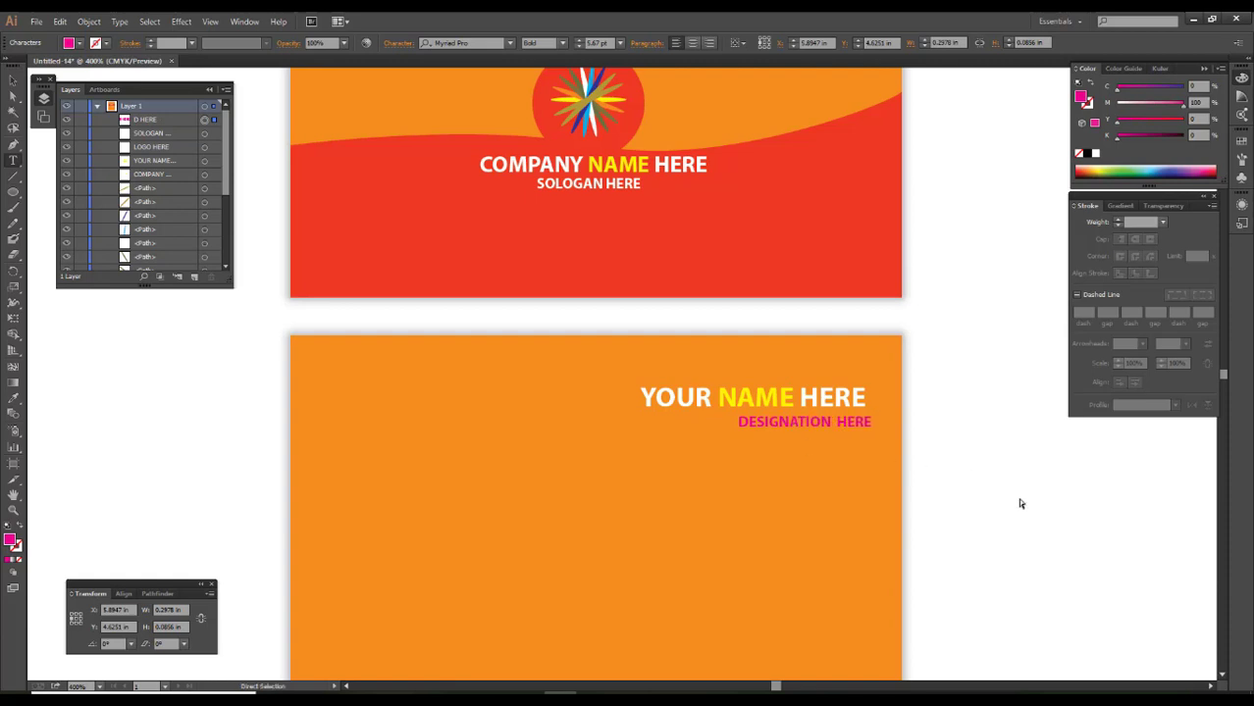
pyautogui.press('Escape')
pyautogui.scroll(1, 867, 420)
pyautogui.moveTo(867, 424)
pyautogui.mouseDown()
pyautogui.moveTo(841, 416)
pyautogui.moveTo(854, 419)
pyautogui.mouseUp()
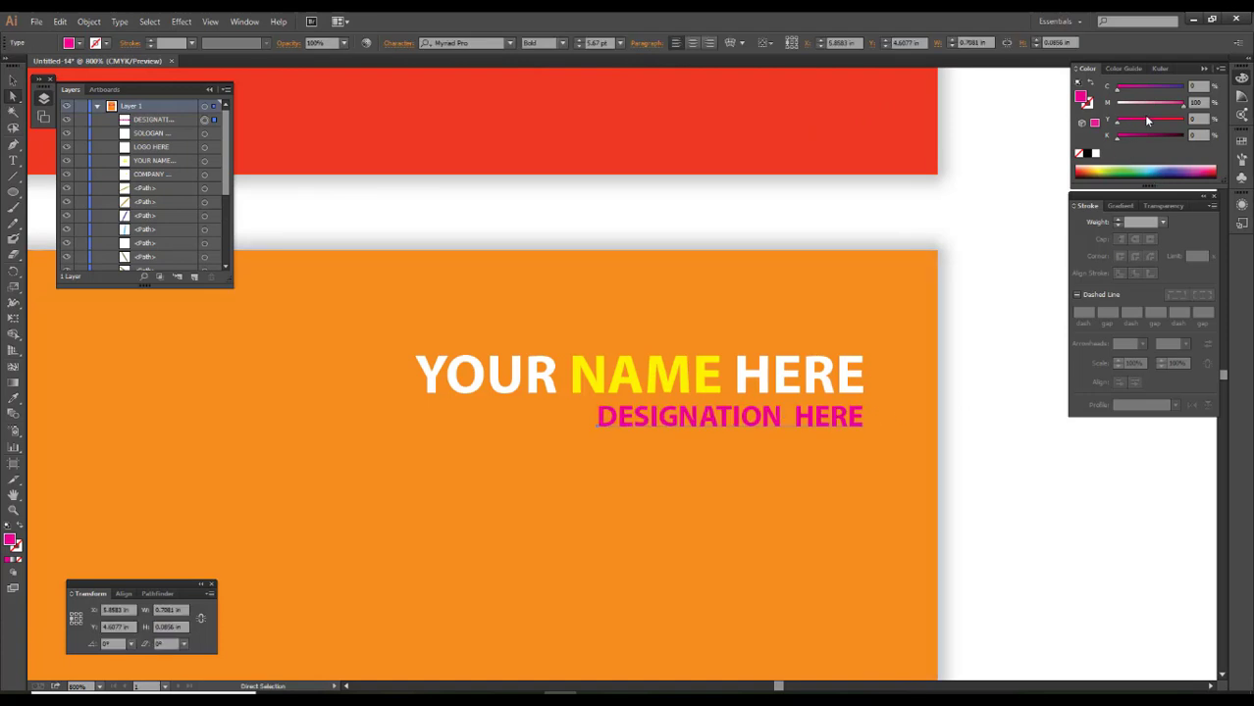
# Recolour DESIGNATION HERE light blue using a white fill with about 45% cyan
pyautogui.click(1096, 153)
pyautogui.click(1138, 90)
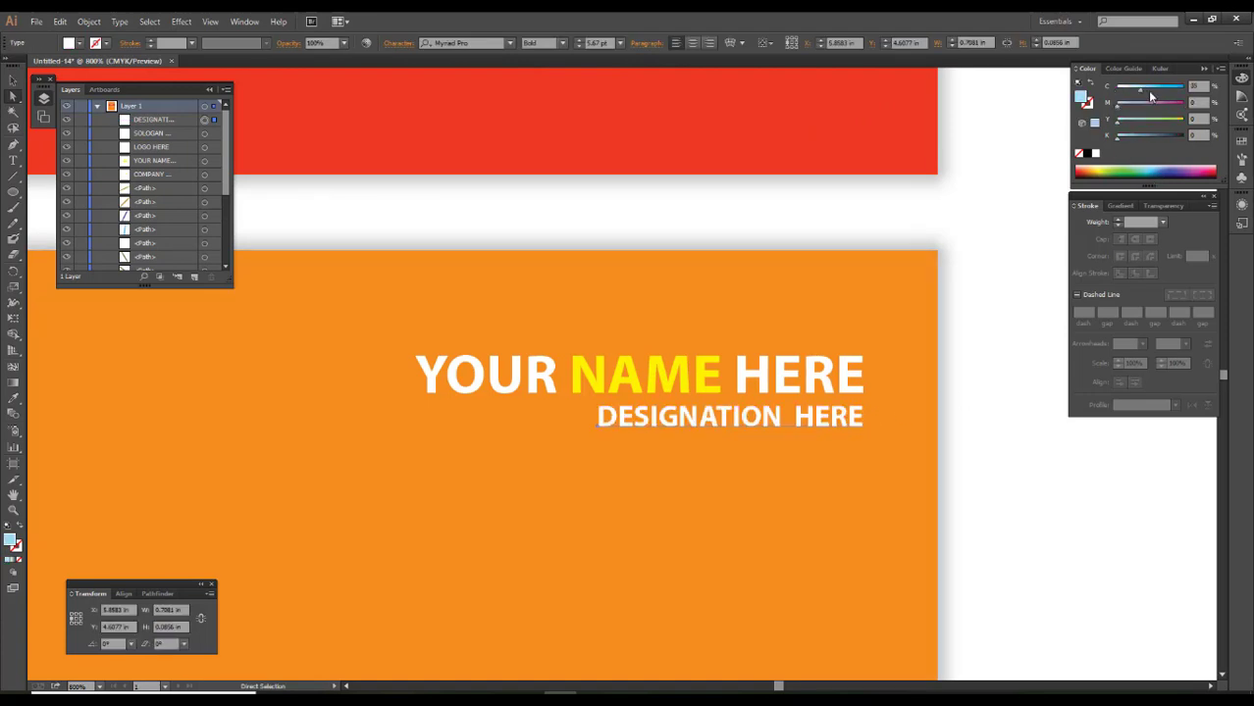
pyautogui.click(1052, 465)
pyautogui.scroll(-1, 1052, 465)
pyautogui.moveTo(1007, 461)
pyautogui.mouseDown()
pyautogui.moveTo(1006, 449)
pyautogui.moveTo(843, 464)
pyautogui.mouseUp()
# Scroll the view out to show both artboards
pyautogui.scroll(-2, 987, 427)
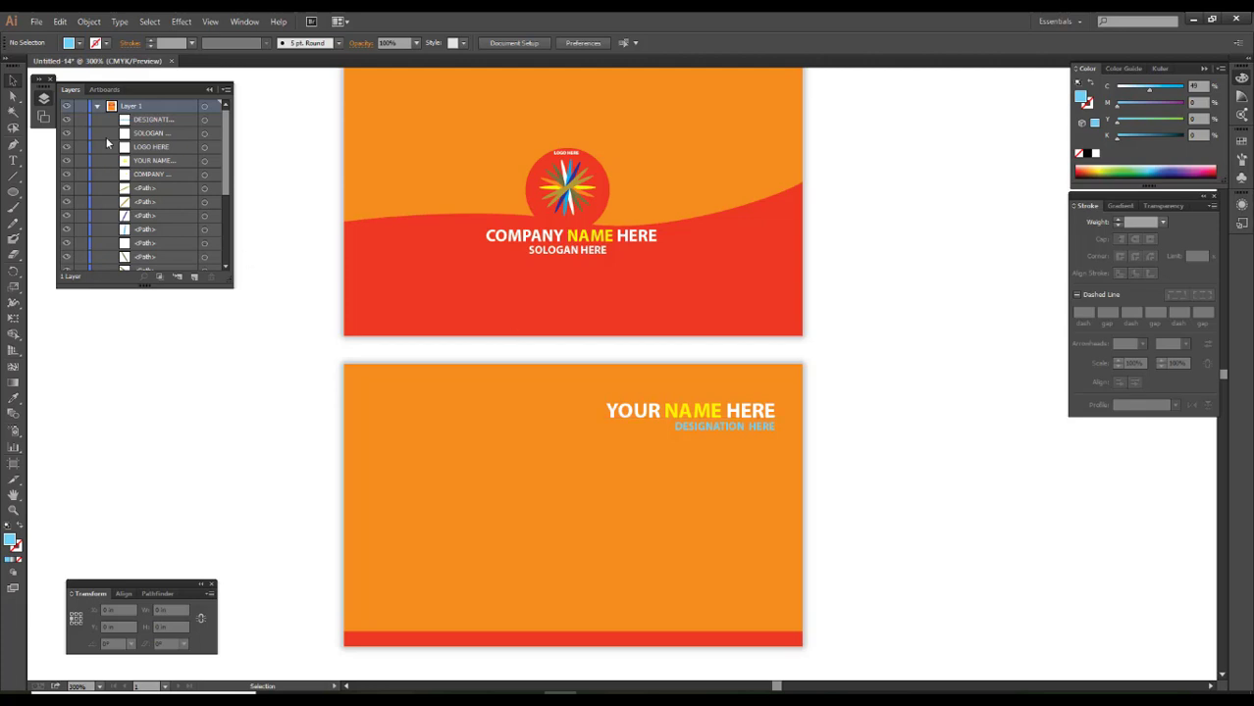
# Copy the QR code and contact icons from the recent visiting card PDF onto the back card
pyautogui.click(34, 21)
pyautogui.moveTo(78, 79)
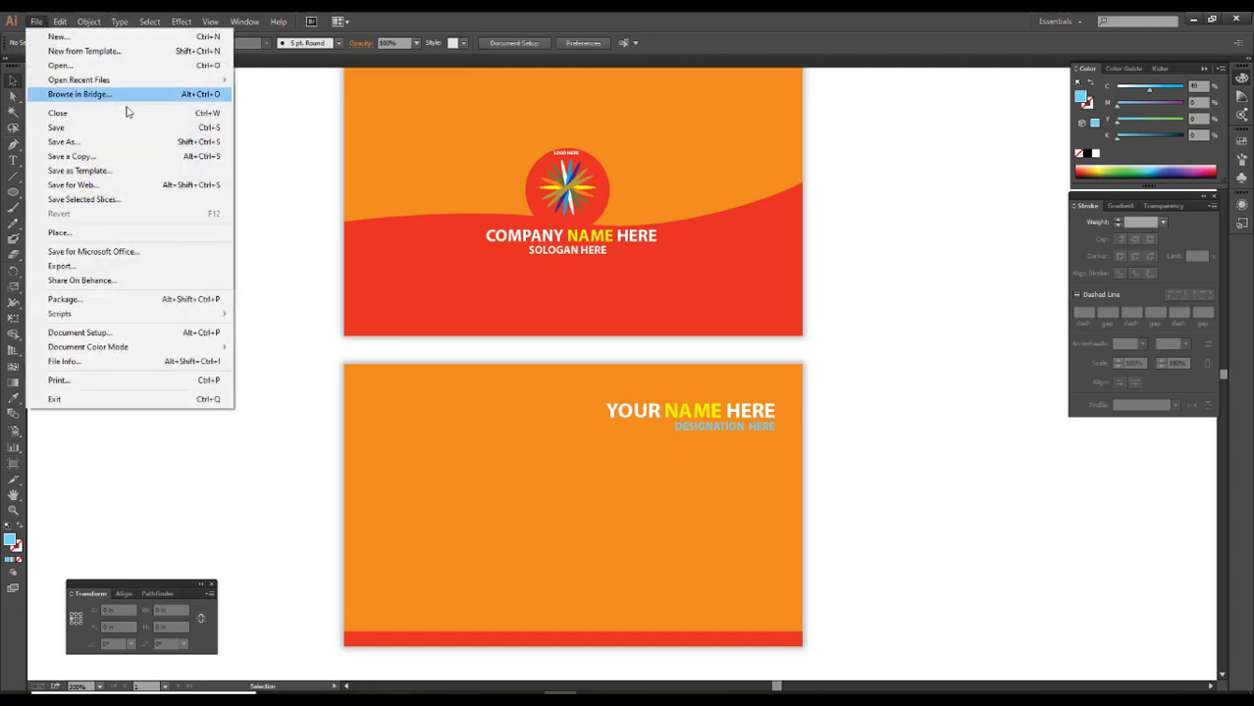
pyautogui.click(294, 93)
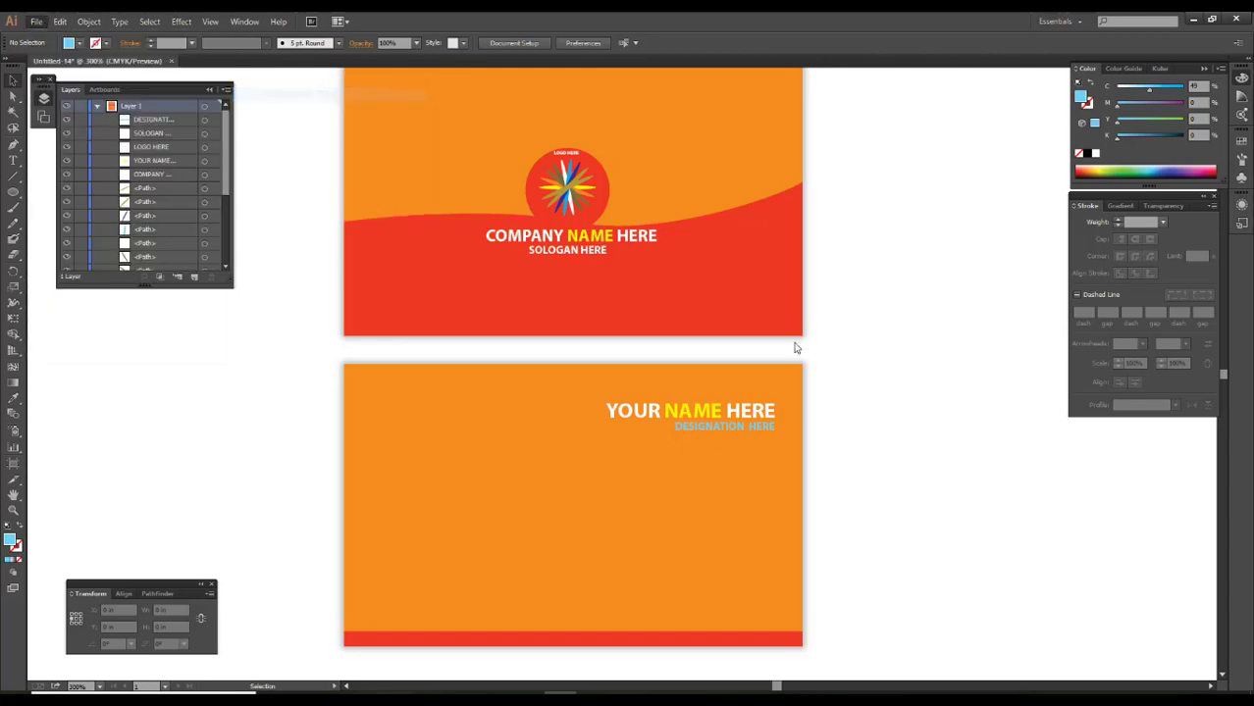
pyautogui.click(565, 174)
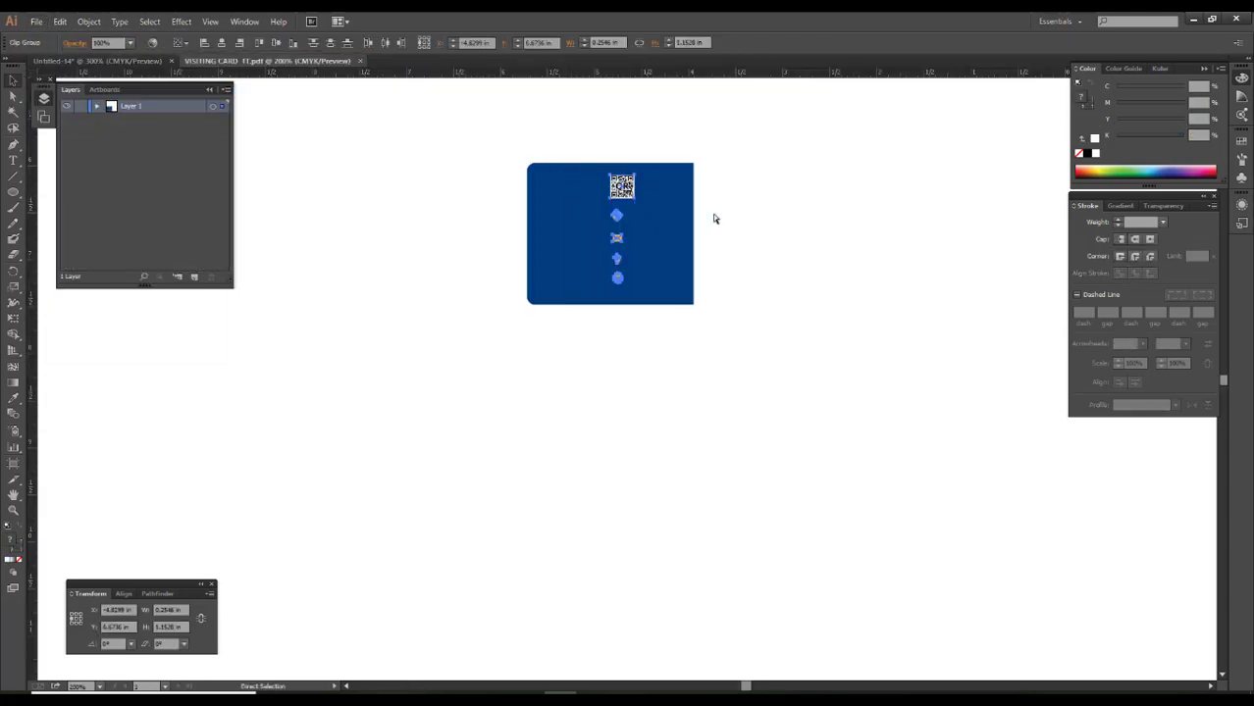
pyautogui.click(250, 85)
pyautogui.click(70, 60)
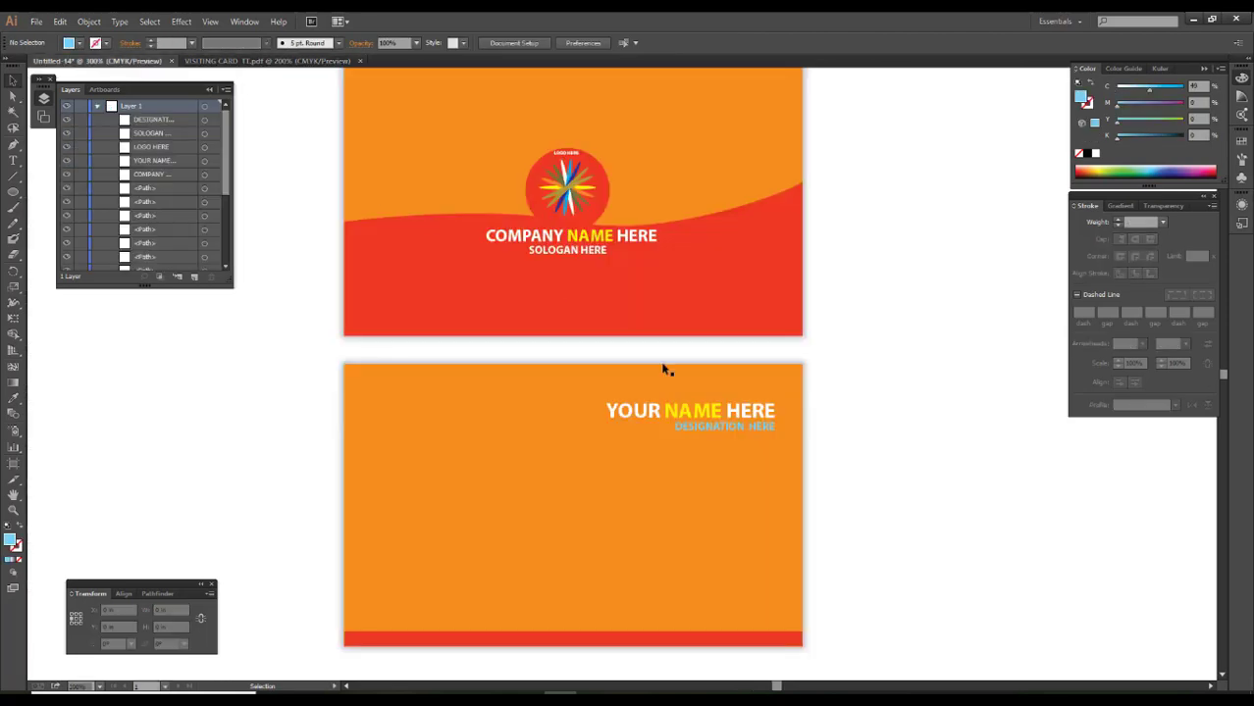
pyautogui.hotkey('ctrl', 'v')
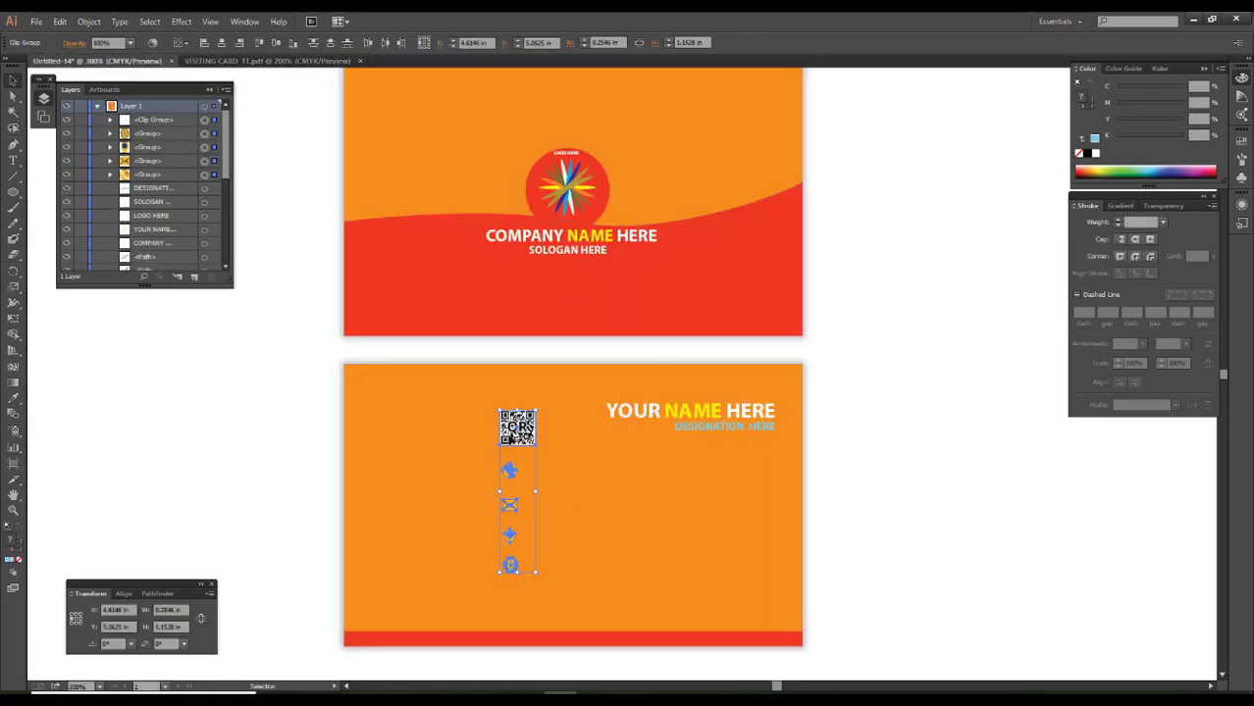
# Keep the icons on the left and move the QR code to the lower-right corner
pyautogui.moveTo(501, 443); pyautogui.dragTo(427, 451)
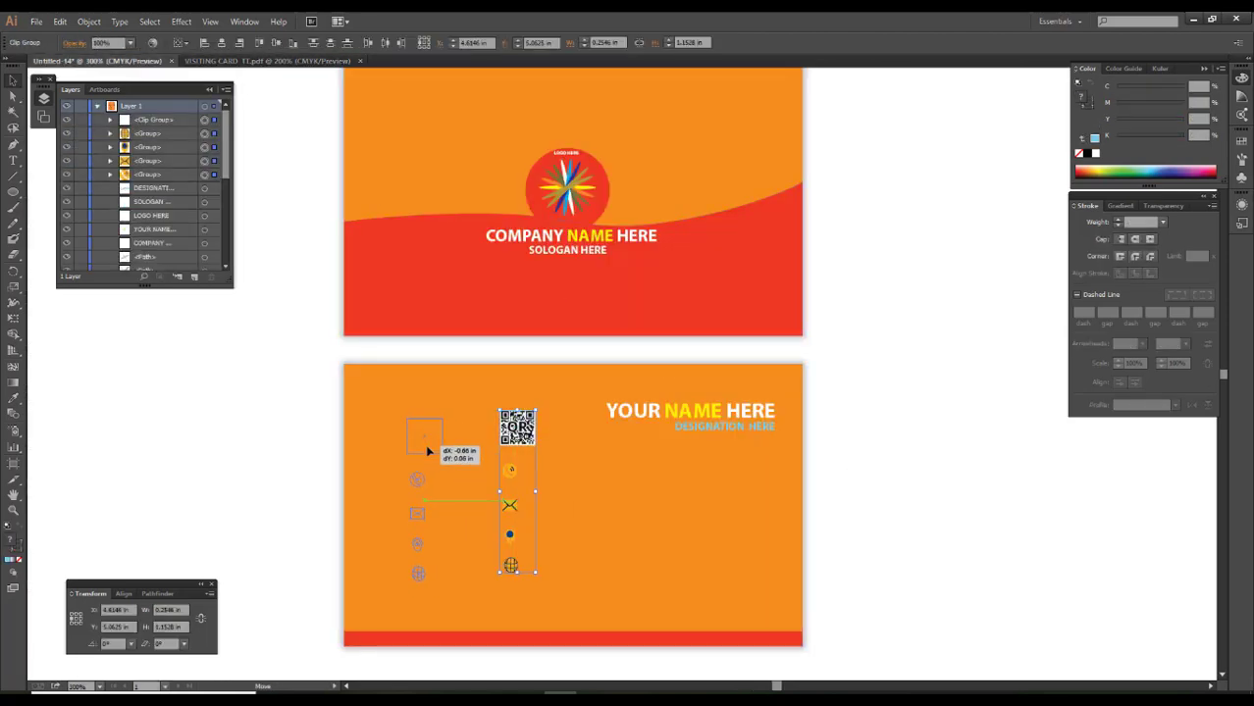
pyautogui.click(297, 451)
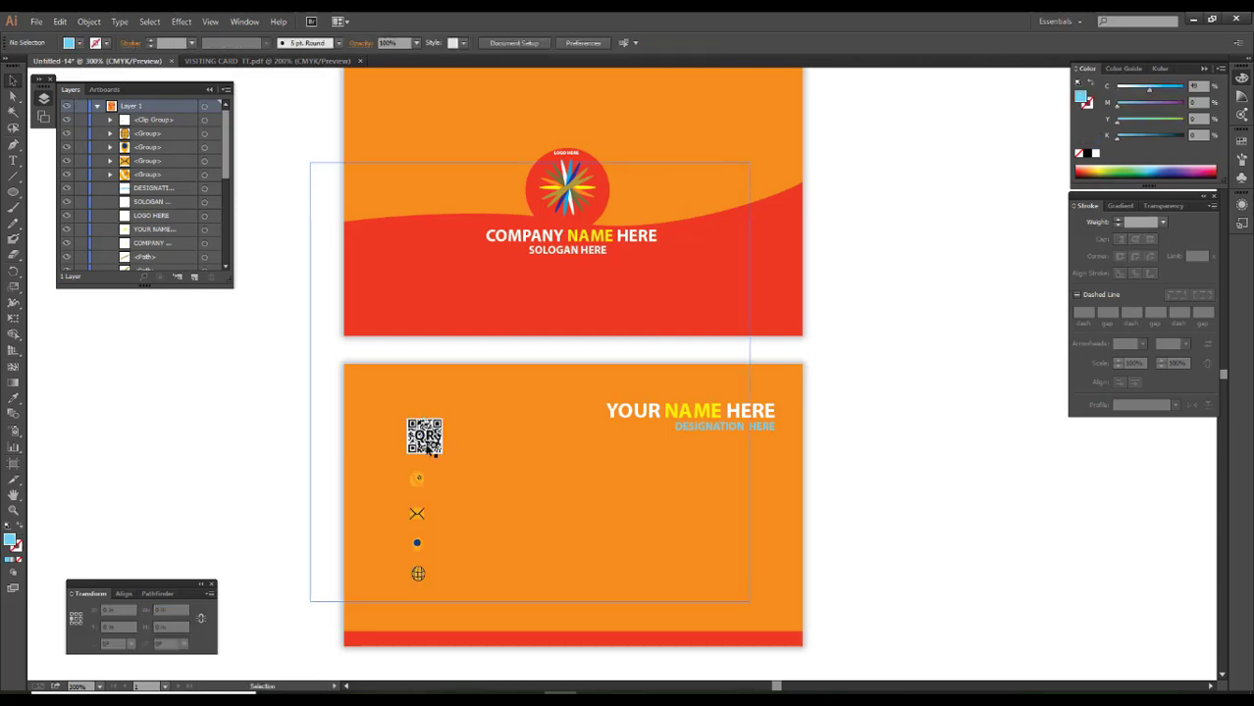
pyautogui.moveTo(453, 452); pyautogui.dragTo(895, 590)
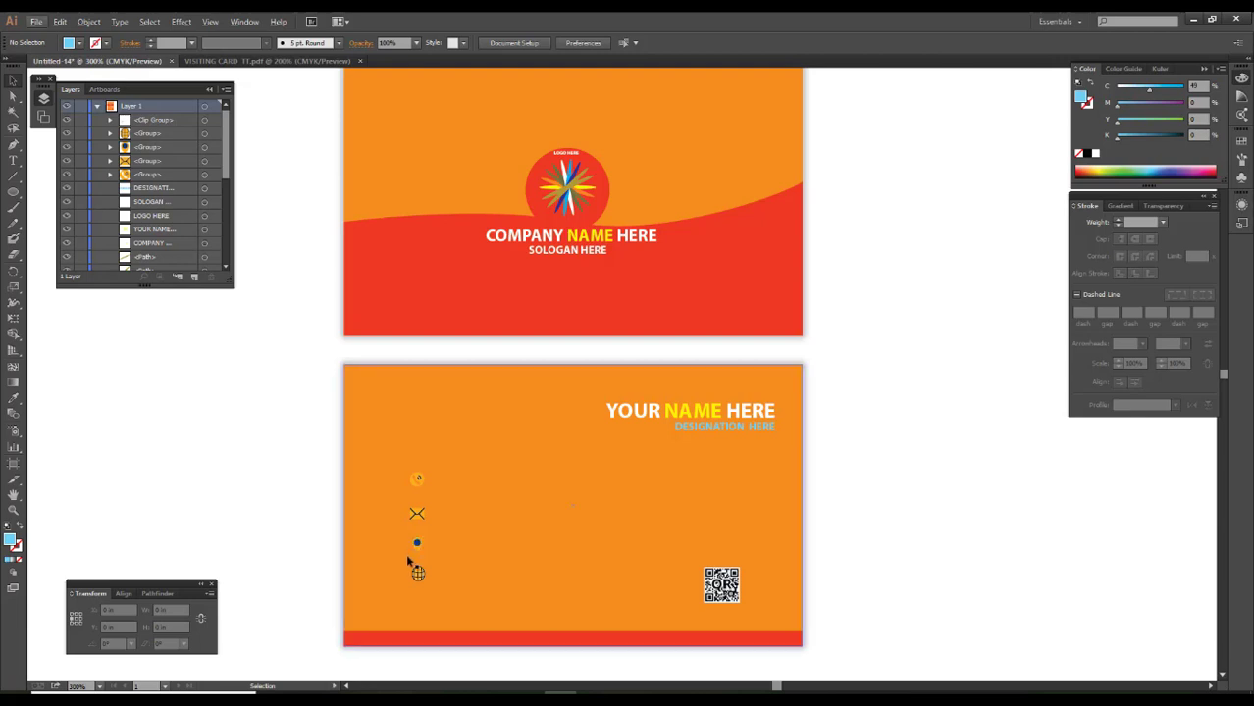
# Direct-select the phone, envelope, location pin and globe icon shapes
pyautogui.scroll(2, 406, 553)
pyautogui.scroll(1, 408, 562)
pyautogui.keyDown('ctrl'); pyautogui.click(426, 355); pyautogui.keyUp('ctrl')
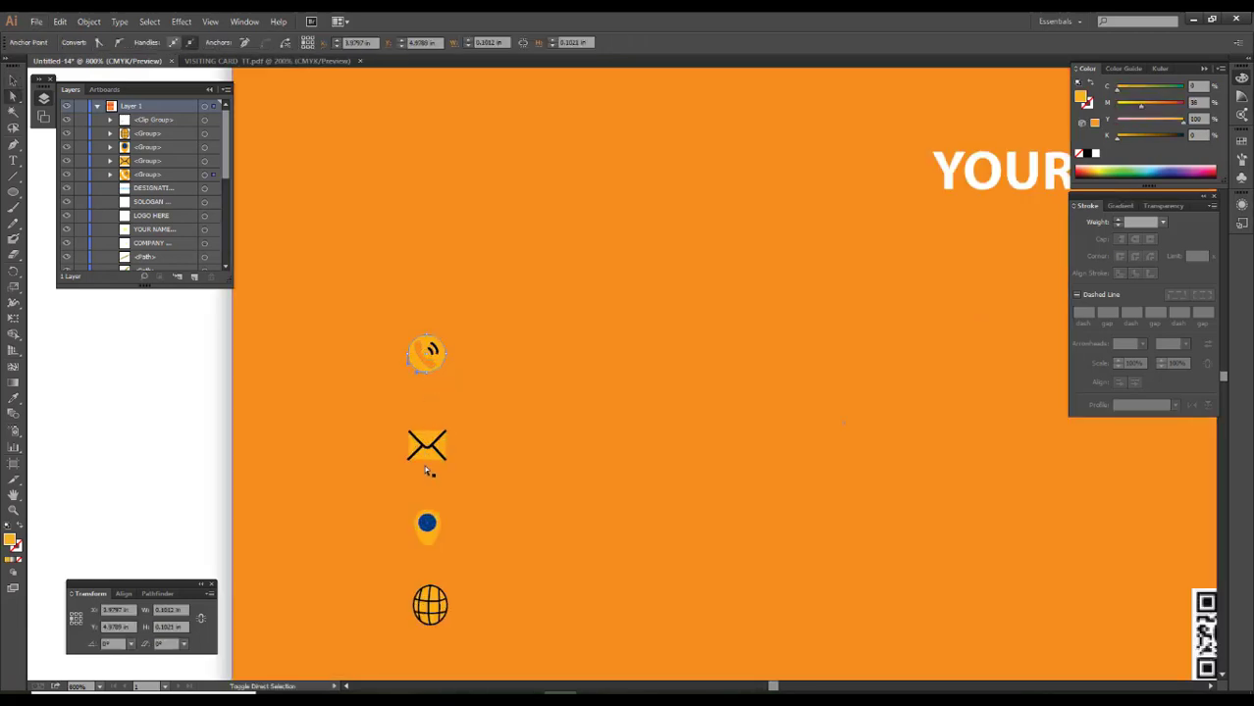
pyautogui.keyDown('shift'); pyautogui.click(426, 457); pyautogui.keyUp('shift')
pyautogui.keyDown('shift'); pyautogui.click(427, 525); pyautogui.keyUp('shift')
pyautogui.keyDown('shift'); pyautogui.click(429, 606); pyautogui.keyUp('shift')
pyautogui.scroll(1, 430, 605)
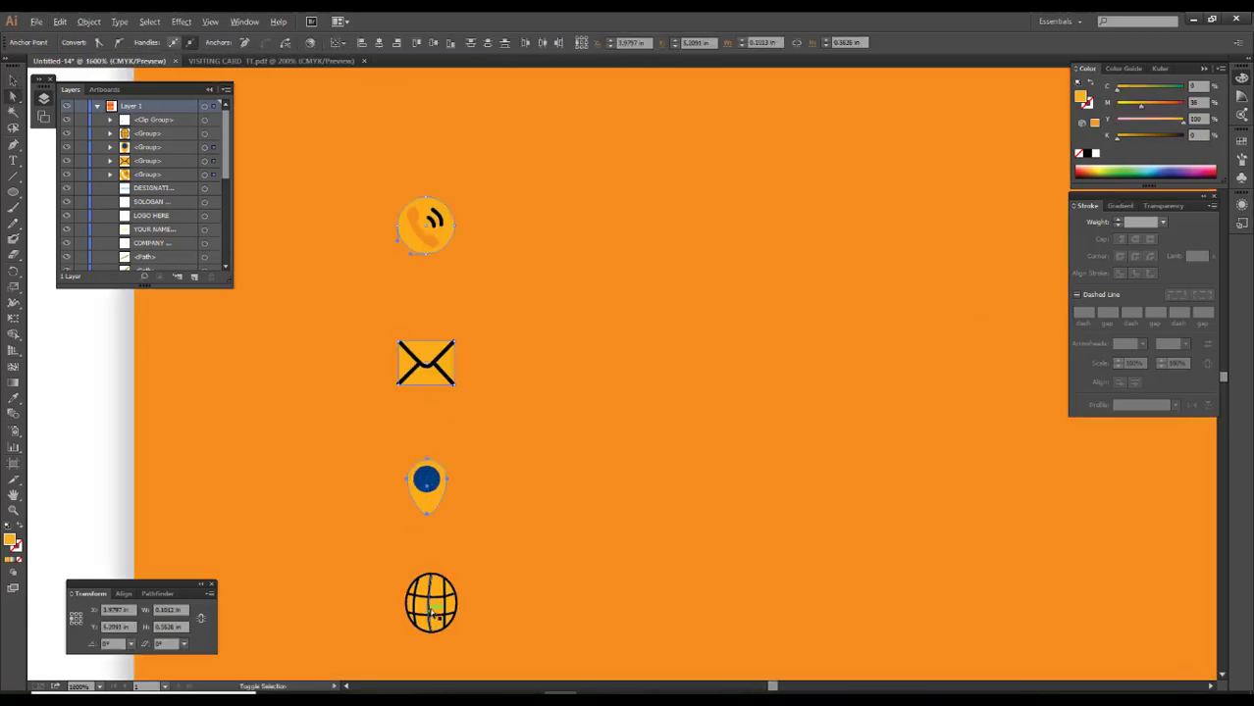
pyautogui.scroll(1, 438, 606)
pyautogui.keyDown('shift'); pyautogui.click(442, 596); pyautogui.keyUp('shift')
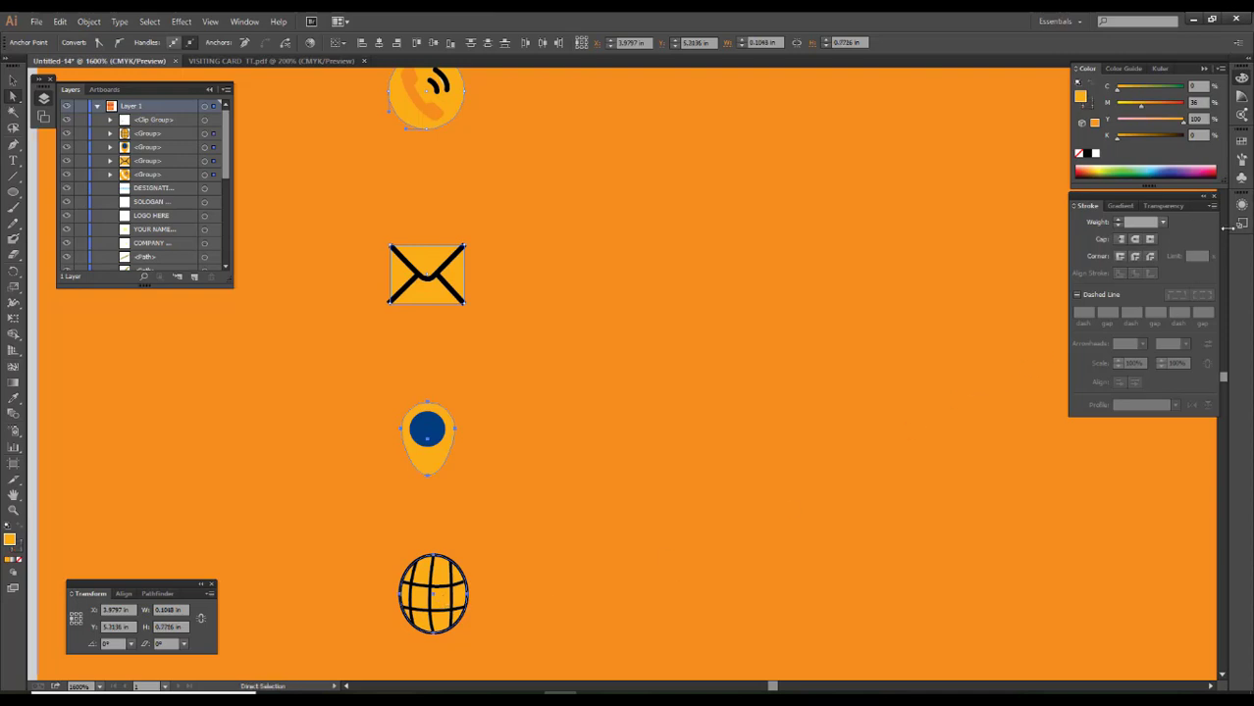
# Set the selected icons' fill to pink by dropping Y to 0, then hide the panels
pyautogui.moveTo(1156, 123); pyautogui.dragTo(1117, 123)
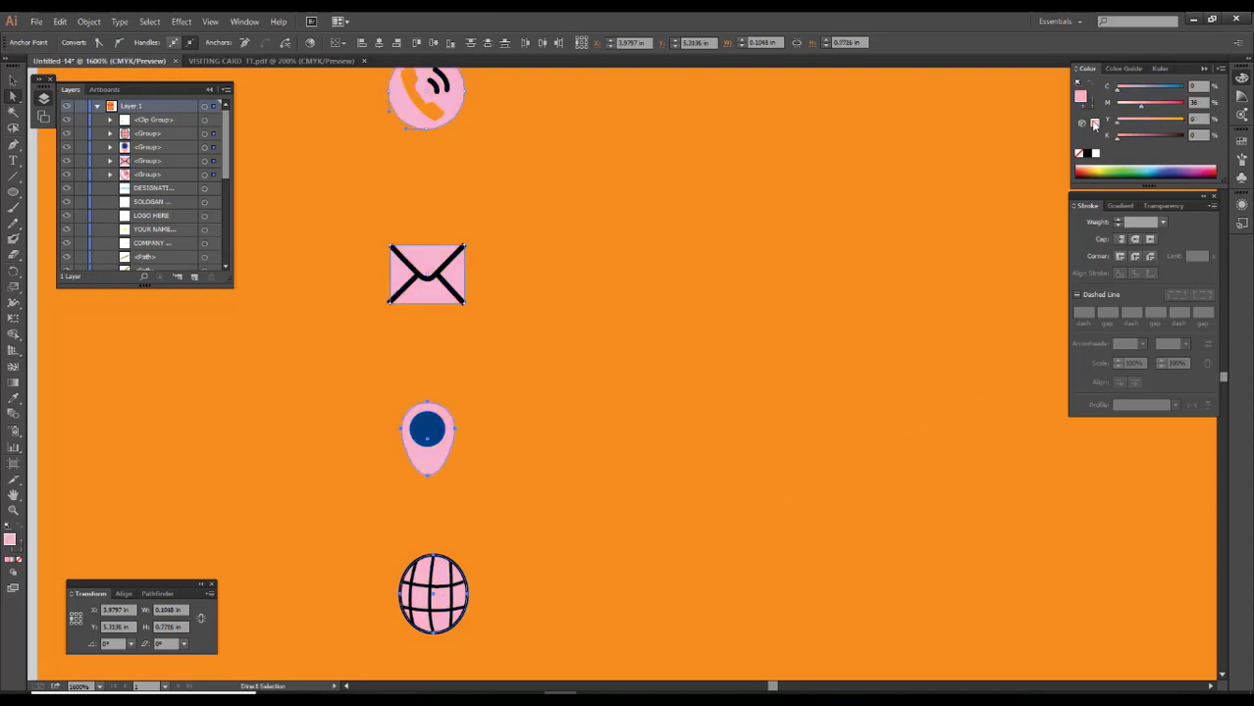
pyautogui.scroll(-1, 761, 217)
pyautogui.scroll(-1, 762, 222)
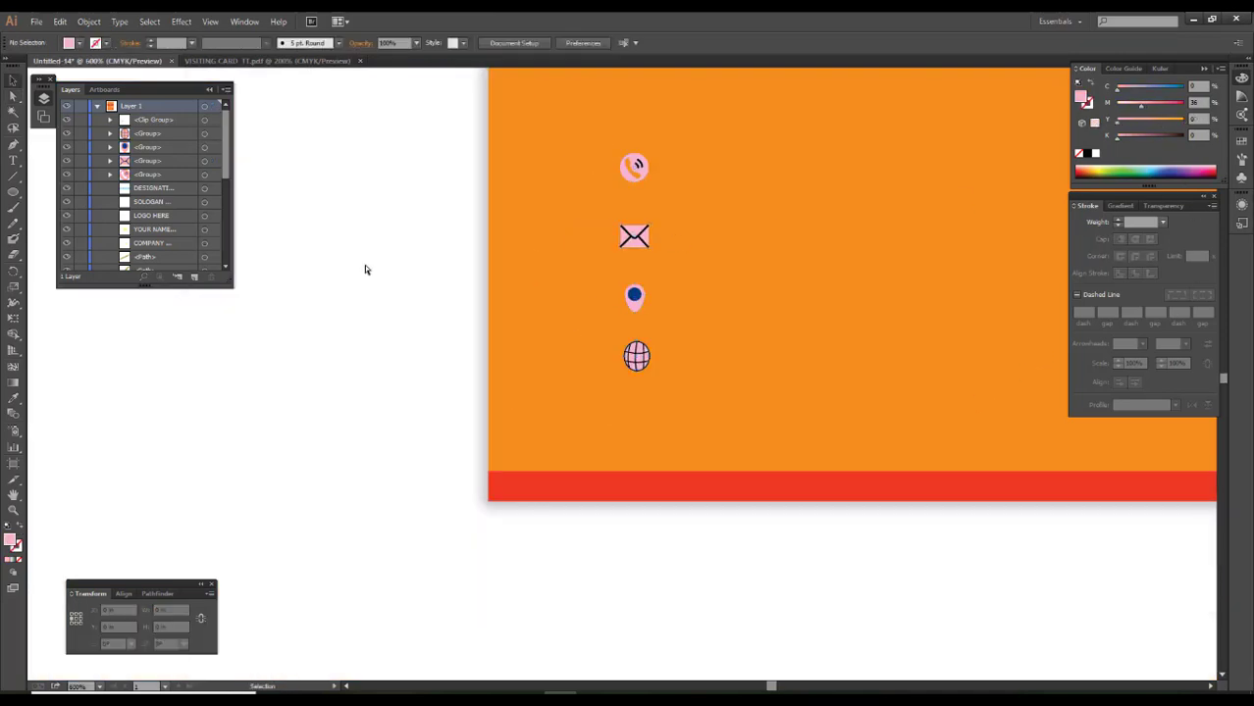
pyautogui.moveTo(364, 269); pyautogui.dragTo(292, 347)
pyautogui.press('Tab')
pyautogui.scroll(-1, 549, 324)
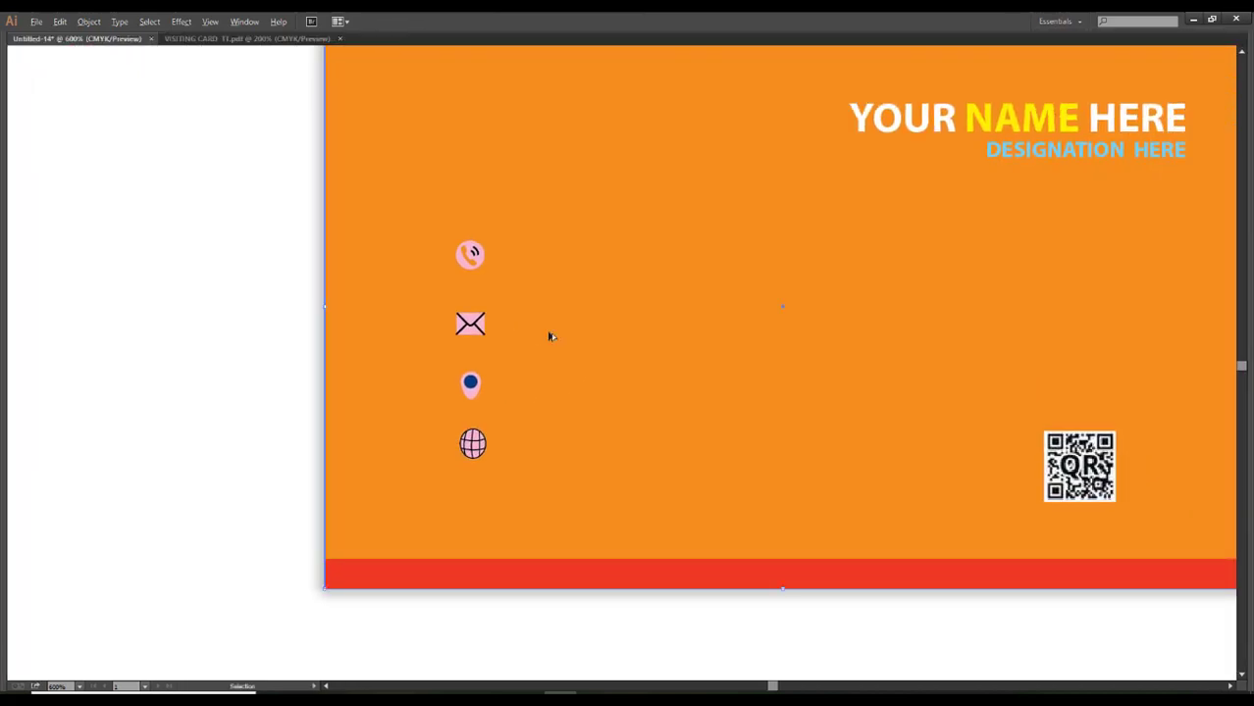
pyautogui.scroll(-1, 559, 324)
pyautogui.click(560, 325)
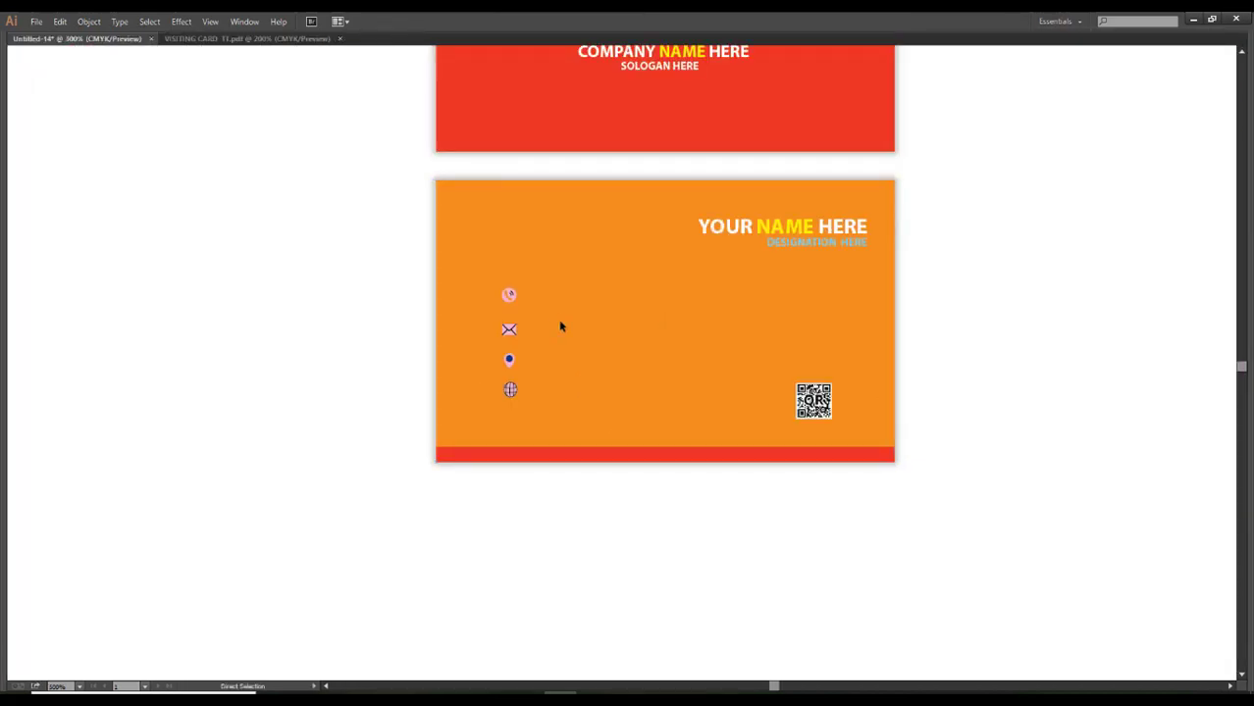
pyautogui.scroll(1, 547, 361)
pyautogui.scroll(1, 540, 382)
pyautogui.scroll(1, 532, 409)
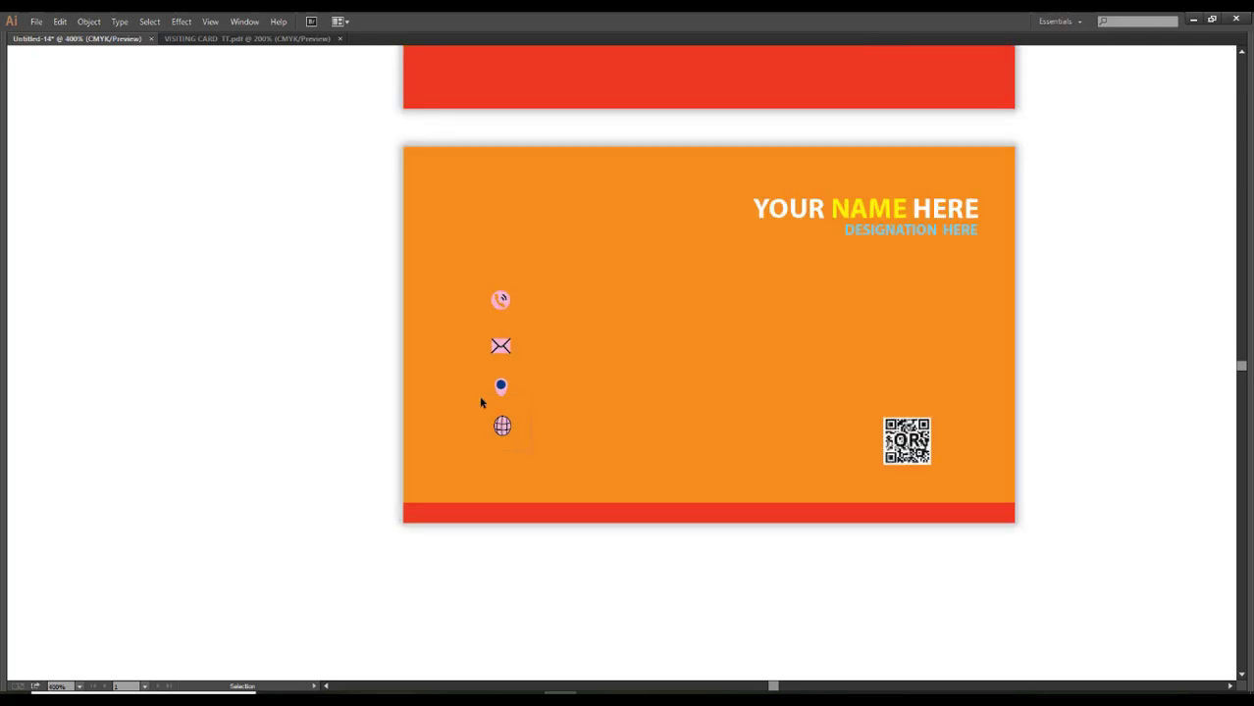
# Shift the icon column left and distribute the four icons evenly with Vertical Distribute Center
pyautogui.moveTo(496, 299); pyautogui.dragTo(457, 299)
pyautogui.press('Tab')
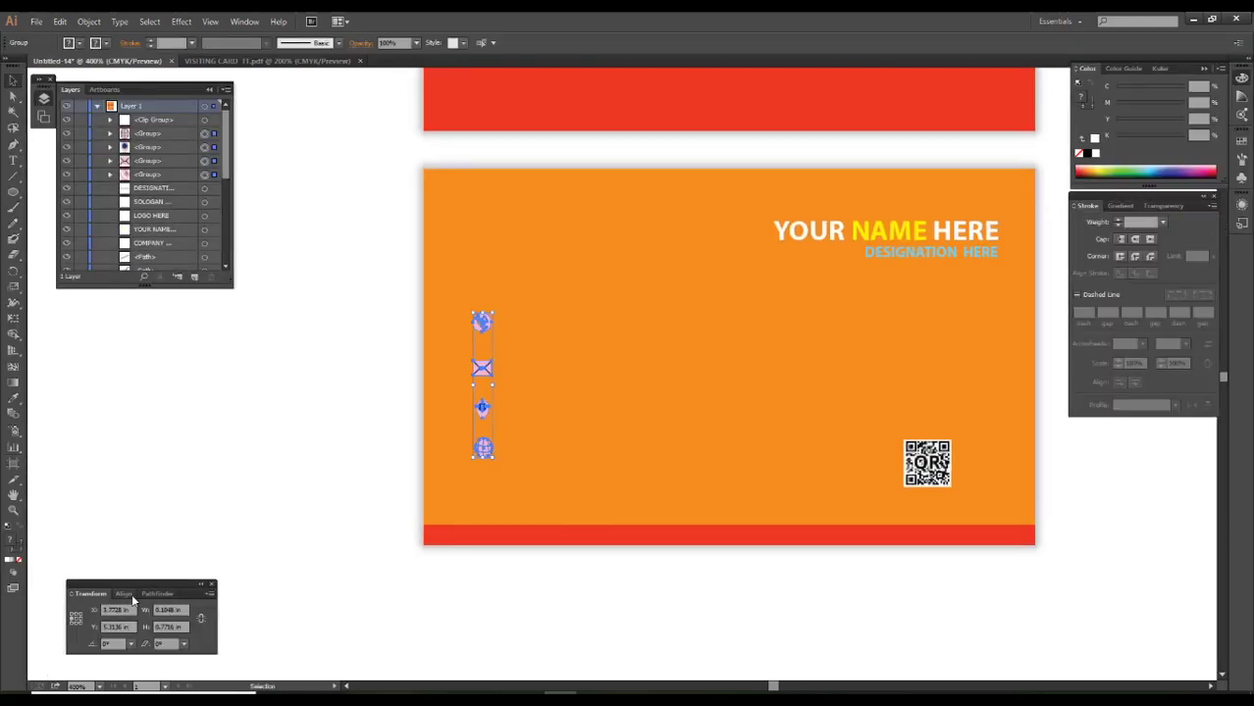
pyautogui.click(125, 594)
pyautogui.click(102, 662)
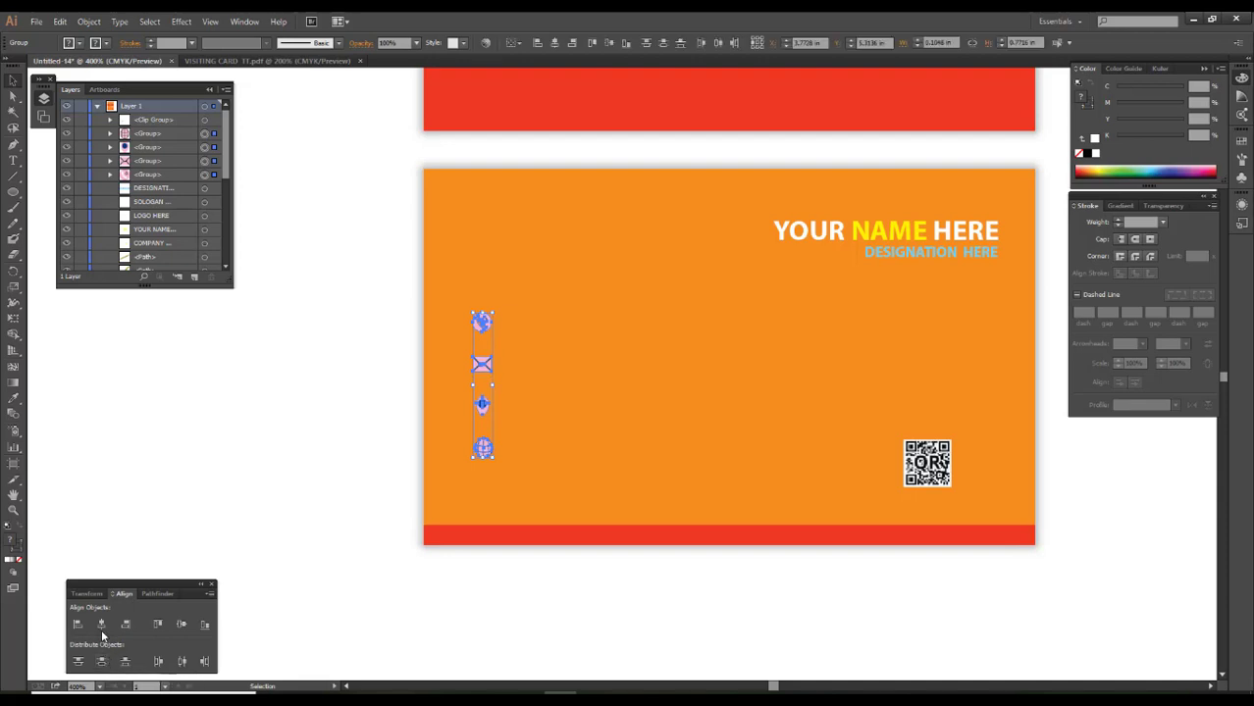
pyautogui.click(272, 422)
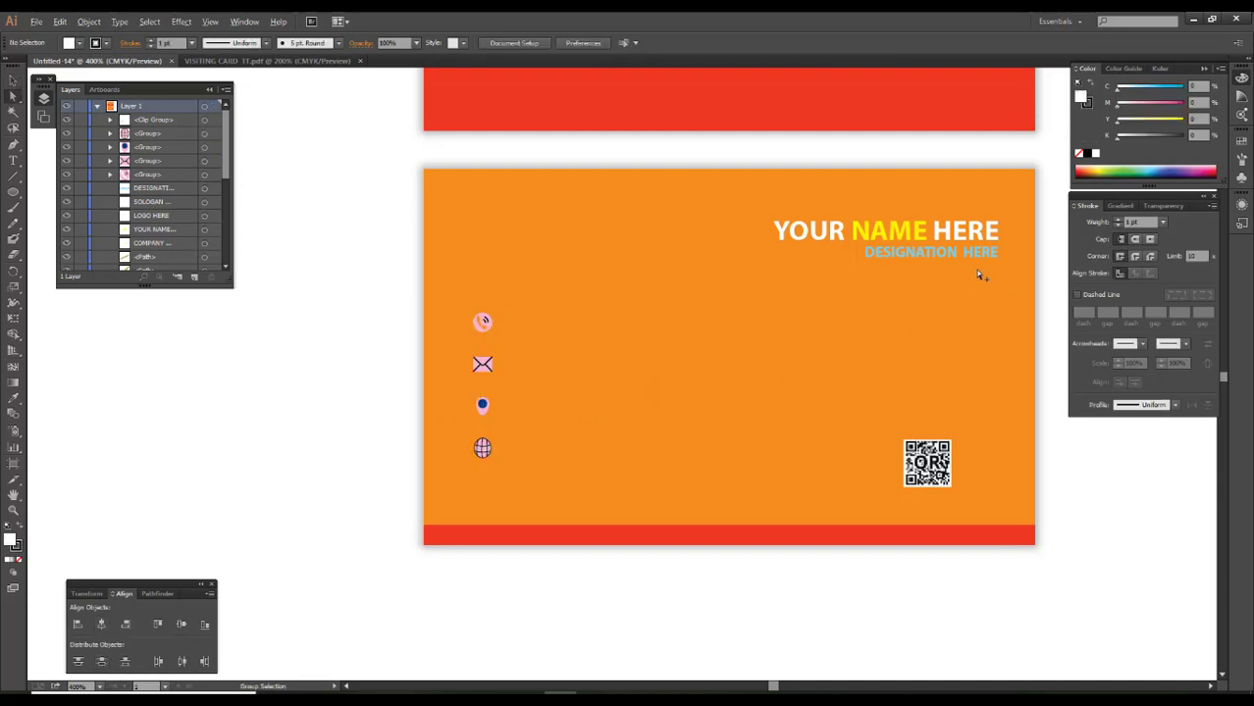
# Copy DESIGNATION HERE beside the phone icon, replace it with a placeholder phone number, and make it white
pyautogui.moveTo(942, 254); pyautogui.dragTo(591, 319)
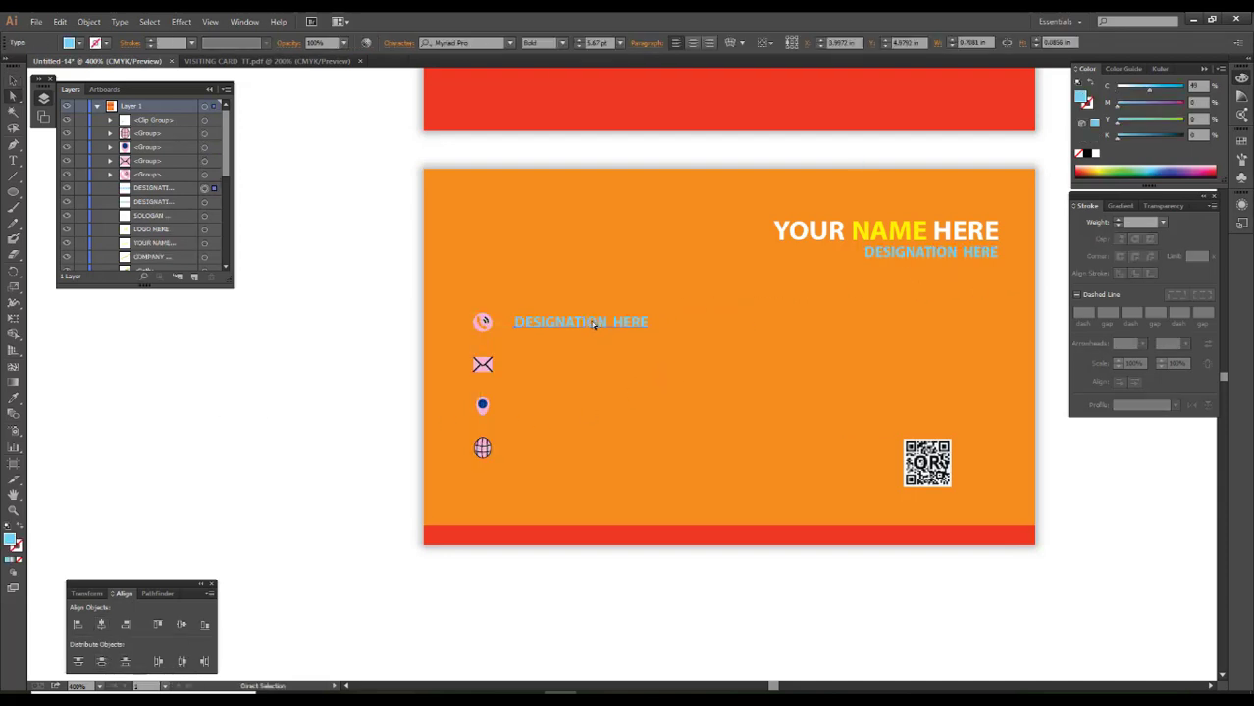
pyautogui.doubleClick(591, 320)
pyautogui.hotkey('ctrl', 'a')
pyautogui.write('+00')
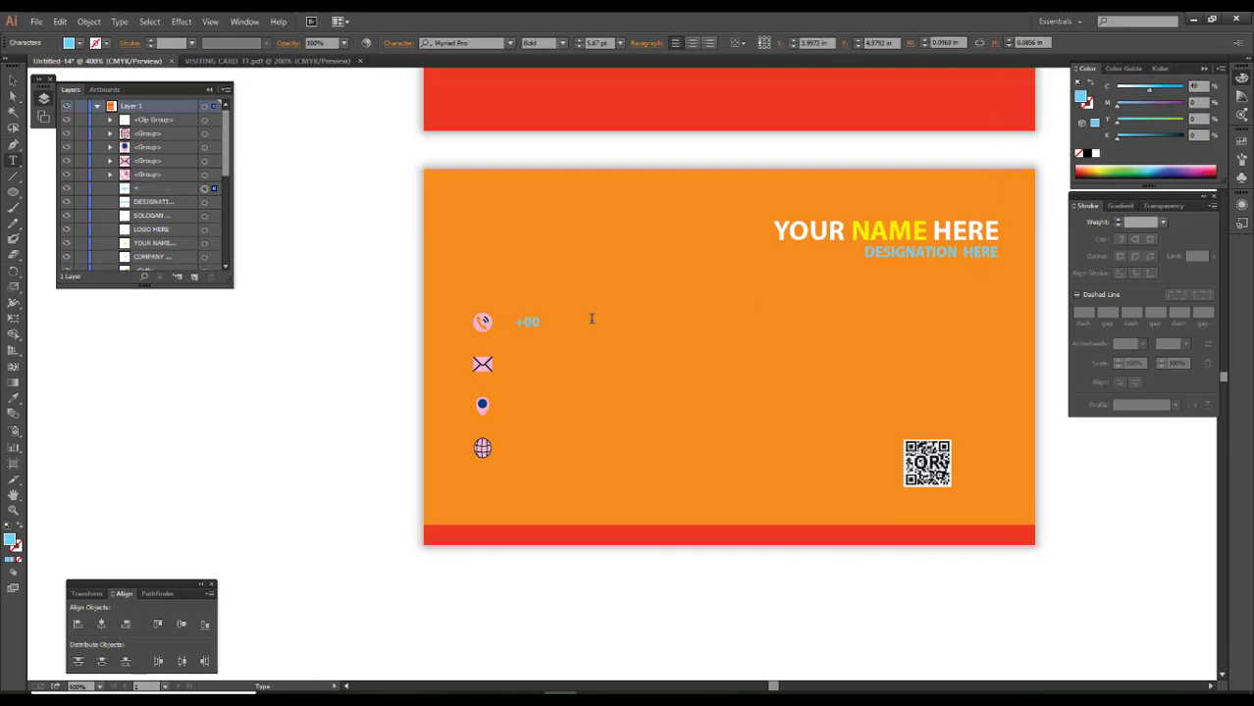
pyautogui.write('00XXXXXXXXXXXX')
pyautogui.keyDown('ctrl'); pyautogui.click(238, 383); pyautogui.keyUp('ctrl')
pyautogui.click(624, 323)
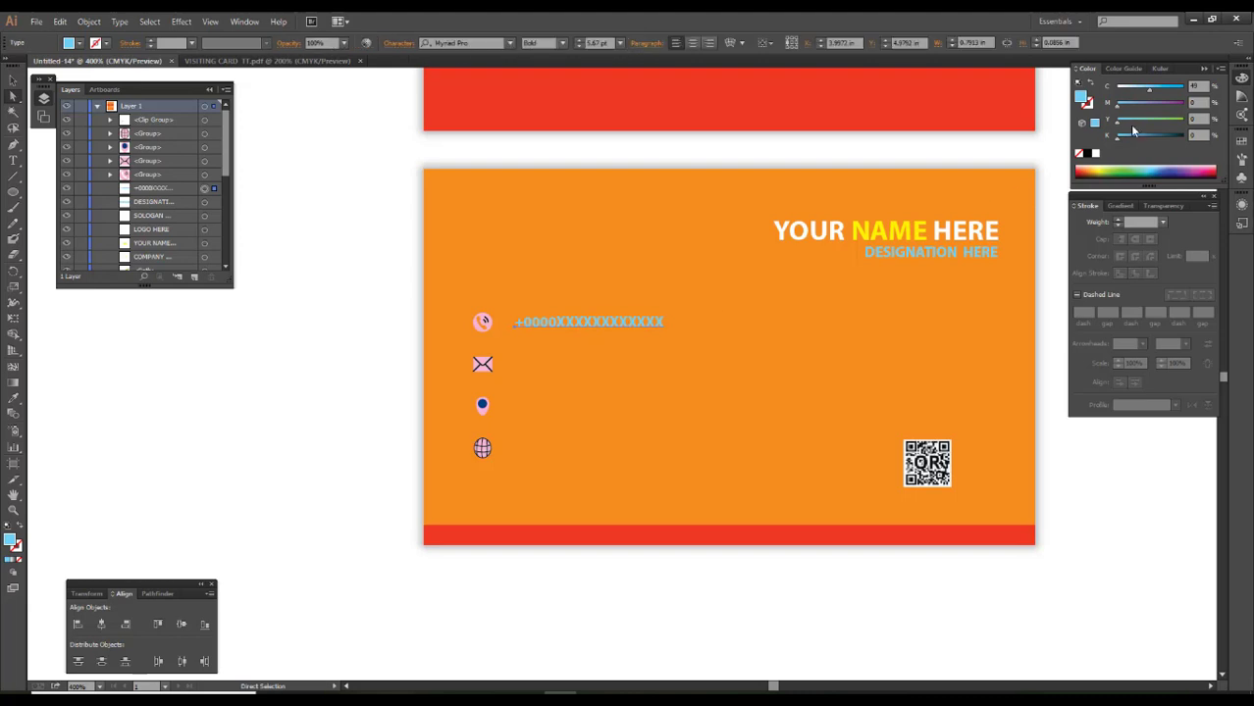
pyautogui.click(1096, 153)
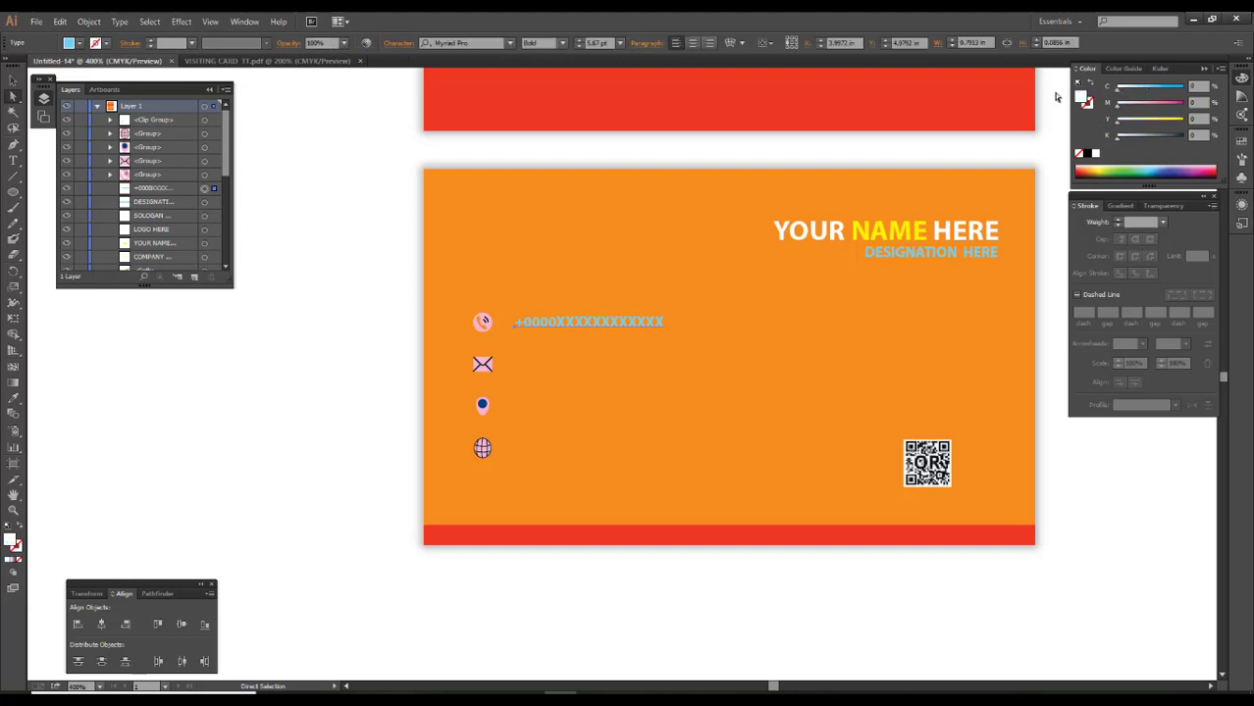
pyautogui.click(313, 357)
pyautogui.scroll(1, 535, 351)
# Turn two of the pink contact icons white
pyautogui.click(420, 292)
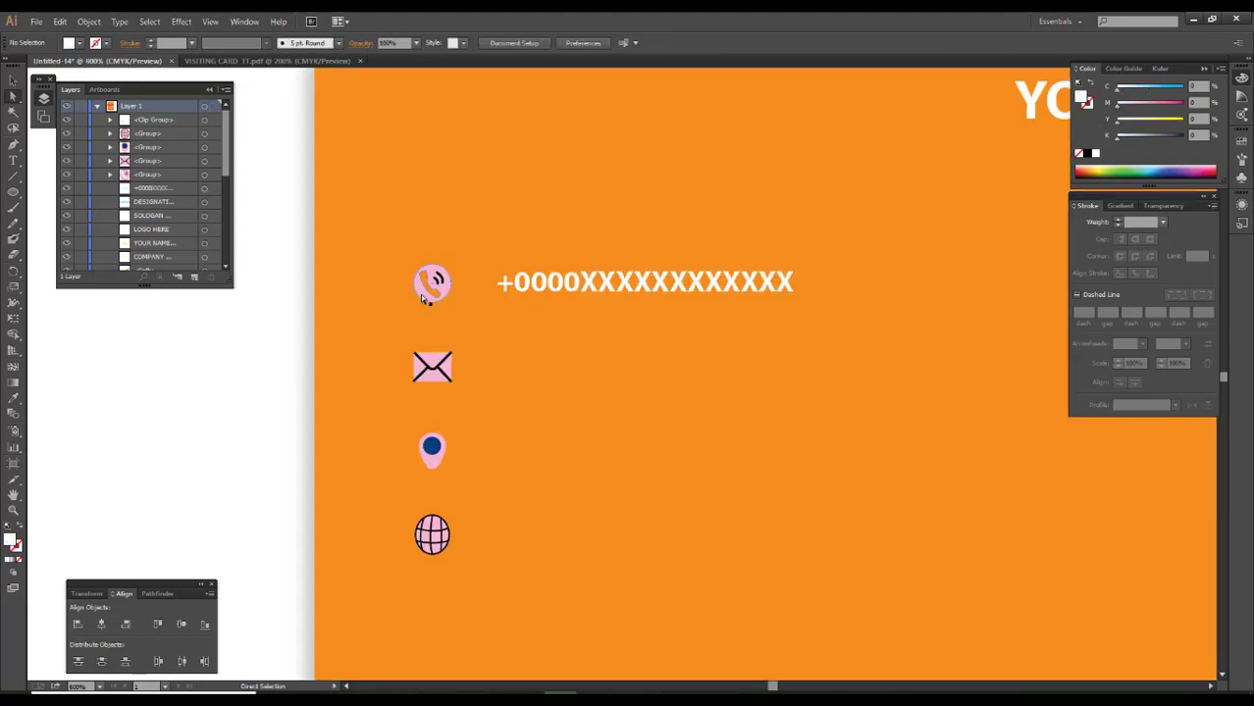
pyautogui.click(433, 452)
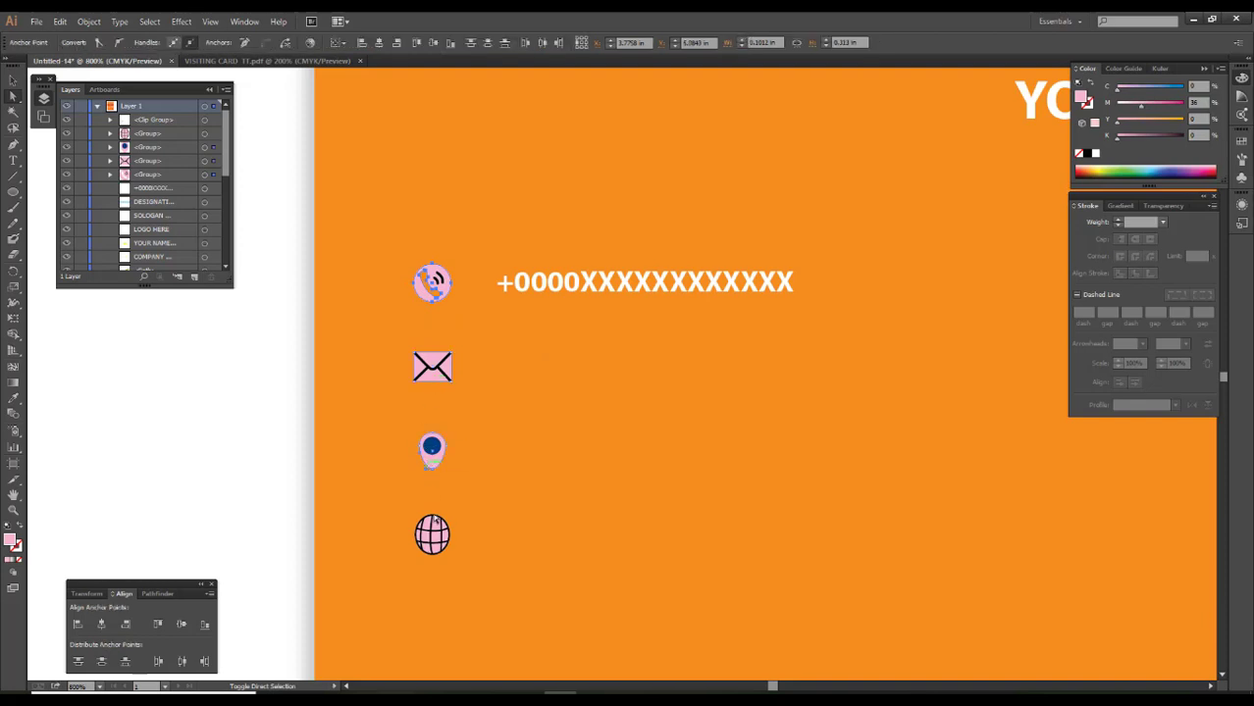
pyautogui.click(1096, 154)
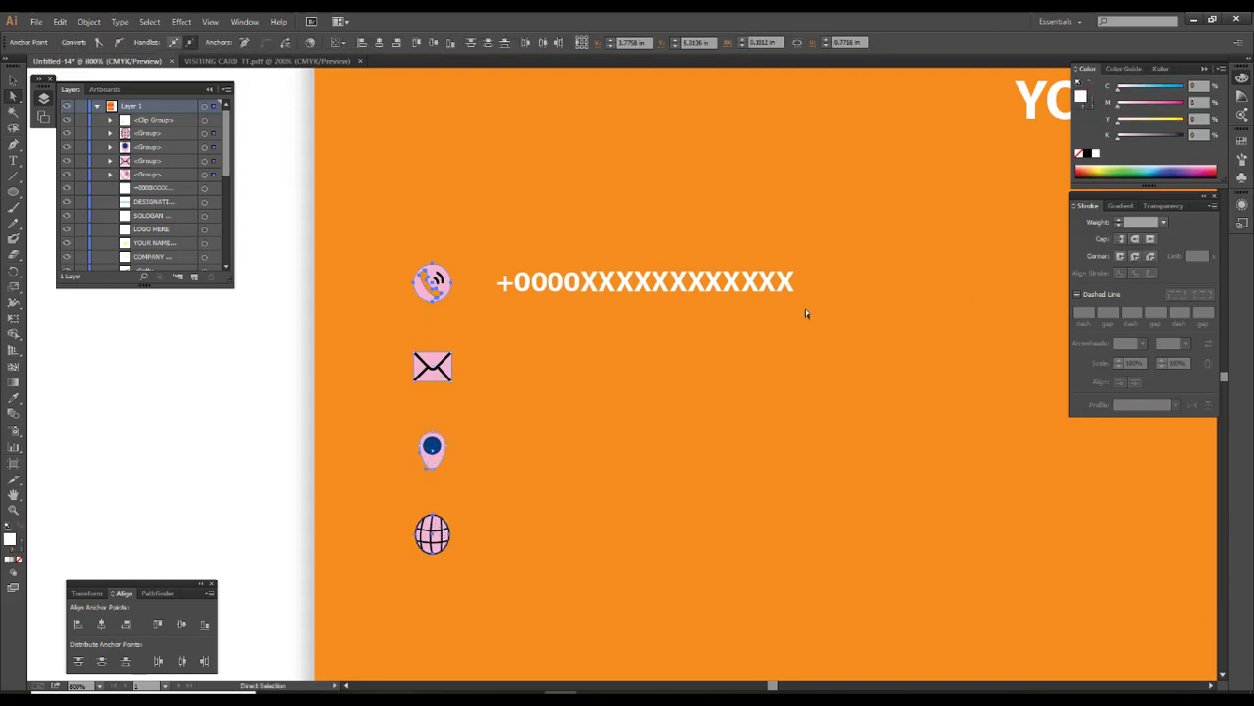
pyautogui.press('v')
pyautogui.click(552, 304)
# Nudge the phone number toward its icon and copy it beside the envelope as an Email. line
pyautogui.moveTo(574, 288); pyautogui.dragTo(547, 288)
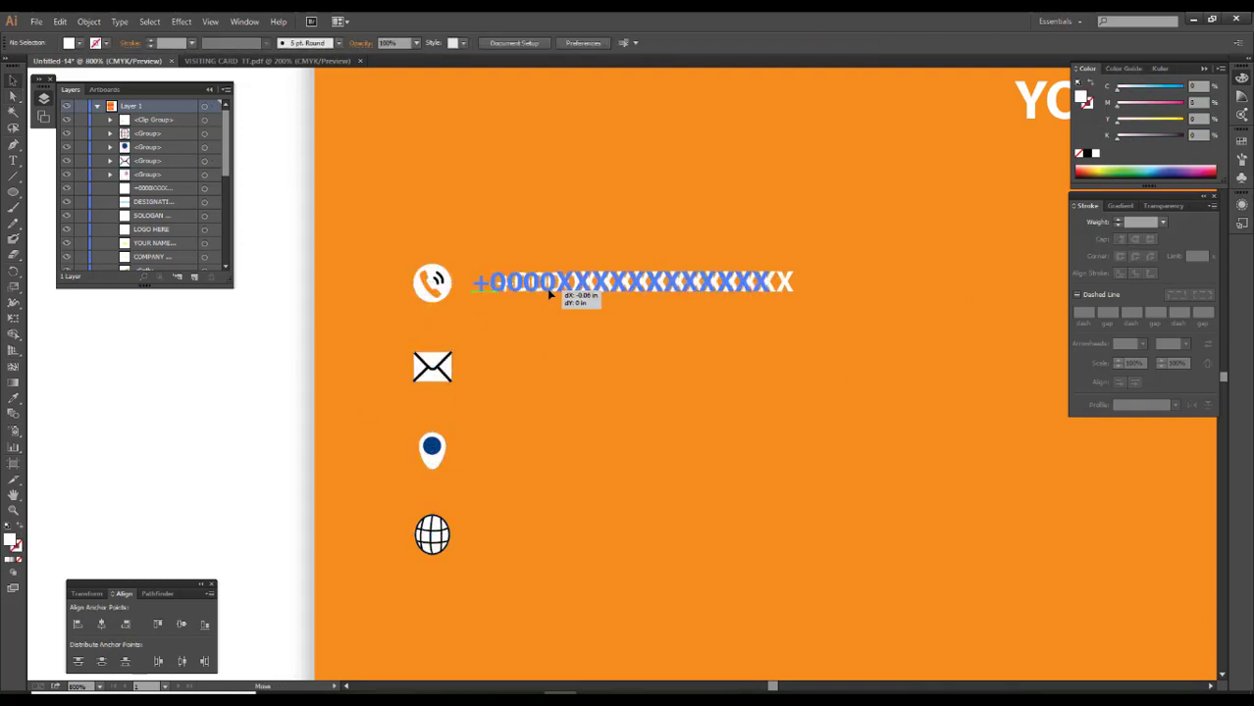
pyautogui.doubleClick(546, 288)
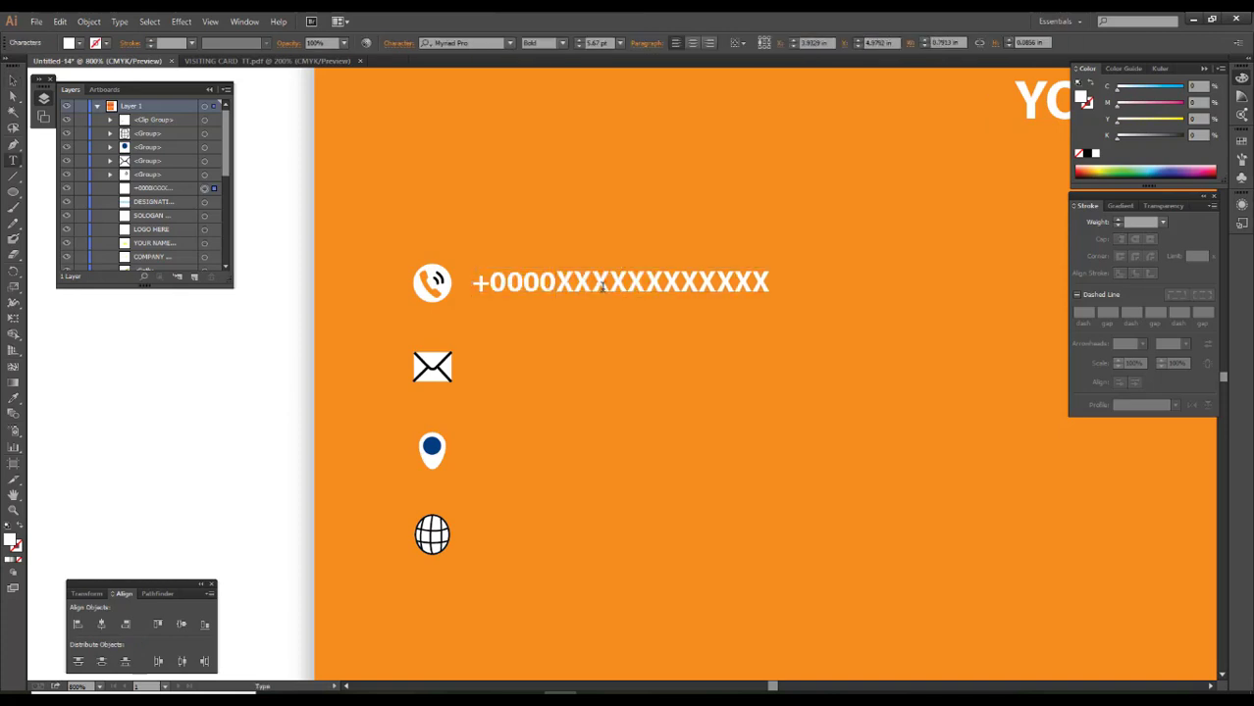
pyautogui.write('XXX')
pyautogui.press('Escape')
pyautogui.moveTo(615, 284)
pyautogui.mouseDown()
pyautogui.moveTo(616, 364)
pyautogui.moveTo(467, 365)
pyautogui.mouseUp()
pyautogui.press('t')
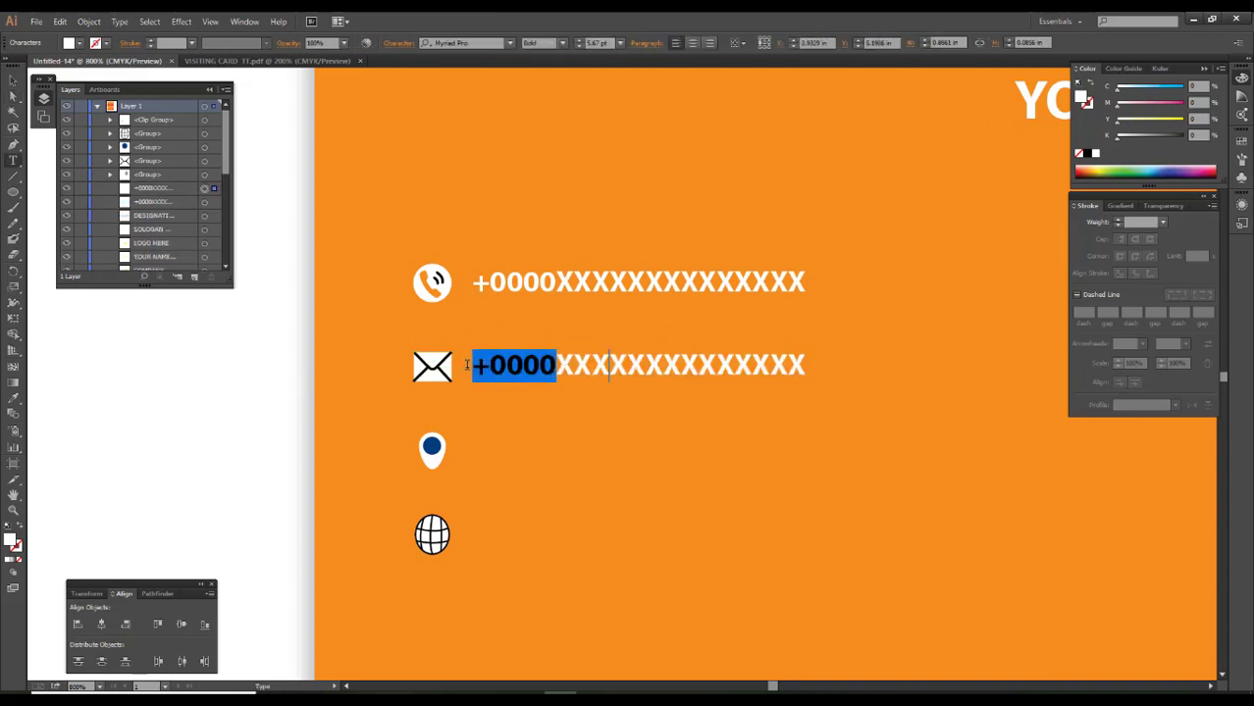
pyautogui.write('E')
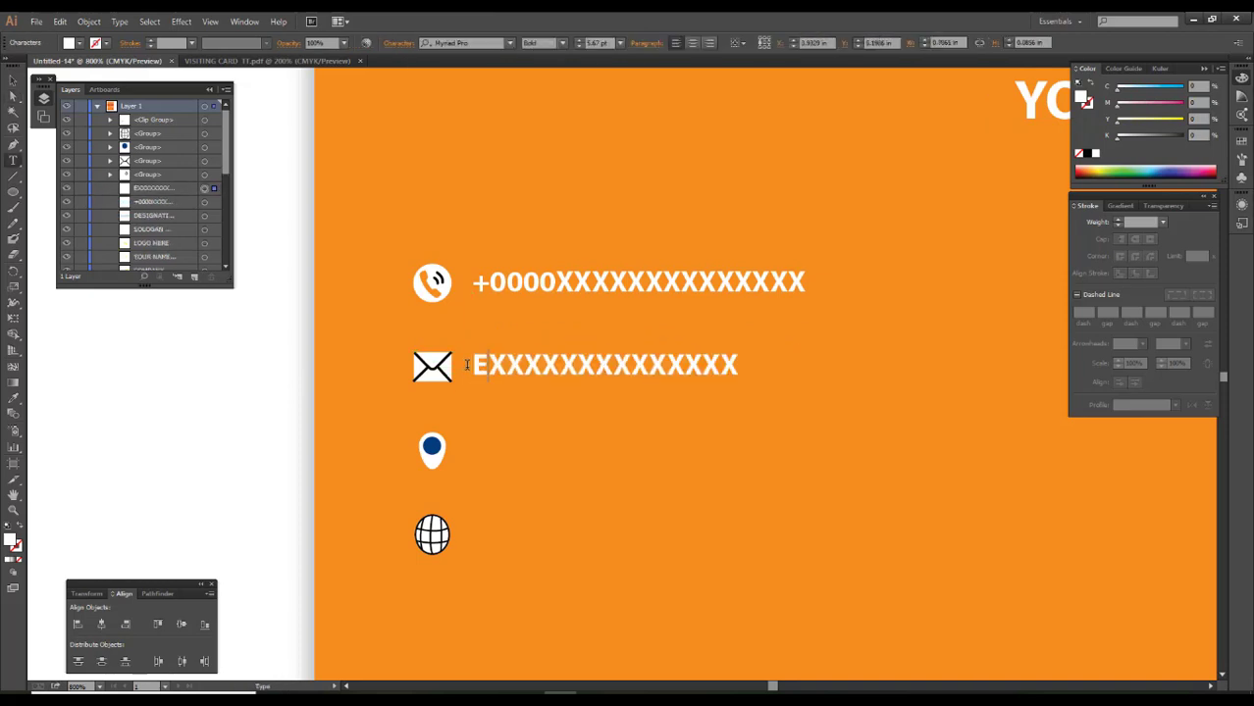
pyautogui.write('mail.')
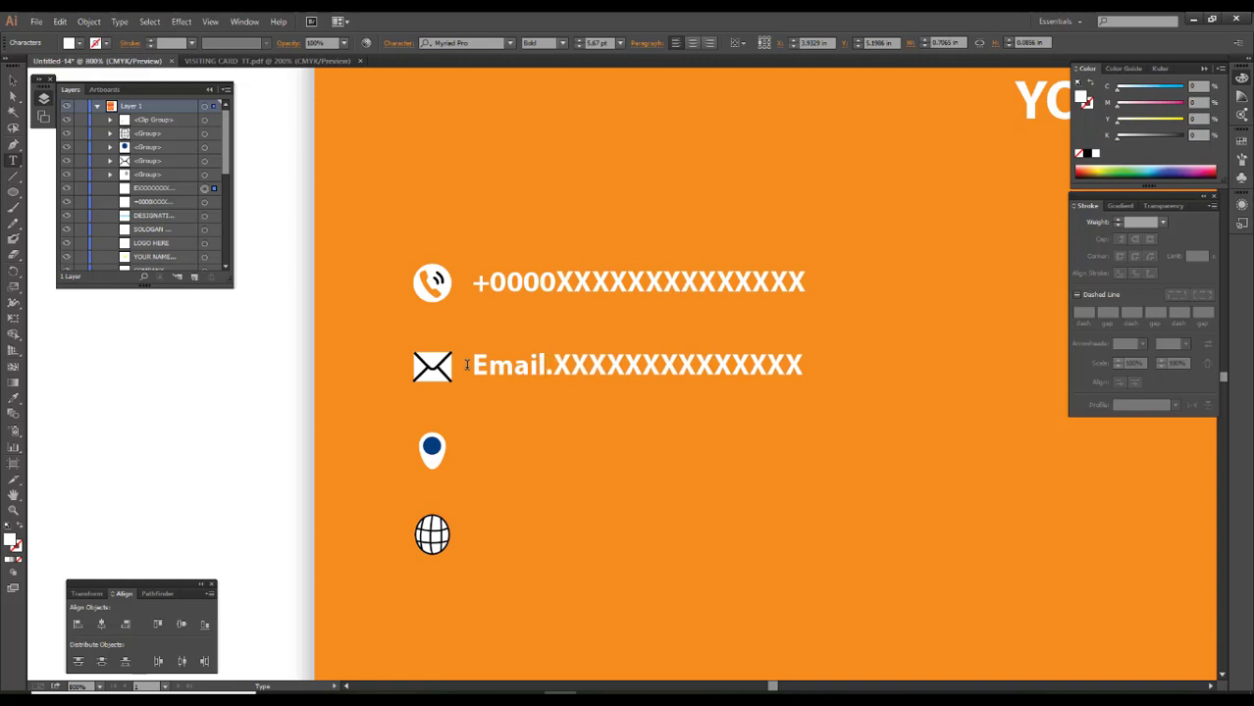
pyautogui.press('Escape')
# Copy the Email line beside the location pin and change it to an Add address line
pyautogui.moveTo(631, 374); pyautogui.dragTo(646, 545)
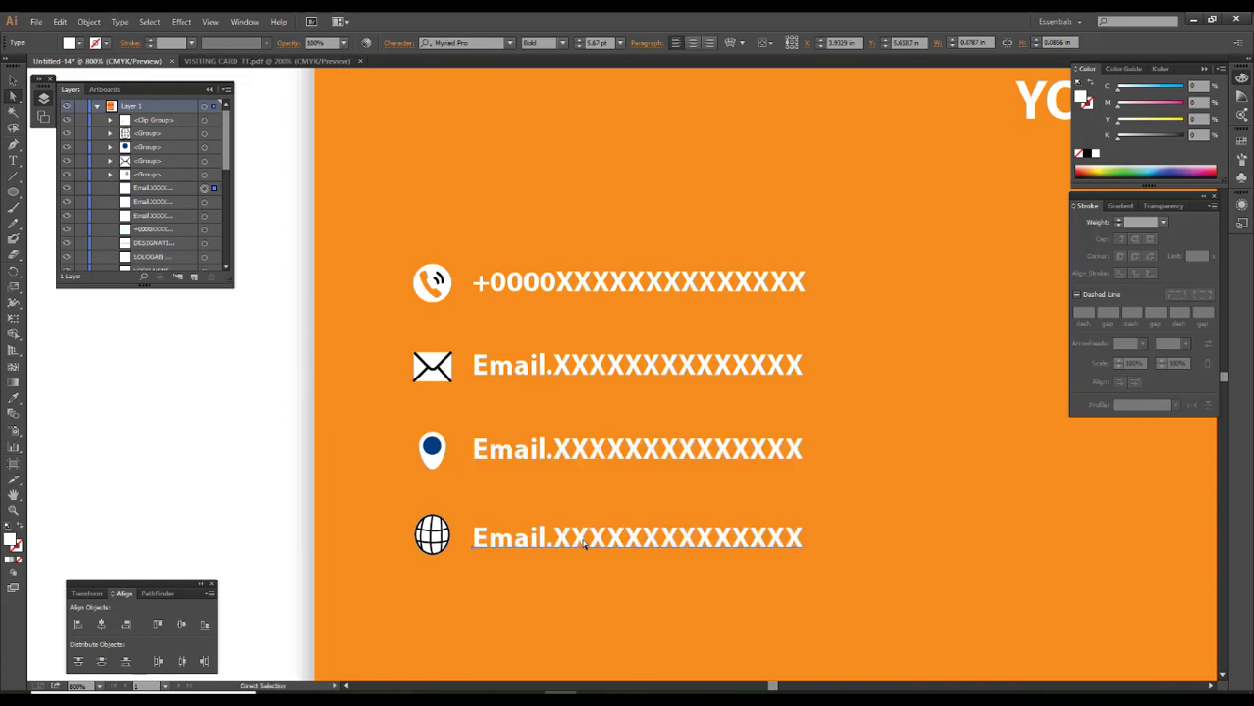
pyautogui.scroll(1, 511, 453)
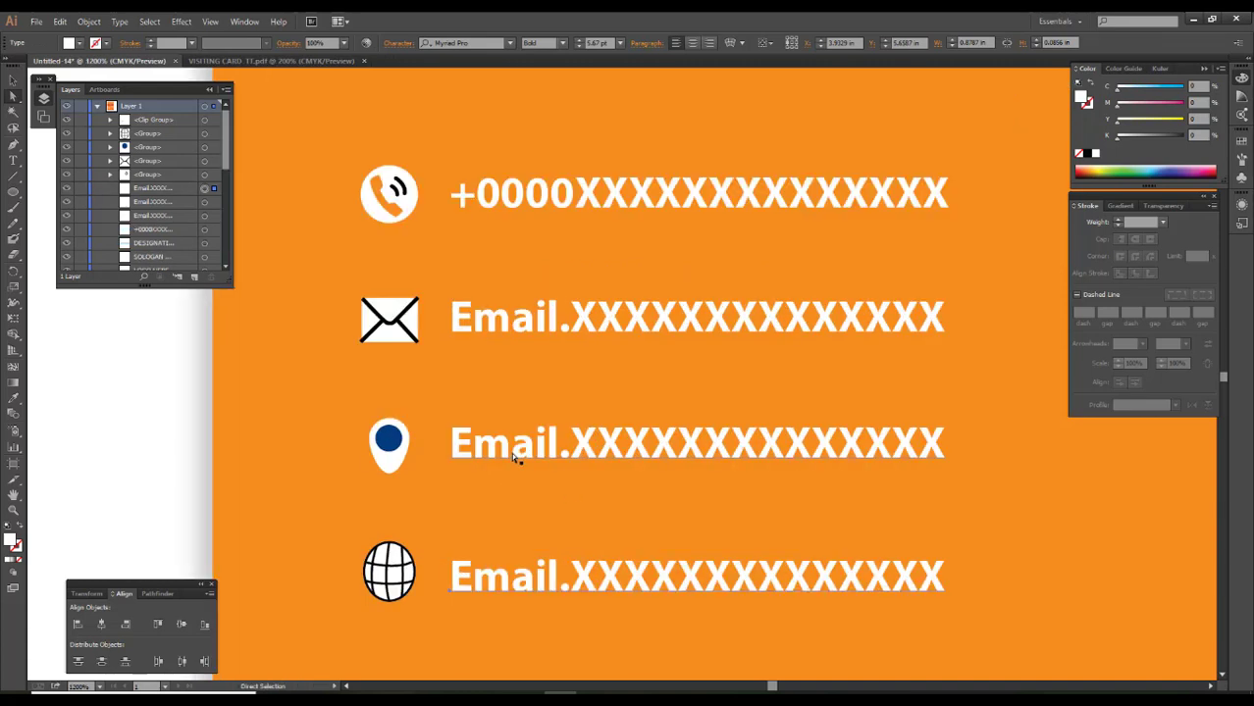
pyautogui.doubleClick(511, 452)
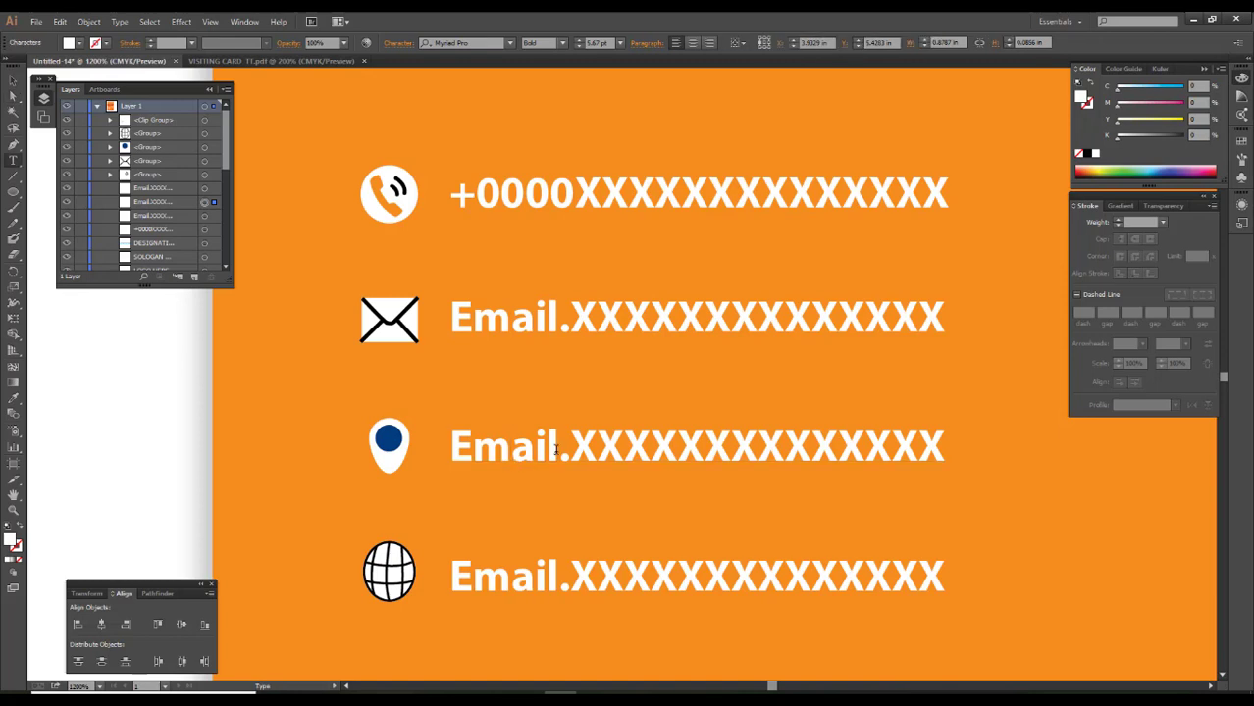
pyautogui.moveTo(559, 448); pyautogui.dragTo(439, 448)
pyautogui.write('a')
pyautogui.press('BackSpace')
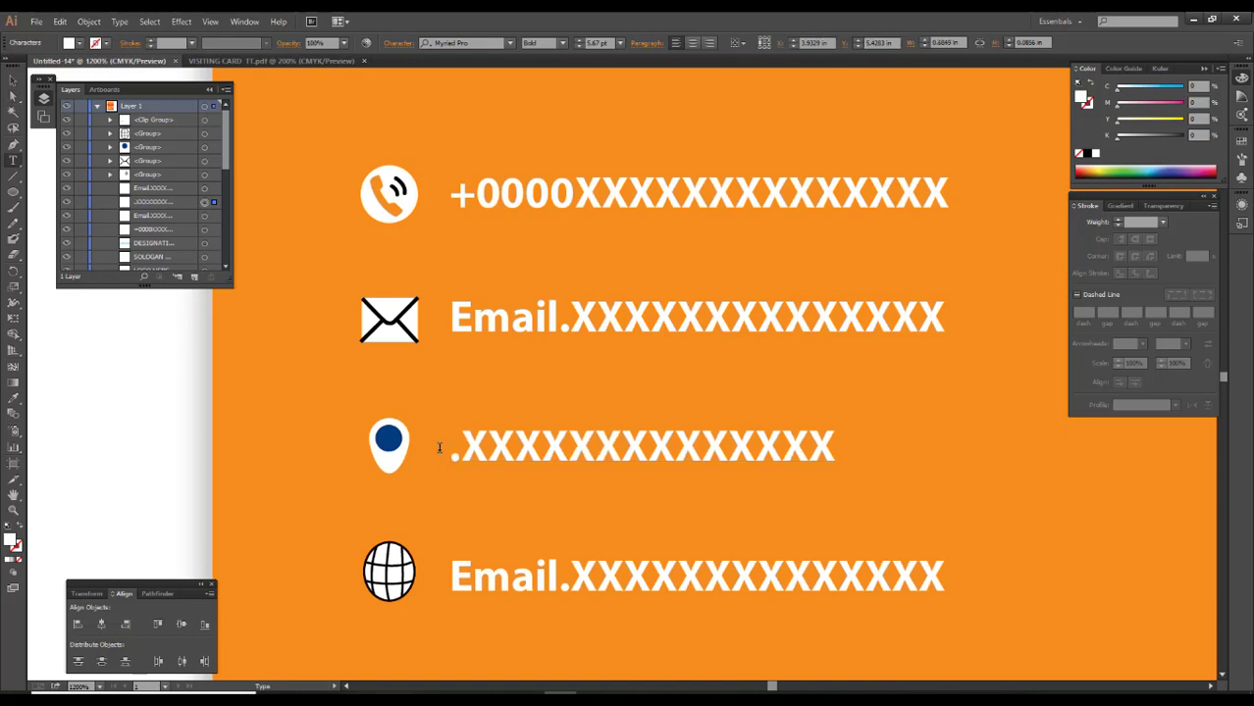
pyautogui.write('Add')
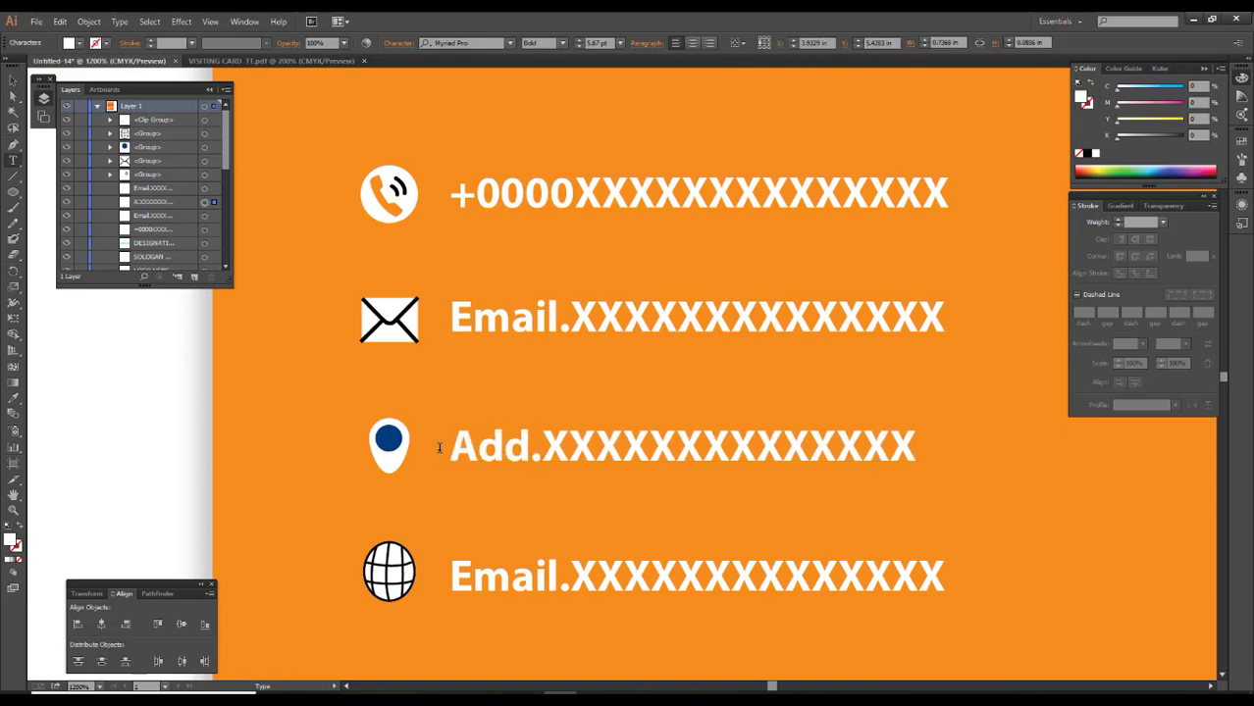
pyautogui.write('X')
pyautogui.press('BackSpace')
pyautogui.write('X')
pyautogui.scroll(-1, 581, 543)
pyautogui.moveTo(556, 547); pyautogui.dragTo(410, 533)
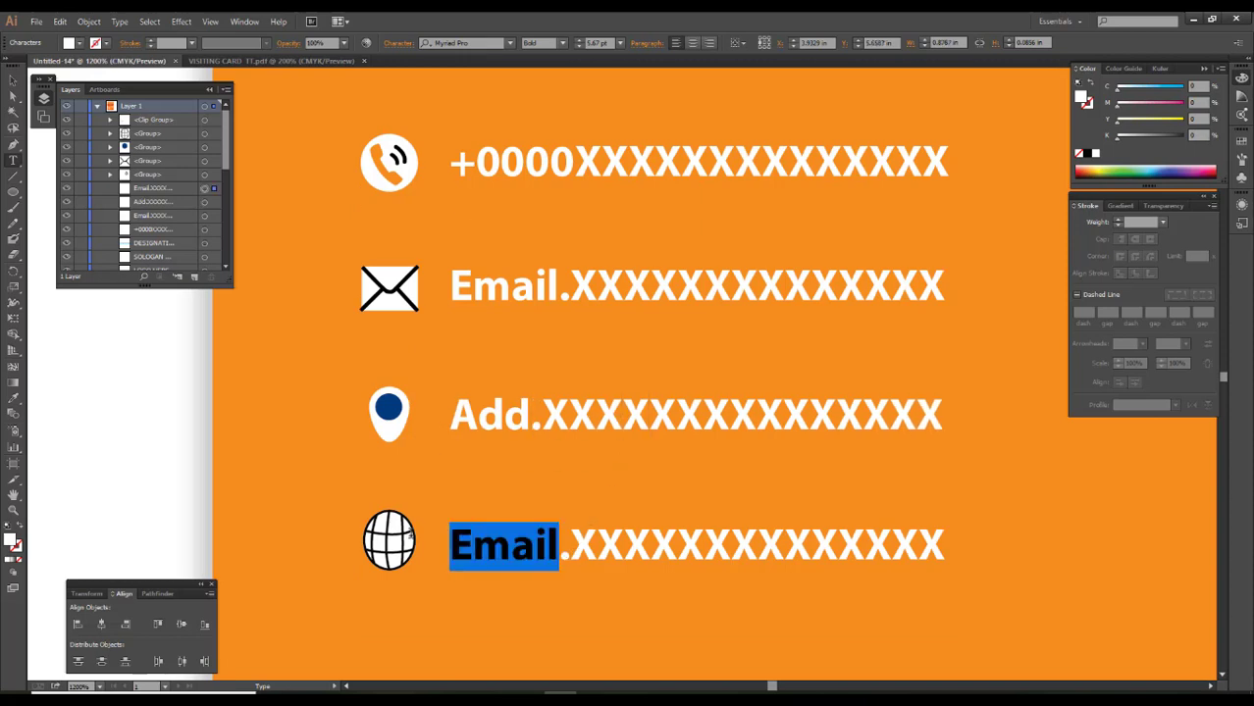
pyautogui.write('WWW')
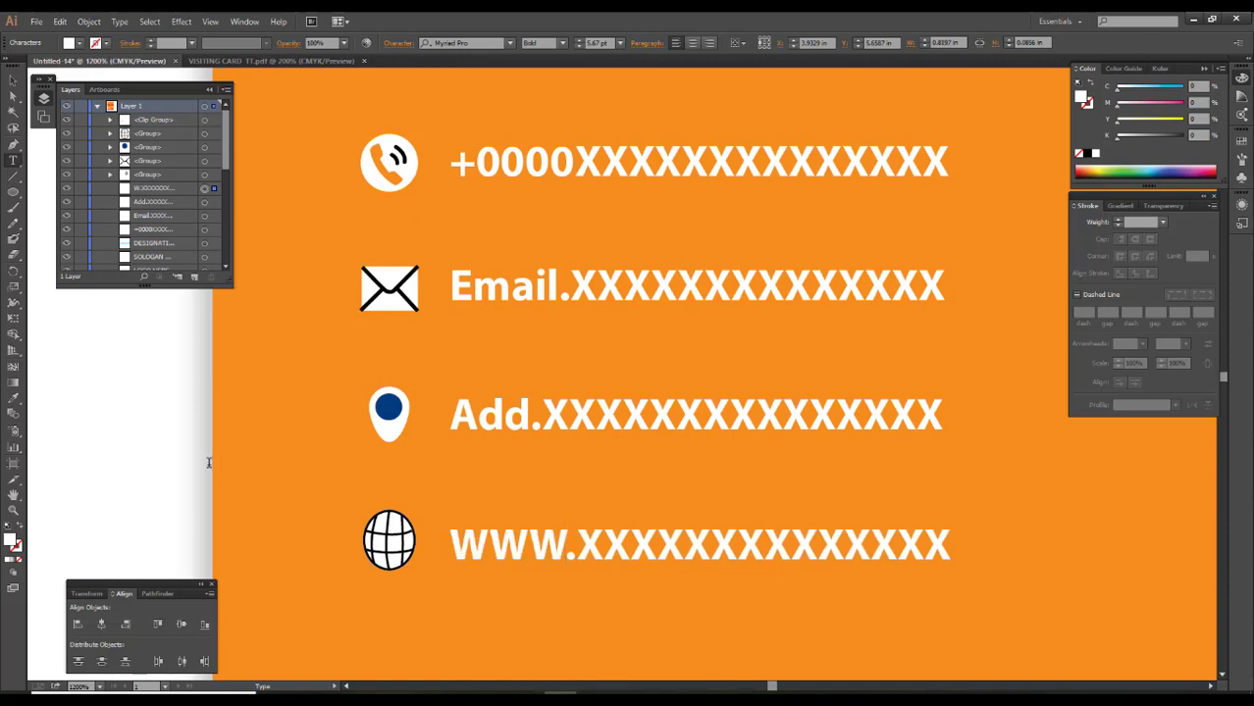
pyautogui.press('Escape')
pyautogui.click(76, 452)
pyautogui.scroll(-2, 726, 463)
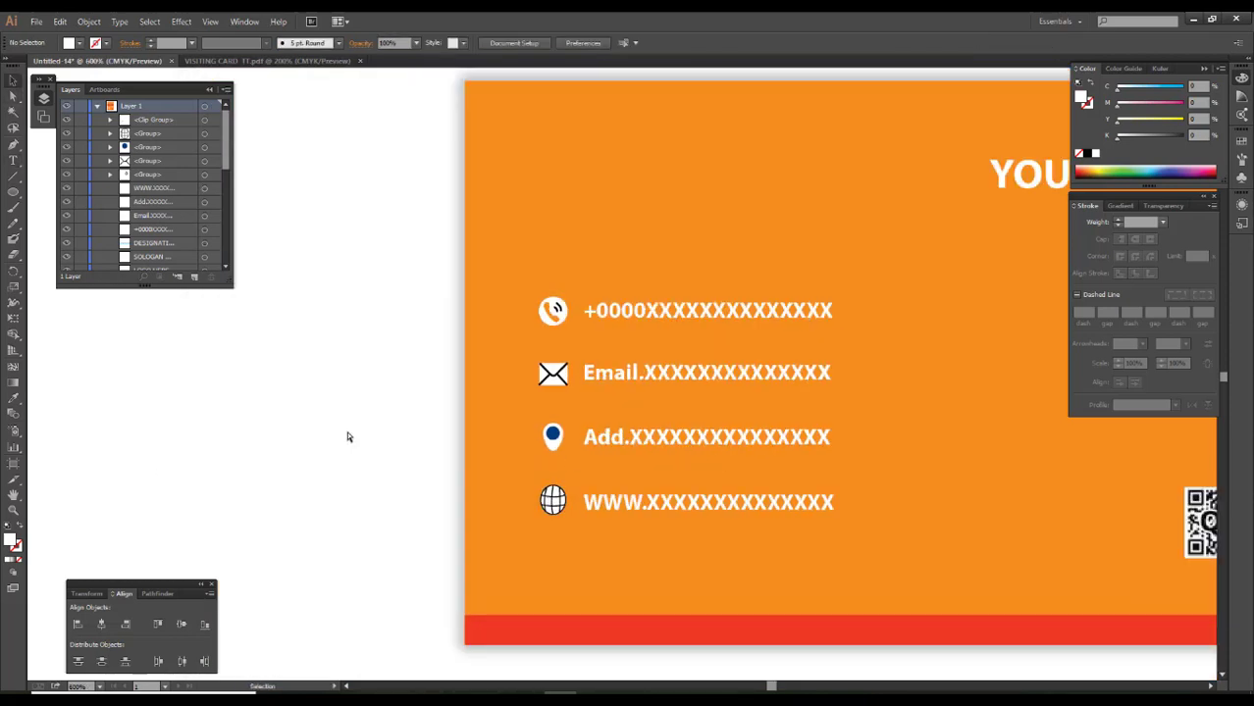
# Try shrinking the QR code on the back card, then undo the resize
pyautogui.scroll(-1, 346, 437)
pyautogui.moveTo(671, 454); pyautogui.dragTo(548, 488)
pyautogui.click(731, 524)
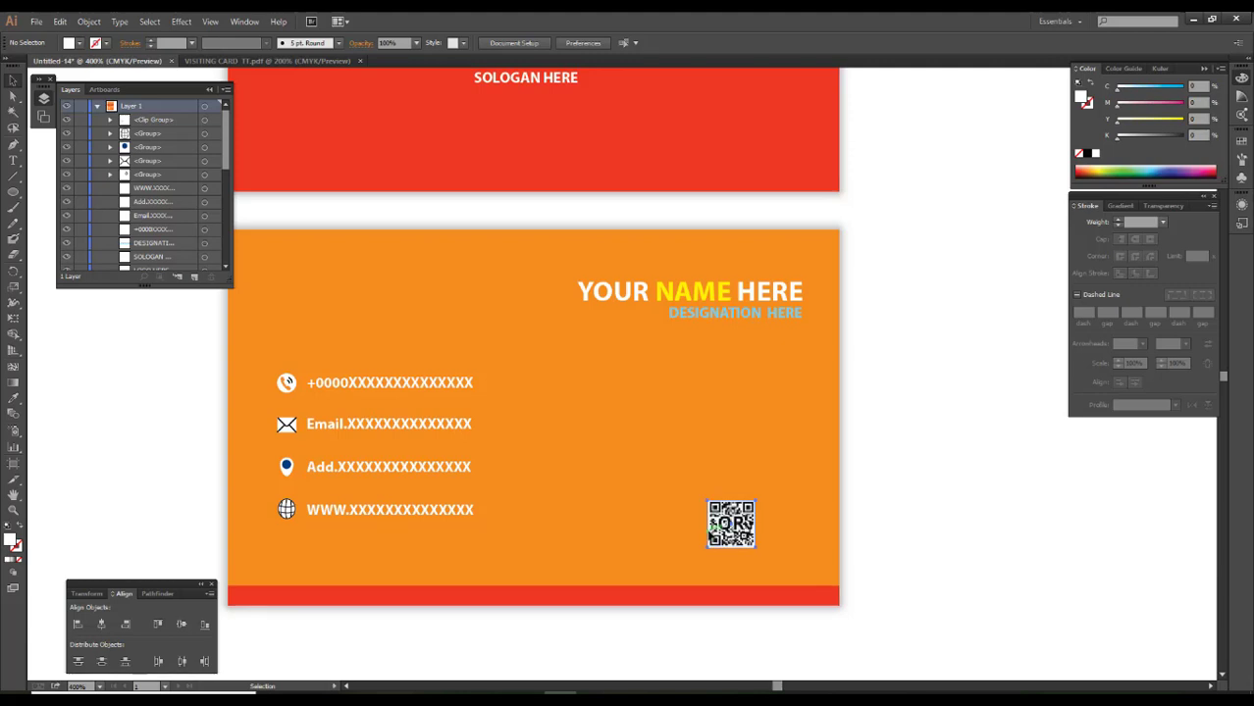
pyautogui.moveTo(757, 499); pyautogui.dragTo(746, 509)
pyautogui.click(968, 521)
pyautogui.hotkey('ctrl', 'z')
pyautogui.hotkey('ctrl', 'z')
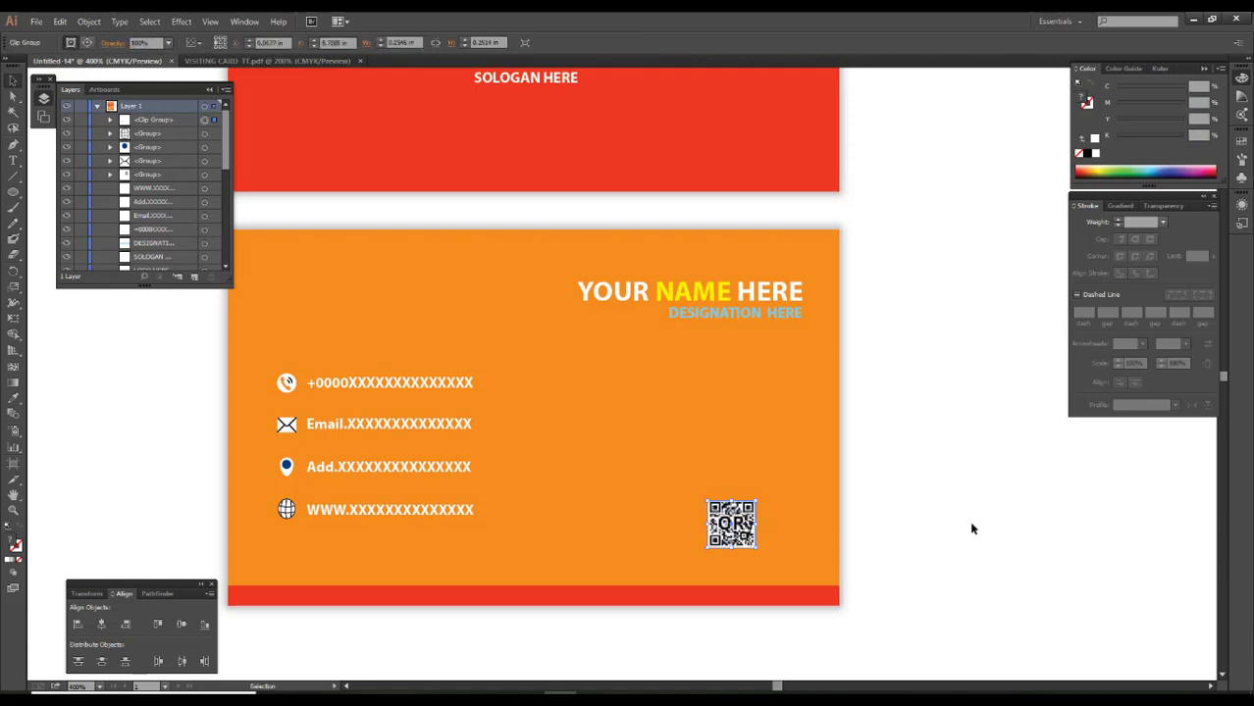
# Move the name and designation block lower on the back card
pyautogui.click(971, 529)
pyautogui.click(742, 313)
pyautogui.moveTo(749, 299)
pyautogui.mouseDown()
pyautogui.moveTo(754, 337)
pyautogui.moveTo(777, 346)
pyautogui.mouseUp()
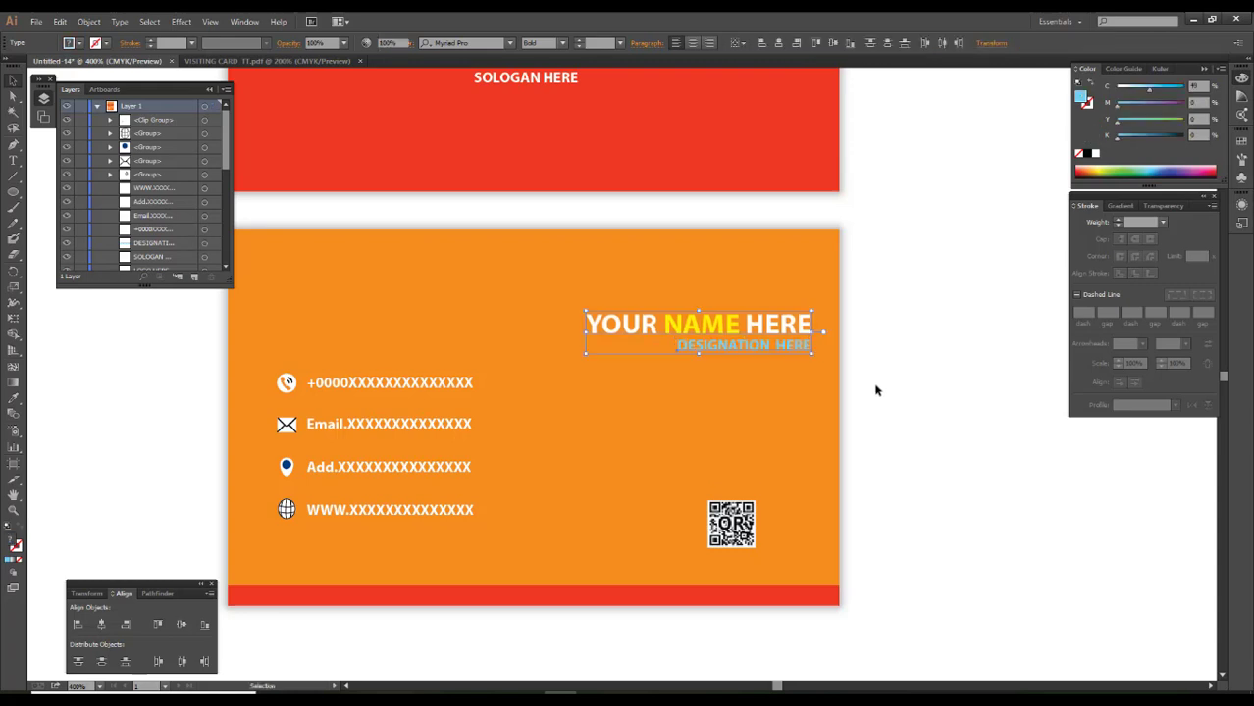
pyautogui.click(876, 389)
# Draw a small circle head and a rounded-rectangle body left of YOUR NAME HERE
pyautogui.click(14, 194)
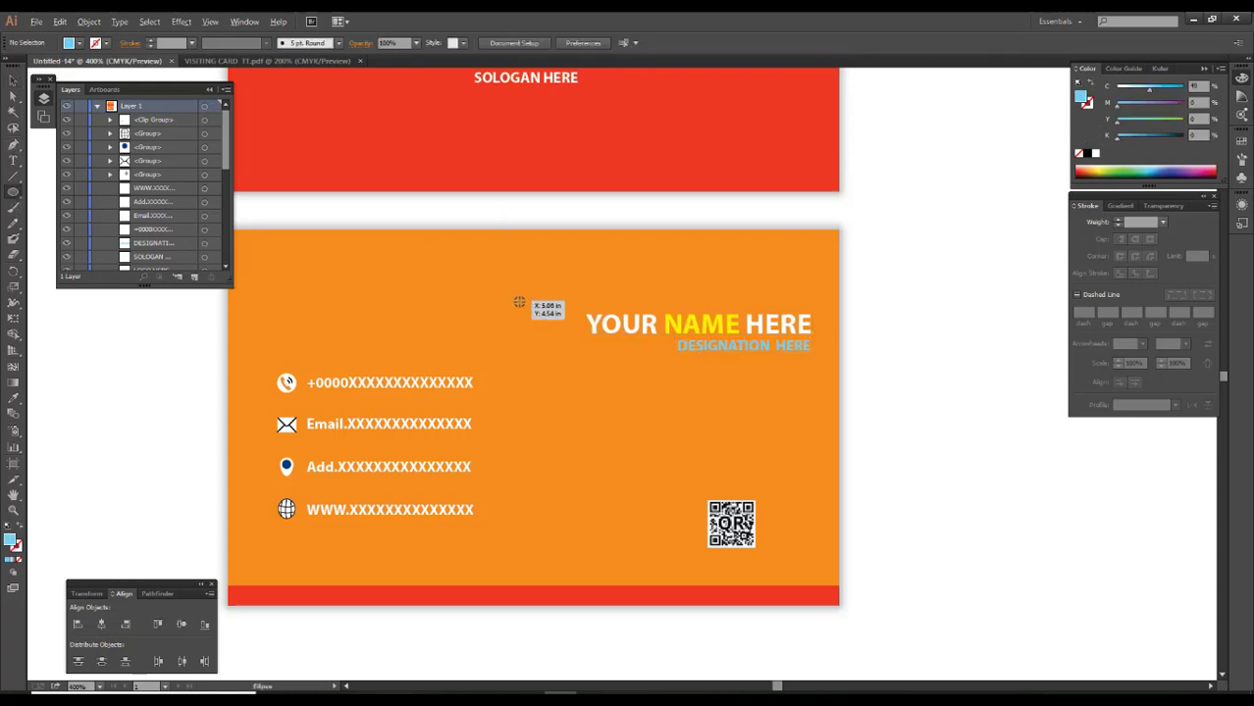
pyautogui.scroll(1, 527, 305)
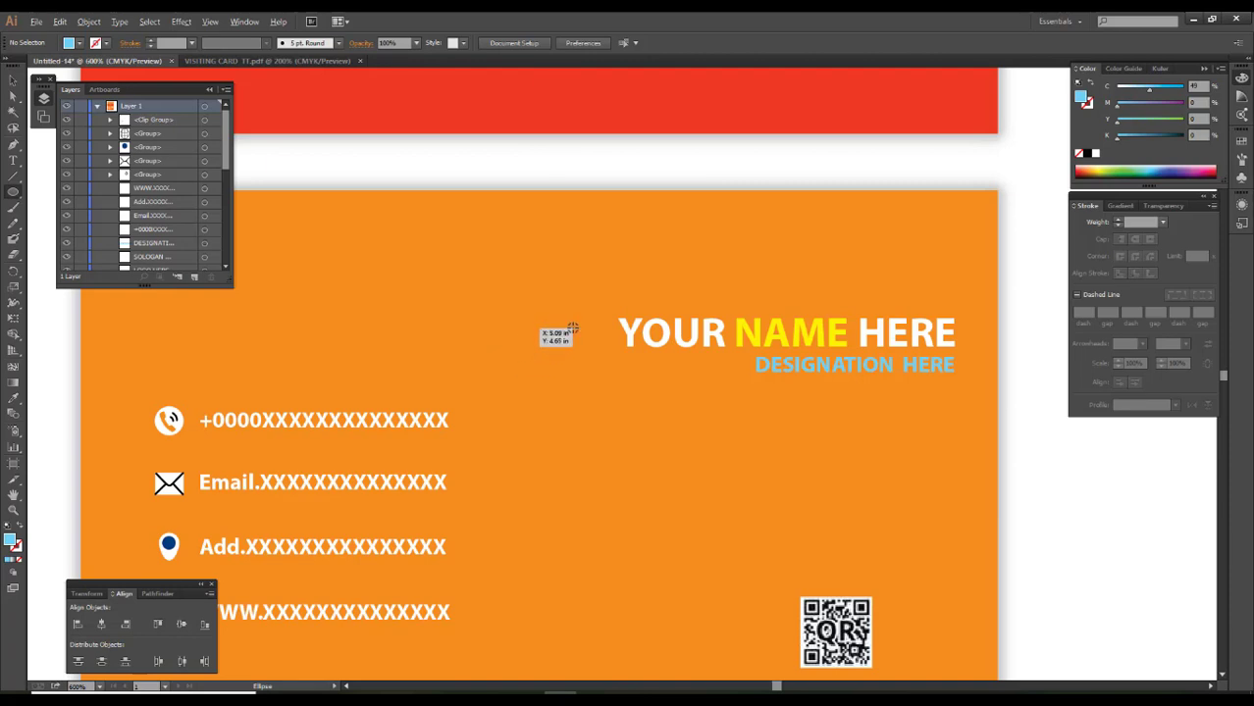
pyautogui.moveTo(571, 319); pyautogui.dragTo(583, 335)
pyautogui.press('v')
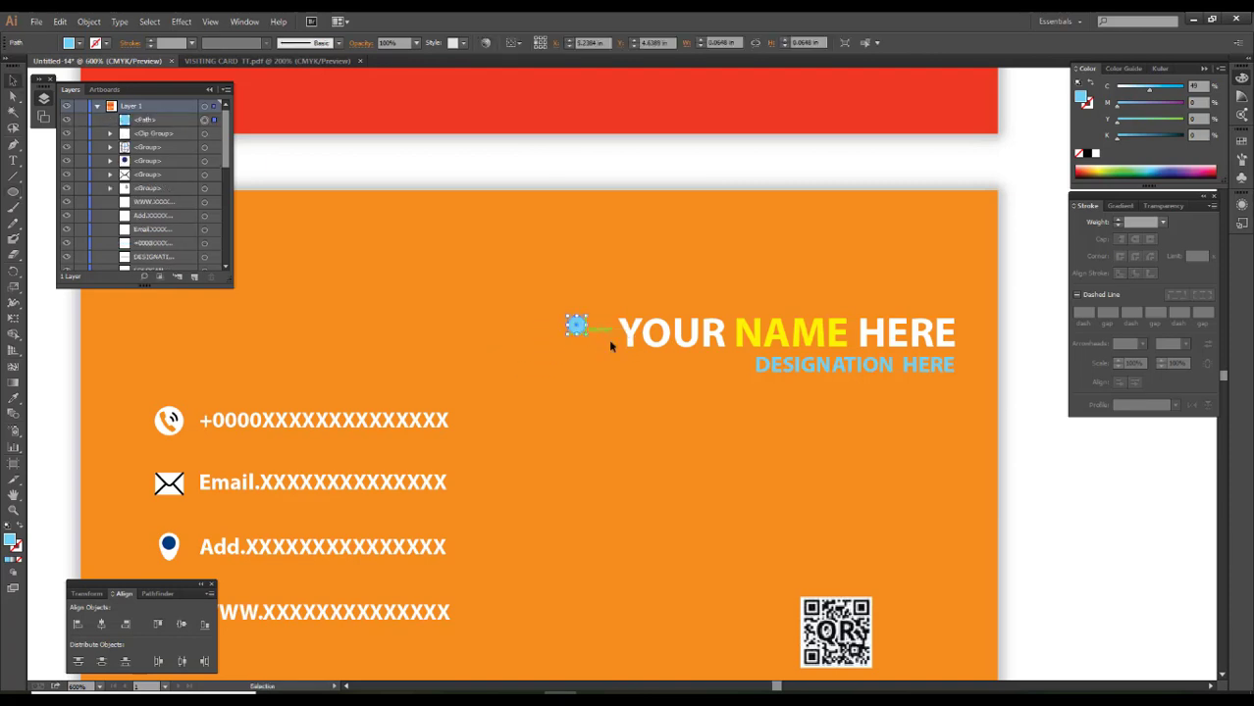
pyautogui.scroll(2, 606, 359)
pyautogui.click(609, 386)
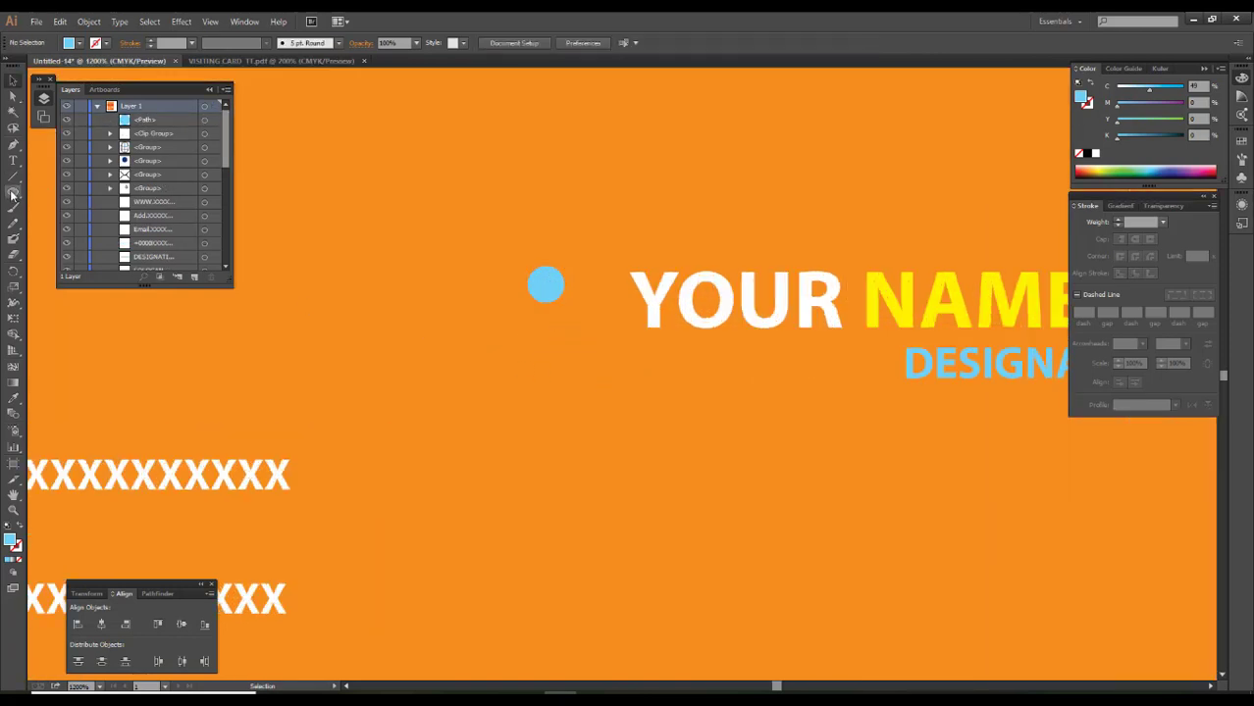
pyautogui.moveTo(13, 192); pyautogui.dragTo(61, 206)
pyautogui.scroll(1, 510, 322)
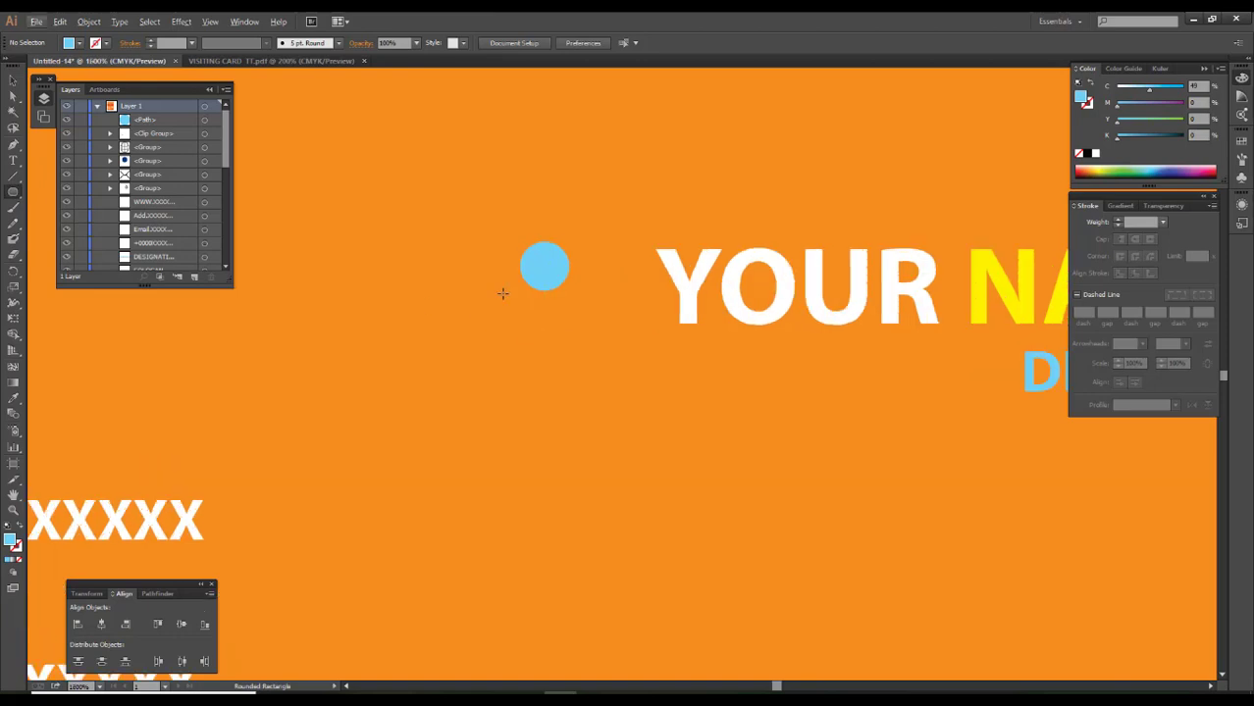
pyautogui.moveTo(503, 293); pyautogui.dragTo(583, 338)
pyautogui.press('v')
# Group the head and body into one person icon and nudge it slightly right
pyautogui.click(546, 266)
pyautogui.click(601, 417)
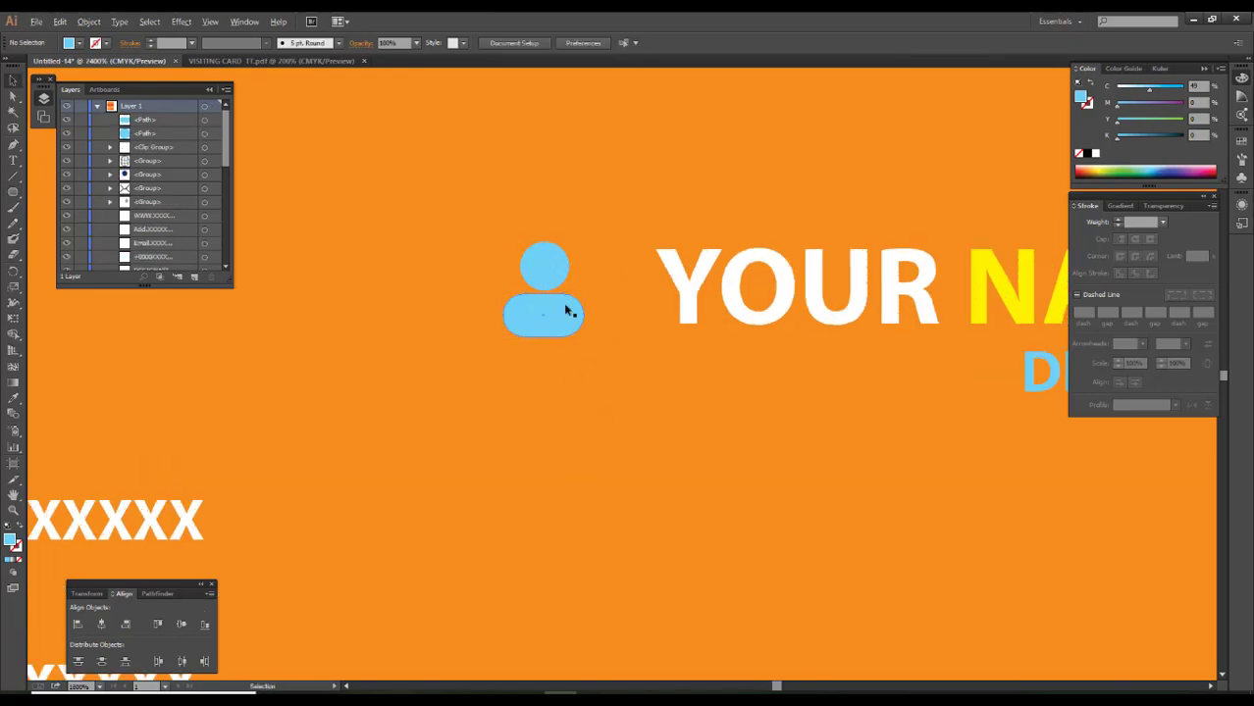
pyautogui.scroll(2, 567, 311)
pyautogui.click(512, 245)
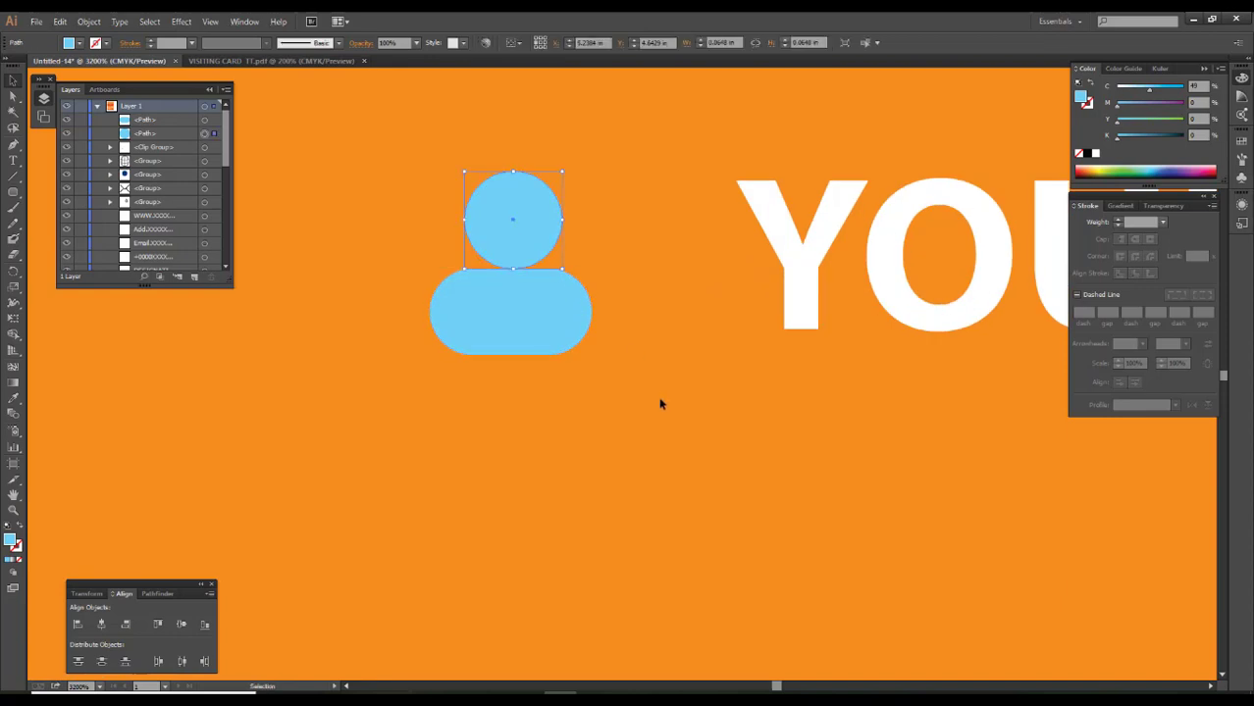
pyautogui.moveTo(660, 404); pyautogui.dragTo(479, 198)
pyautogui.press('a')
pyautogui.hotkey('ctrl', 'g')
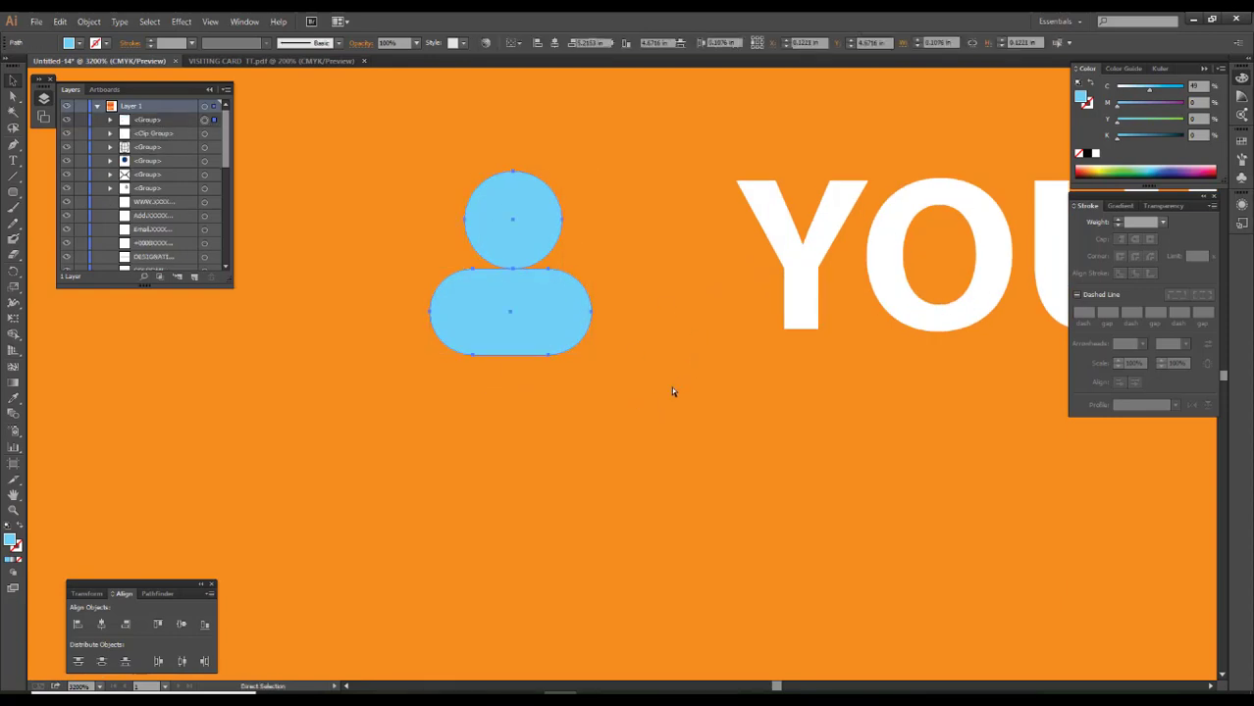
pyautogui.moveTo(490, 325); pyautogui.dragTo(503, 326)
pyautogui.click(574, 406)
pyautogui.press('v')
pyautogui.scroll(-1, 574, 406)
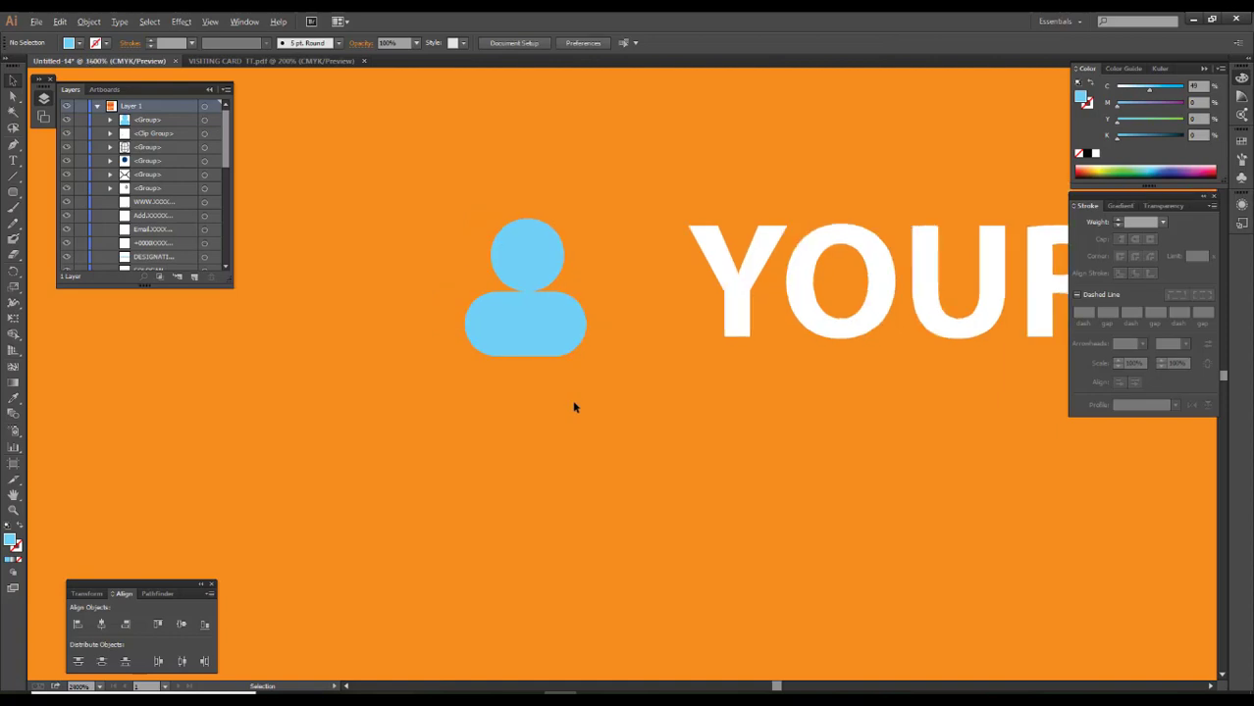
pyautogui.scroll(-5, 574, 407)
pyautogui.scroll(-2, 574, 407)
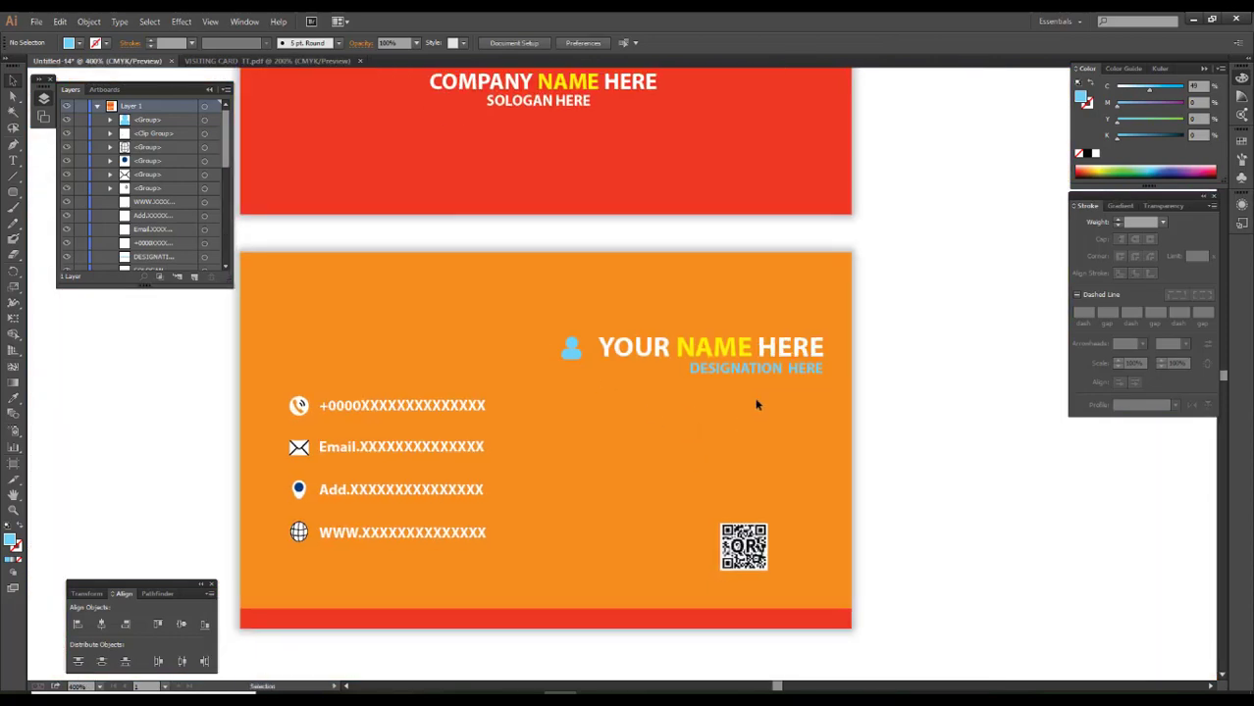
# Try green, yellow and blue on DESIGNATION HERE via CMYK sliders, then settle on white
pyautogui.click(785, 371)
pyautogui.moveTo(1173, 122); pyautogui.dragTo(1215, 122)
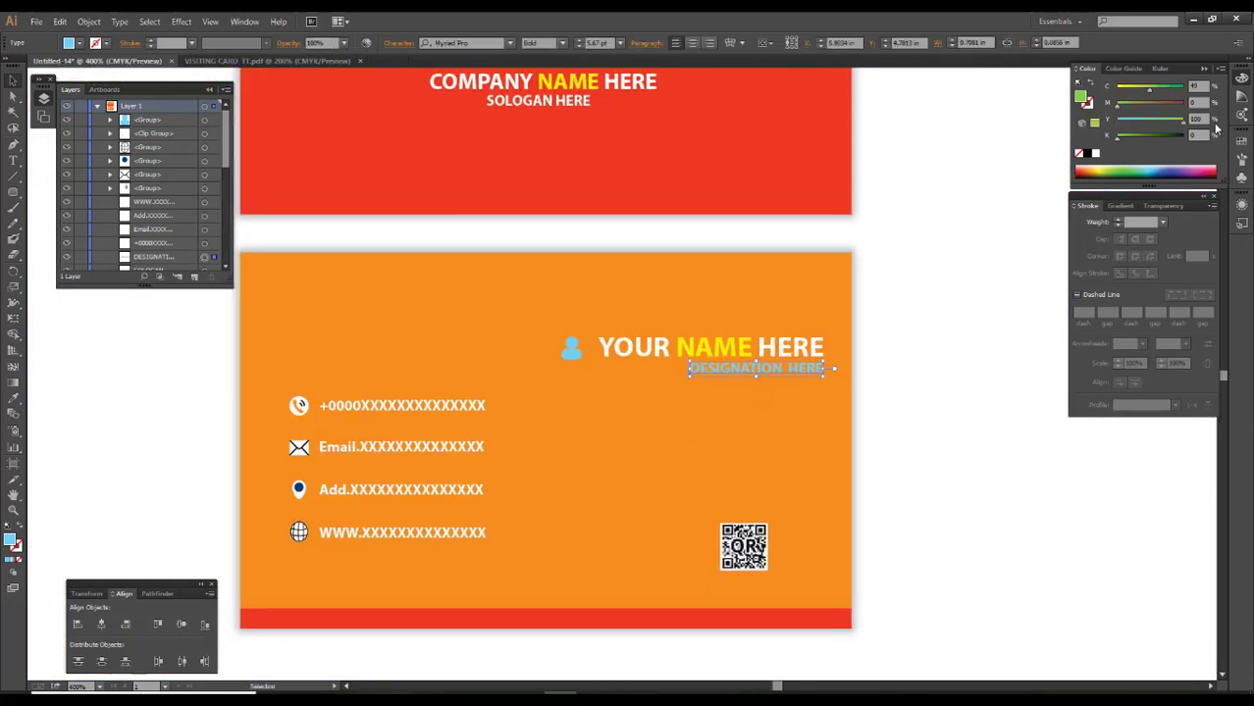
pyautogui.click(1002, 371)
pyautogui.click(774, 368)
pyautogui.moveTo(1148, 92)
pyautogui.mouseDown()
pyautogui.moveTo(1085, 92)
pyautogui.moveTo(1184, 92)
pyautogui.mouseUp()
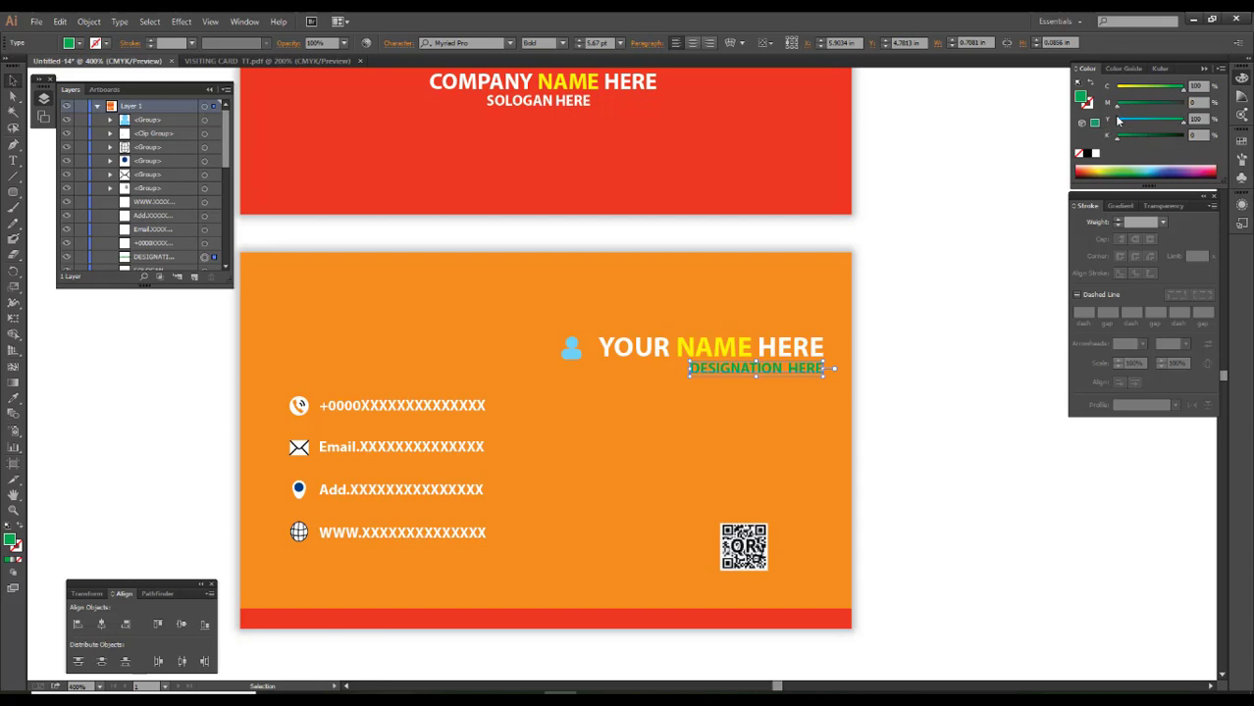
pyautogui.click(1118, 119)
pyautogui.click(947, 283)
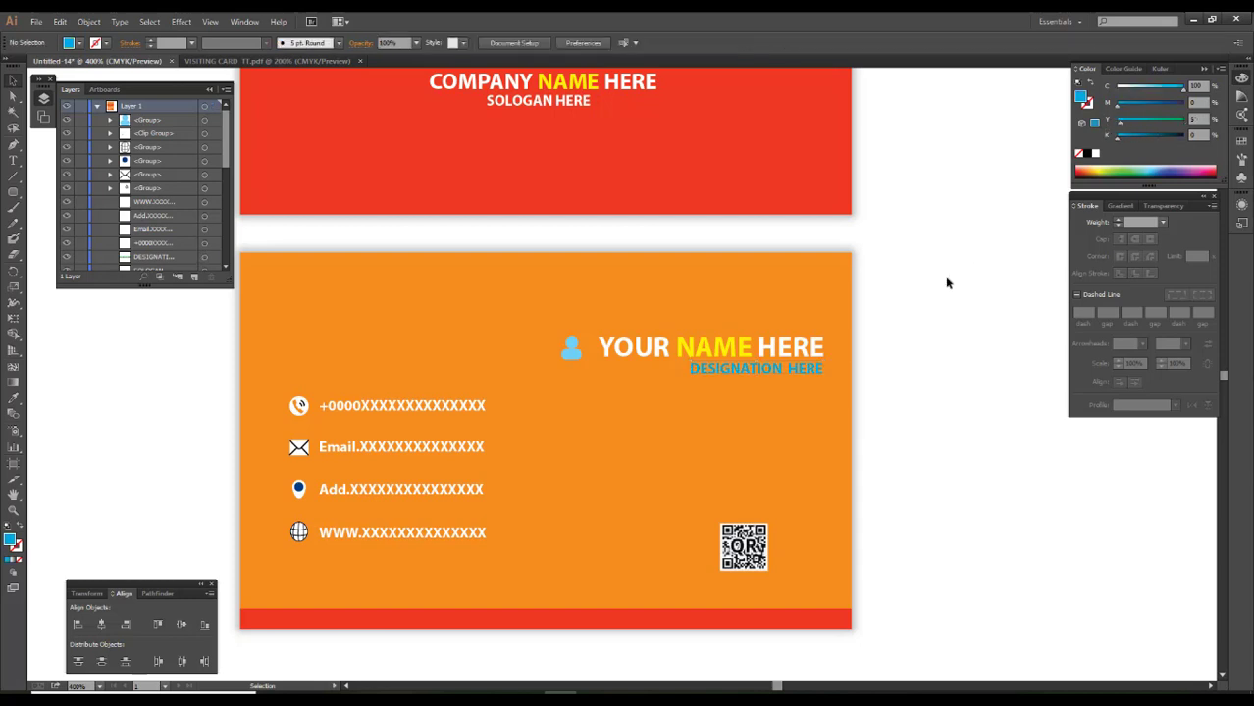
pyautogui.hotkey('ctrl', 'z')
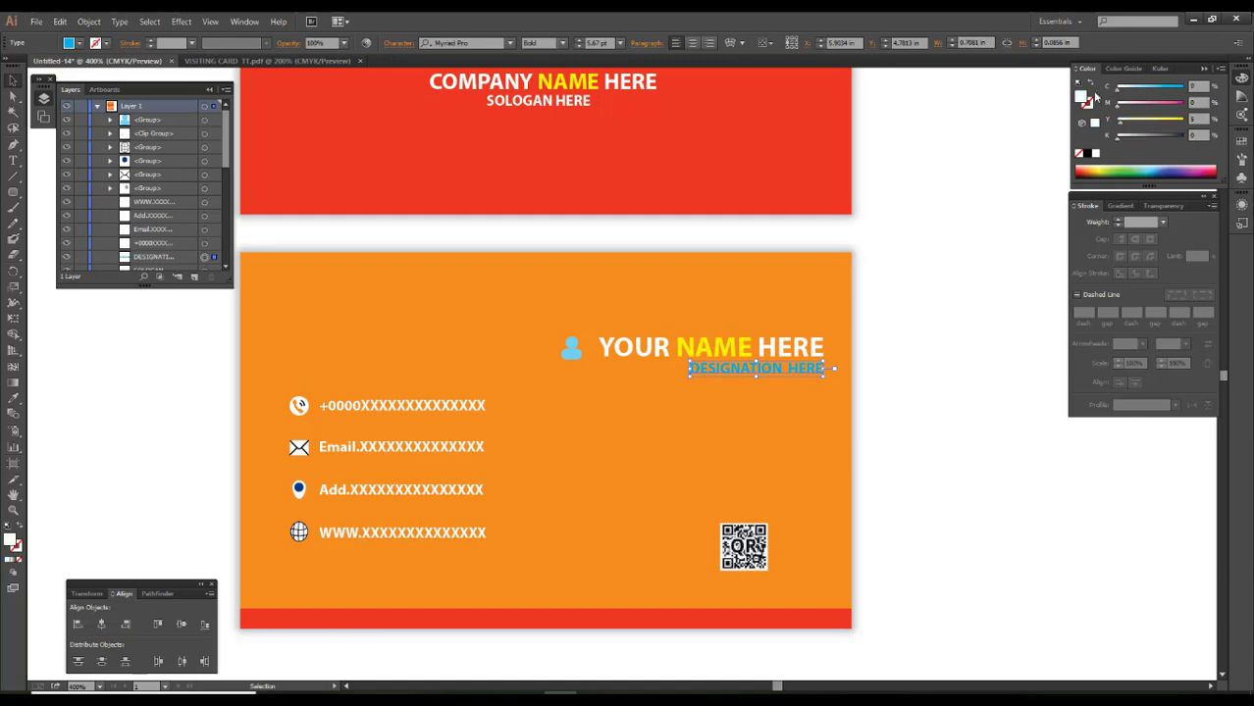
pyautogui.click(994, 334)
pyautogui.keyDown('alt'); pyautogui.scroll(-1, 974, 331); pyautogui.keyUp('alt')
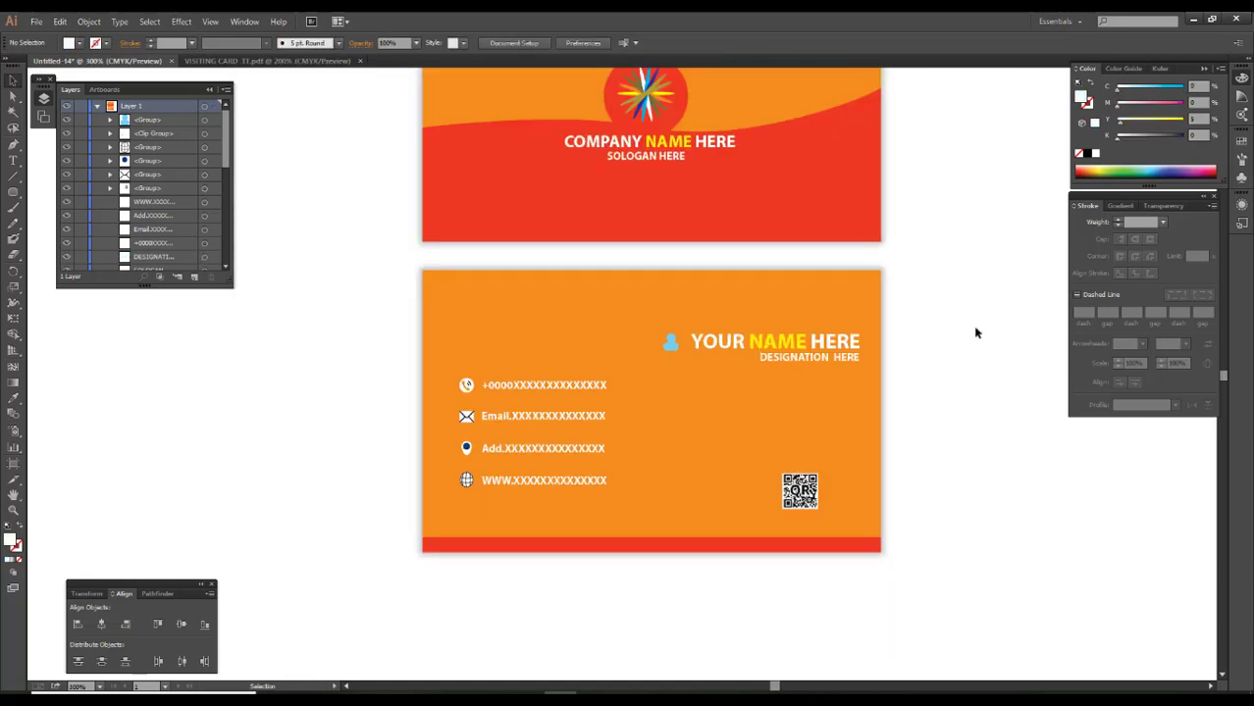
# Duplicate both front and back cards to the right of the originals
pyautogui.keyDown('alt'); pyautogui.scroll(-1, 974, 331); pyautogui.keyUp('alt')
pyautogui.moveTo(974, 330); pyautogui.dragTo(680, 340)
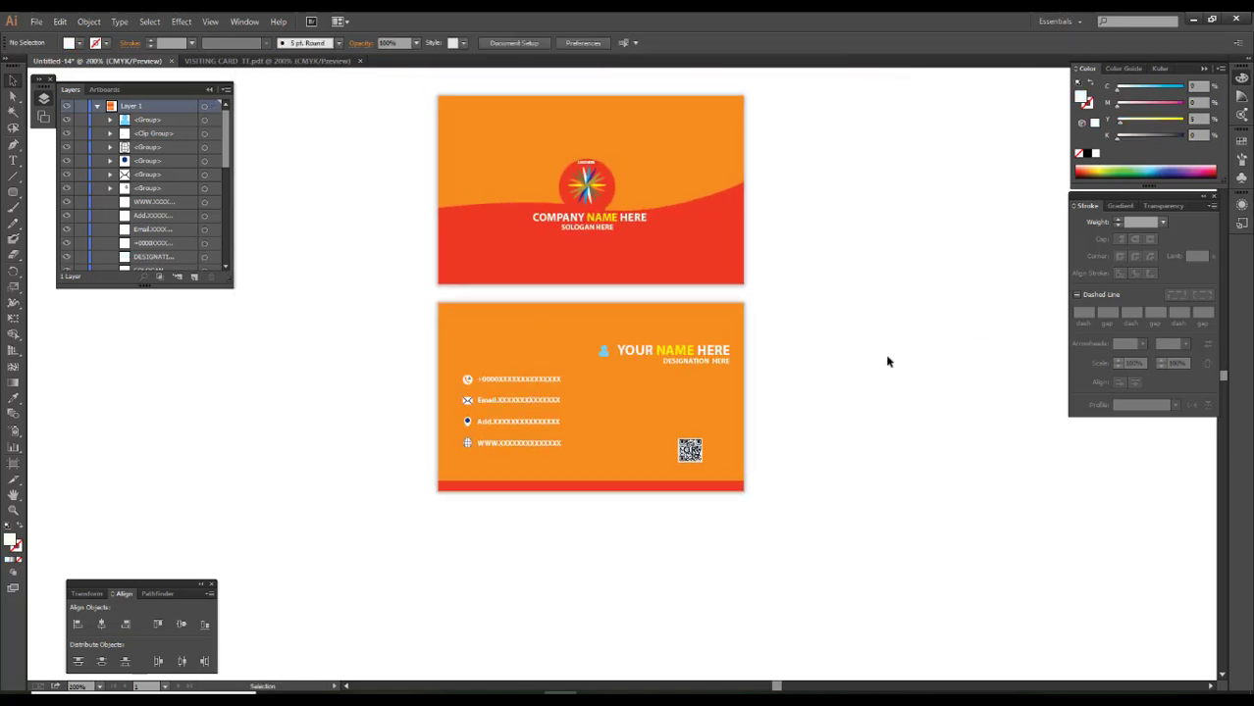
pyautogui.moveTo(785, 555)
pyautogui.mouseDown()
pyautogui.moveTo(734, 573)
pyautogui.moveTo(338, 107)
pyautogui.mouseUp()
pyautogui.moveTo(425, 203)
pyautogui.mouseDown()
pyautogui.moveTo(318, 180)
pyautogui.moveTo(637, 180)
pyautogui.mouseUp()
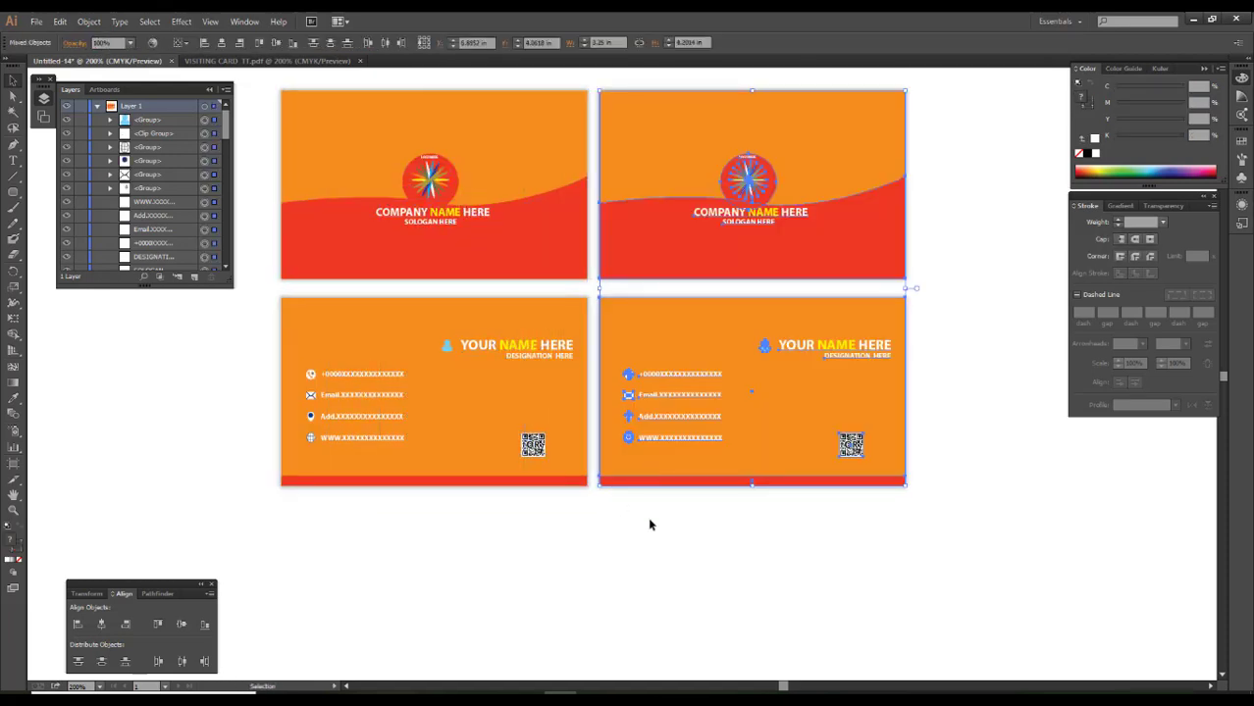
# Recolour the copies' backgrounds green and hide all panels to show only the artwork
pyautogui.moveTo(780, 448); pyautogui.dragTo(811, 462)
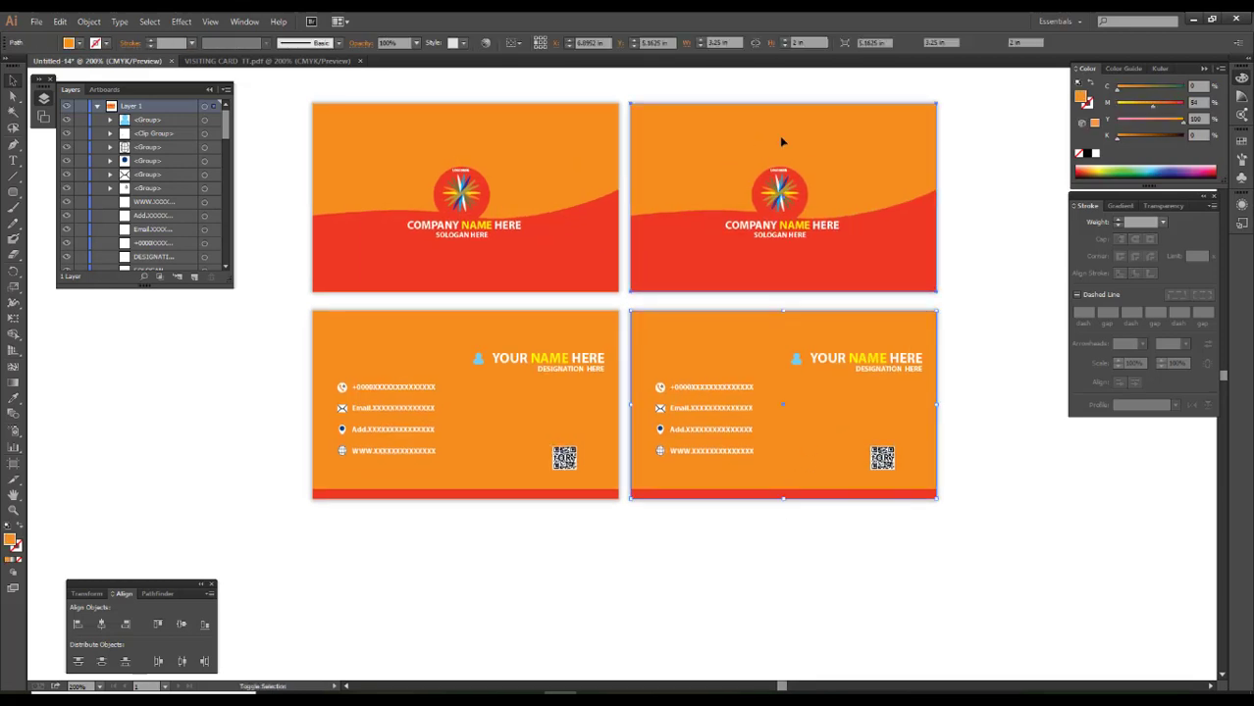
pyautogui.moveTo(1152, 104); pyautogui.dragTo(1117, 104)
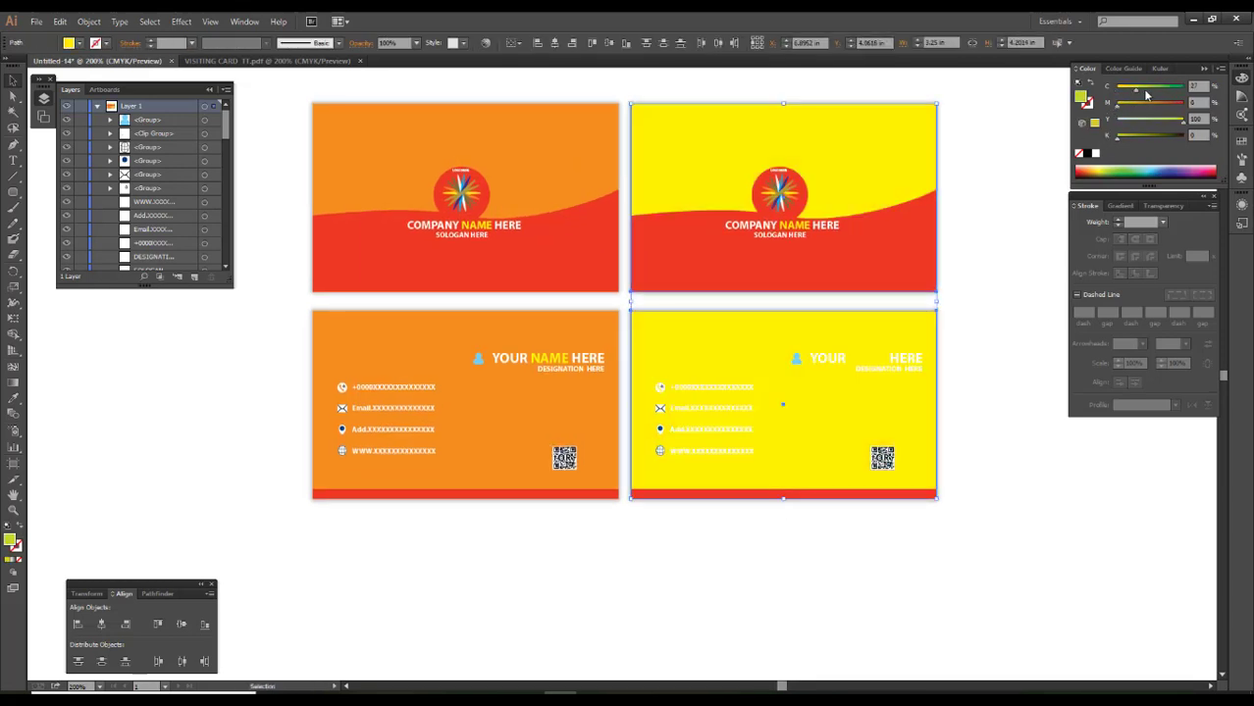
pyautogui.click(1145, 91)
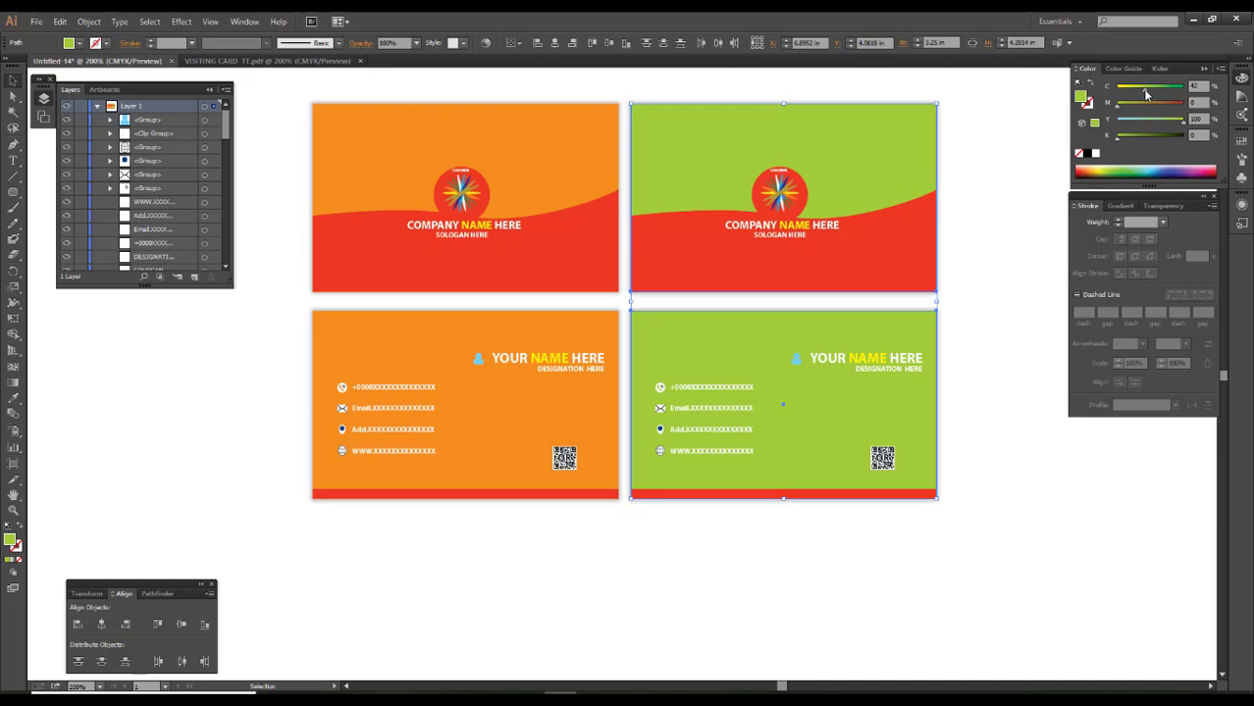
pyautogui.click(1014, 208)
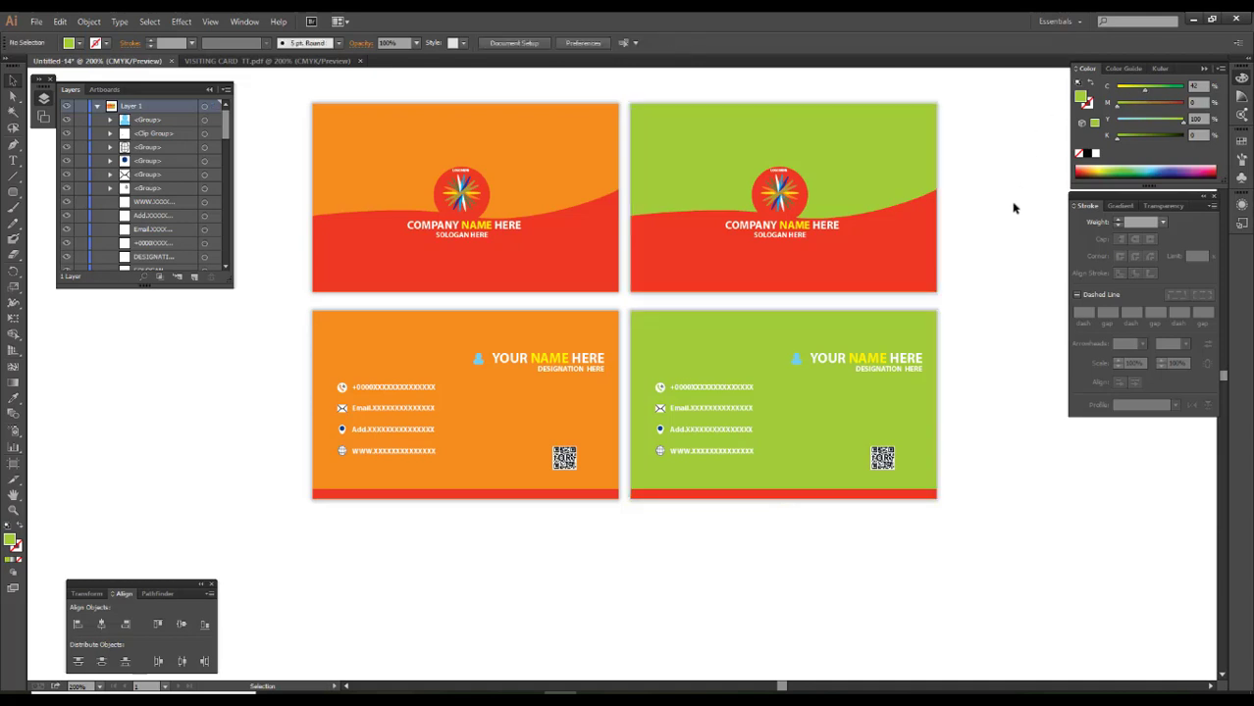
pyautogui.press('Tab')
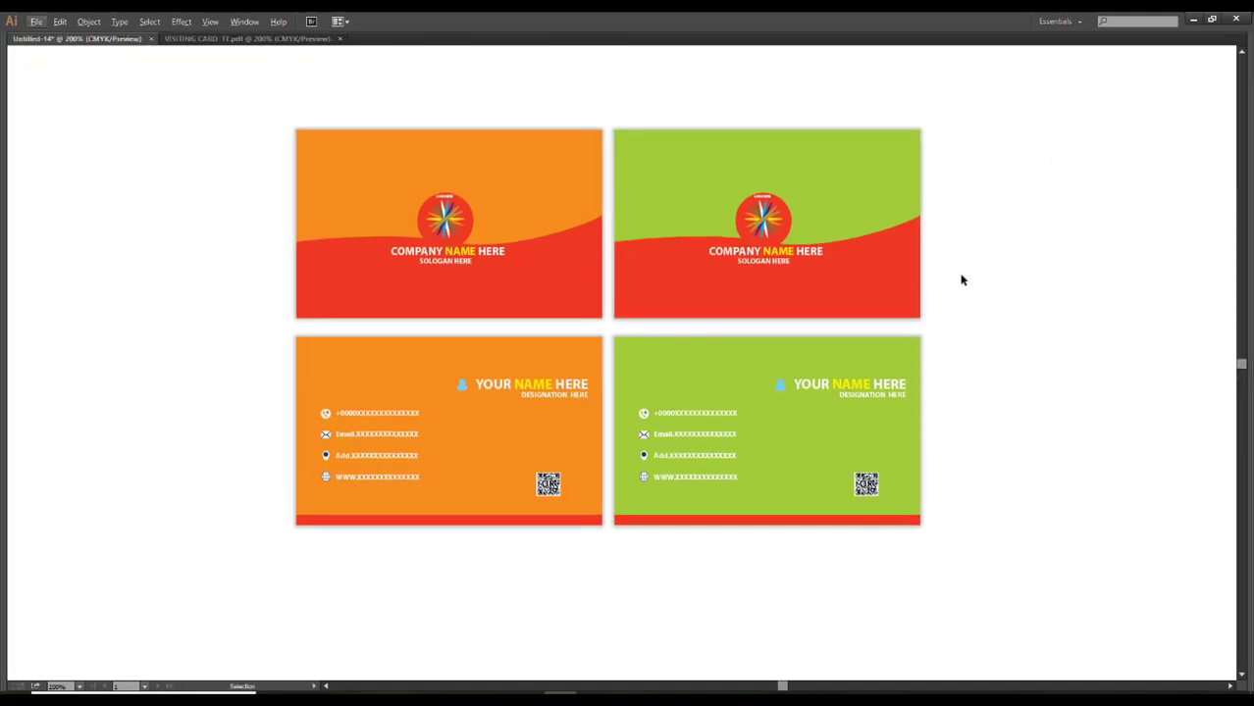
pyautogui.hotkey('ctrl', '+')
pyautogui.moveTo(961, 280); pyautogui.dragTo(1066, 275)
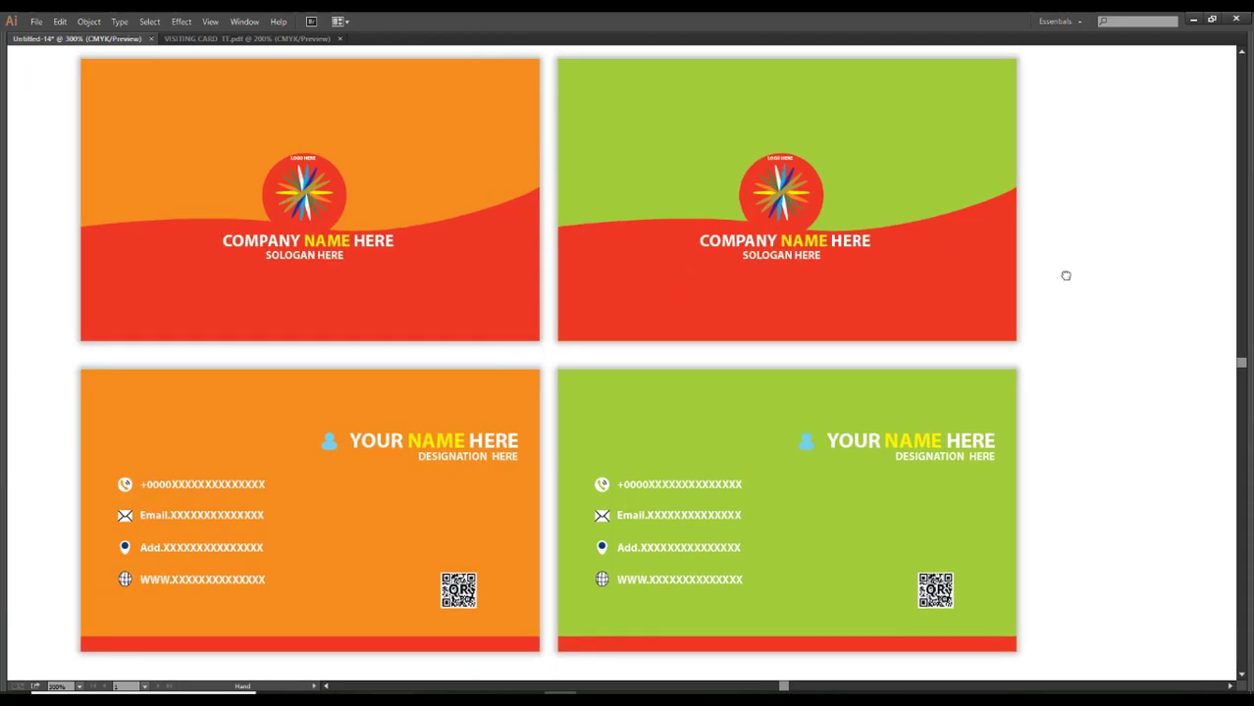